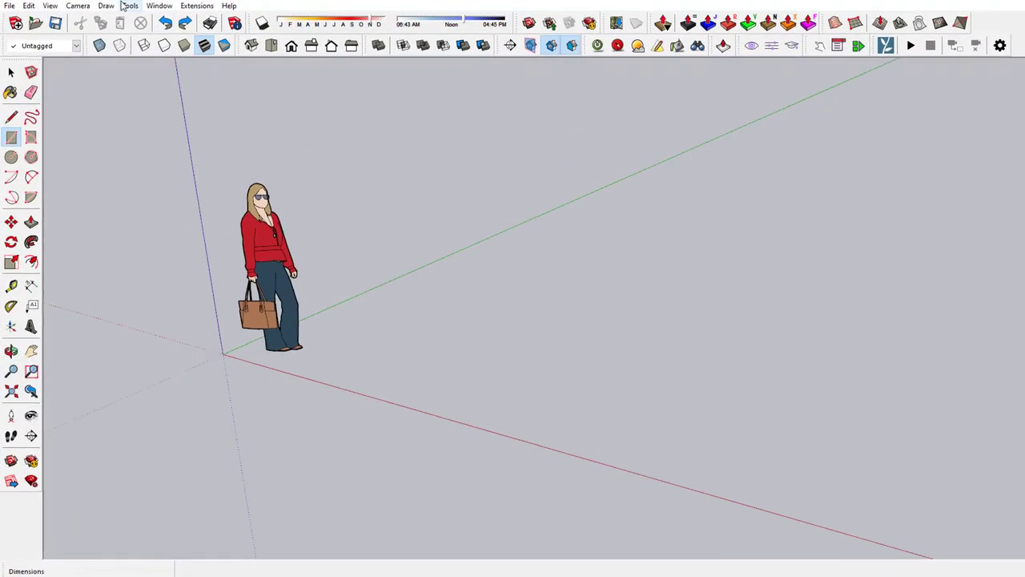
# Step: Choose Sandbox From Scratch from the Draw menu
pyautogui.click(106, 6)
pyautogui.moveTo(137, 87)
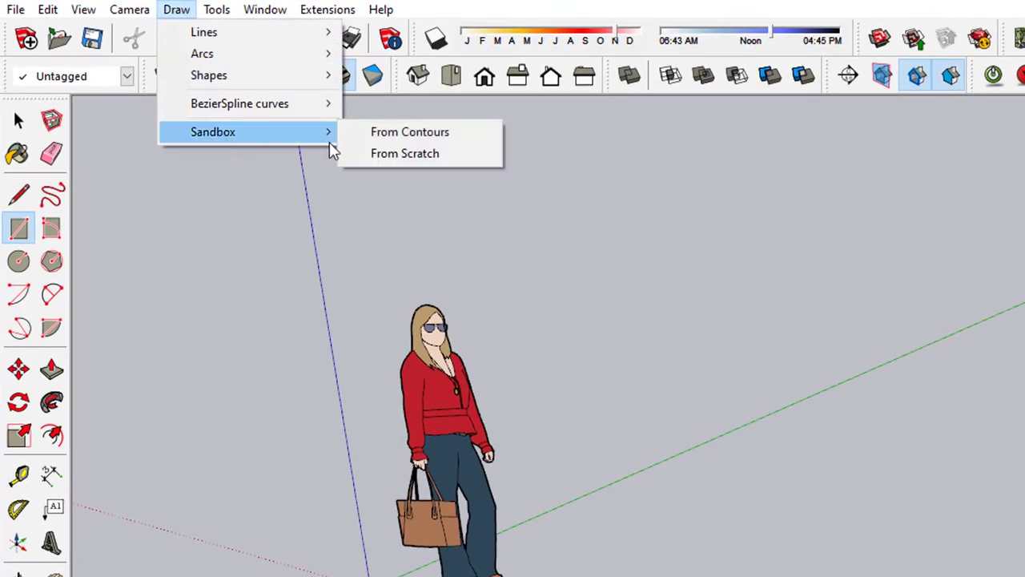
pyautogui.click(92, 153)
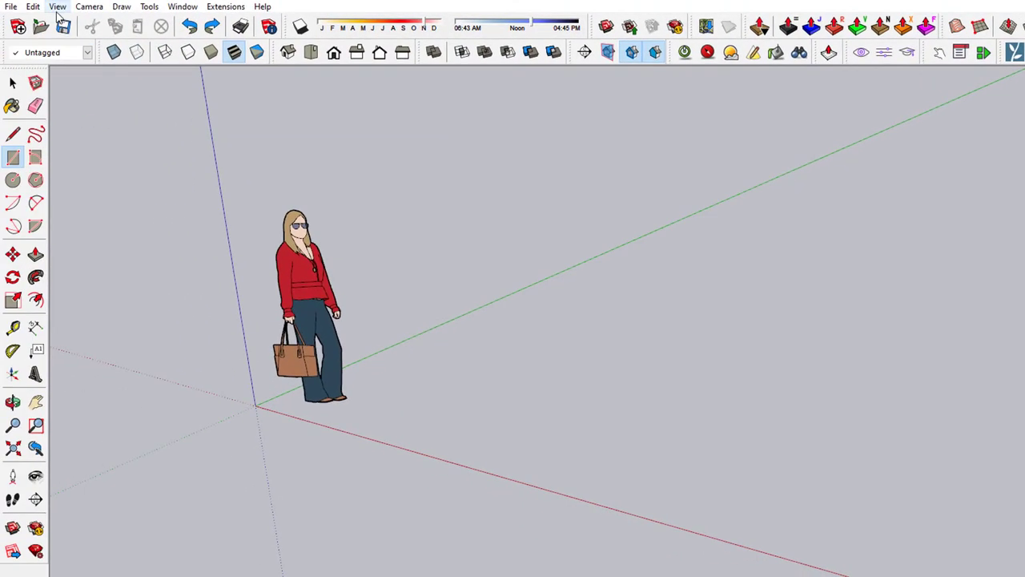
# Step: Adjust the toolbar settings from the View menu so the Sandbox toolbar is available
pyautogui.click(57, 6)
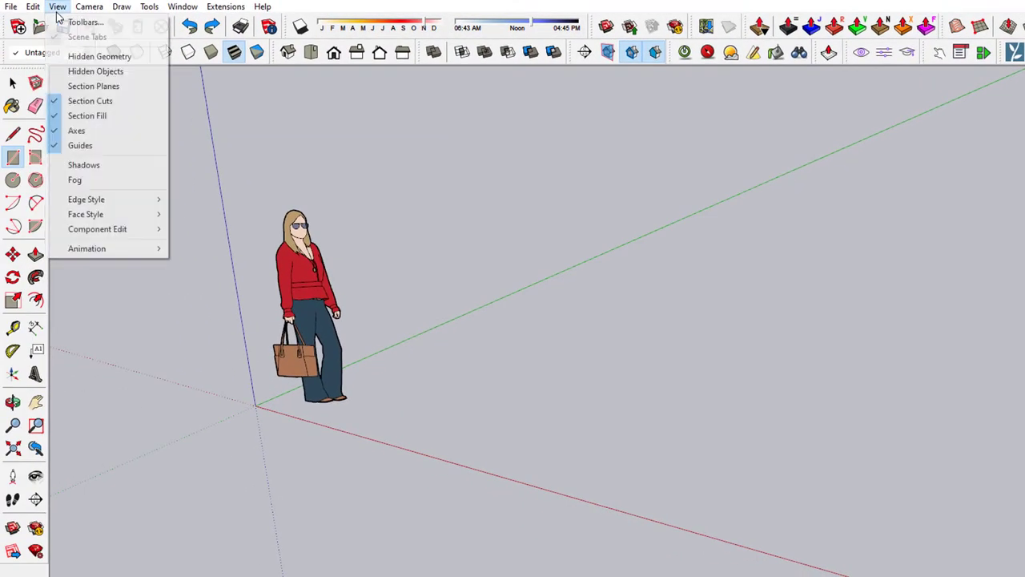
pyautogui.click(80, 21)
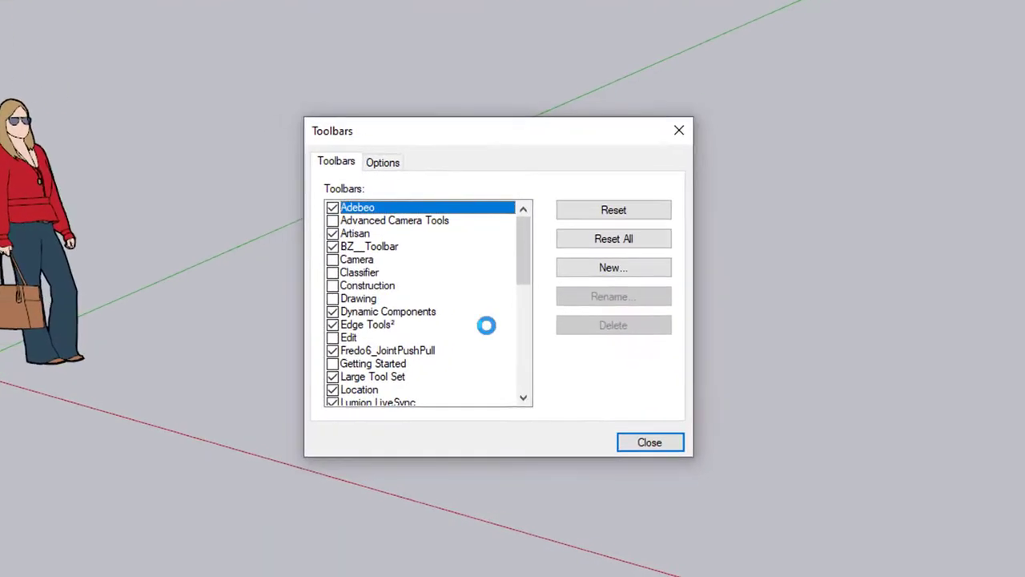
pyautogui.moveTo(659, 333); pyautogui.dragTo(660, 366)
pyautogui.moveTo(489, 304); pyautogui.dragTo(485, 311)
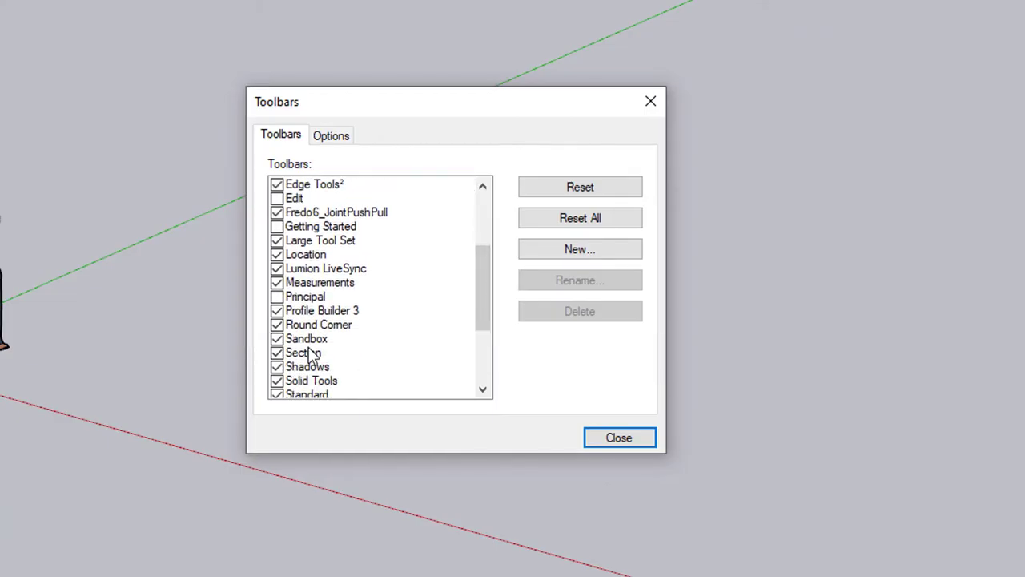
pyautogui.click(620, 438)
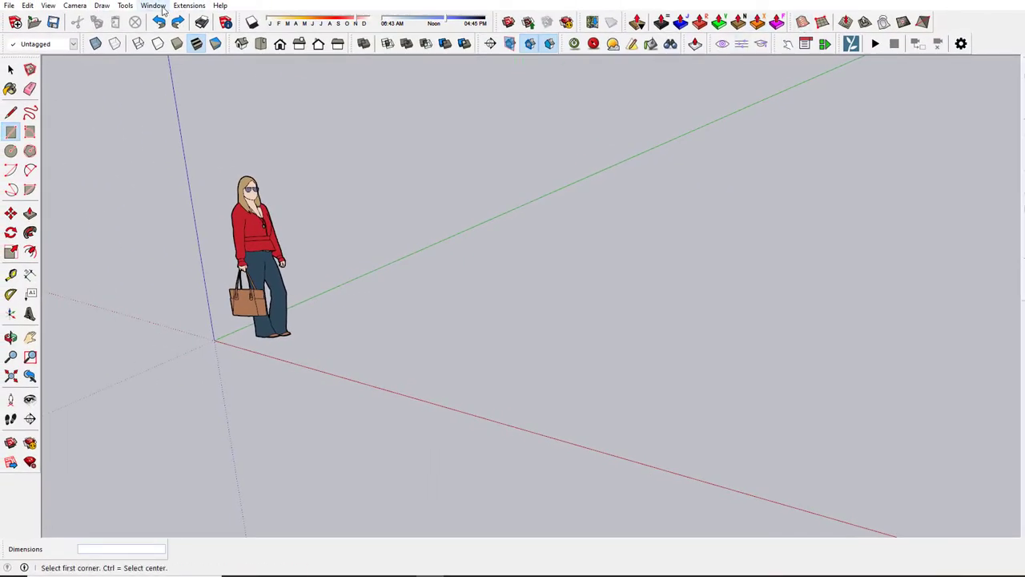
pyautogui.click(103, 7)
pyautogui.moveTo(135, 83)
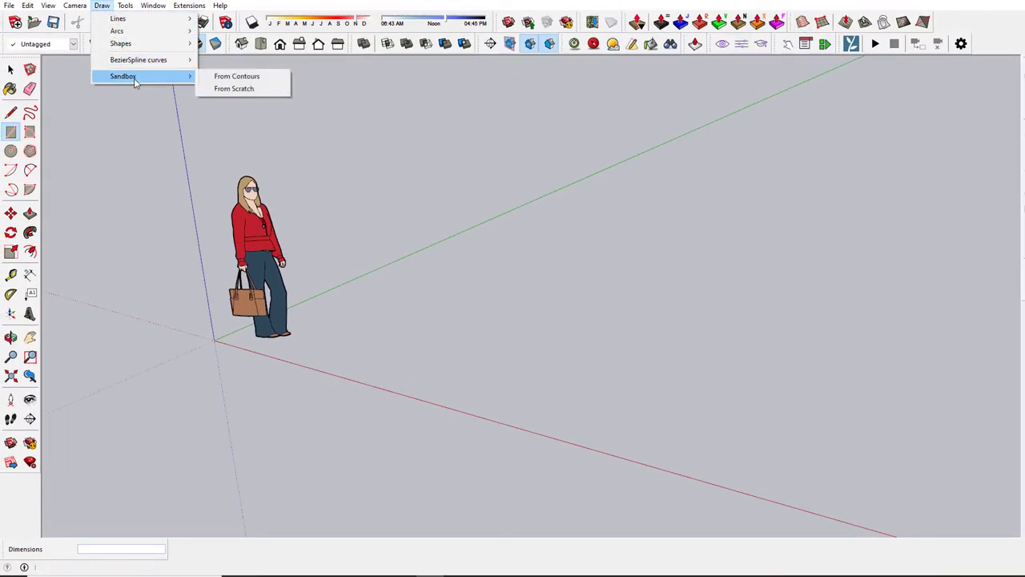
pyautogui.click(849, 139)
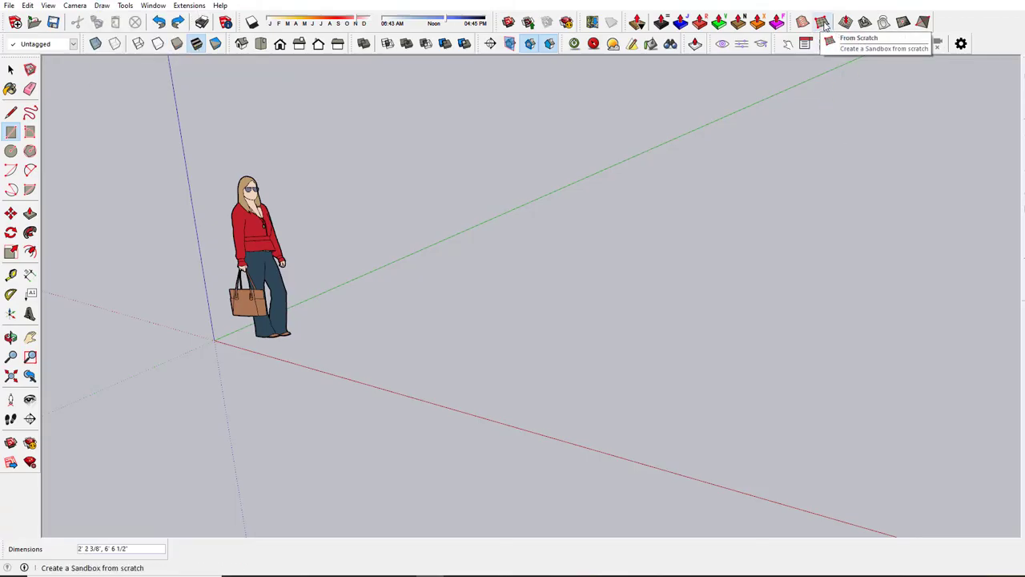
# Step: Draw a flat square sandbox grid with 4' spacing on the ground beside the figure
pyautogui.click(822, 23)
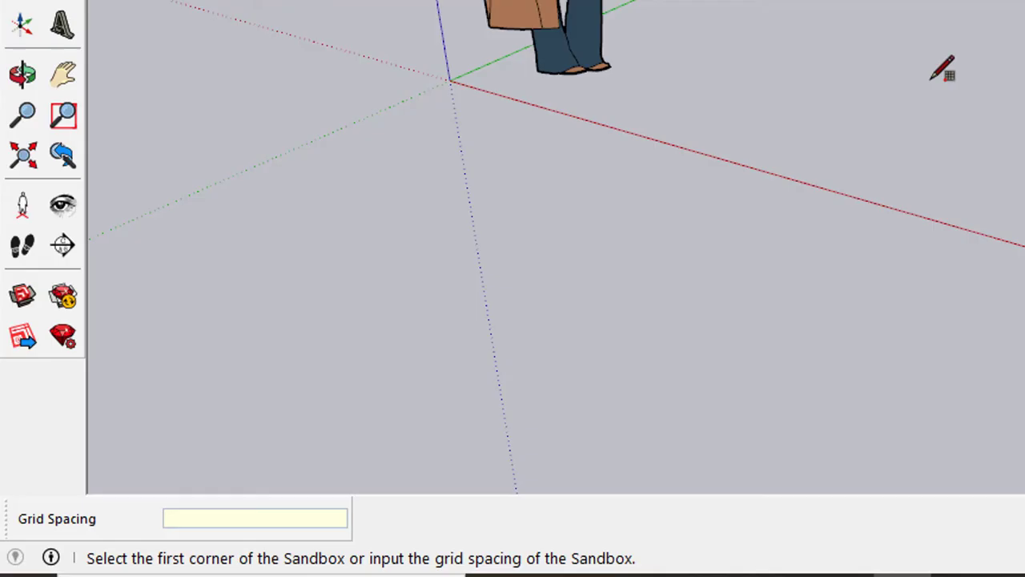
pyautogui.write("4'")
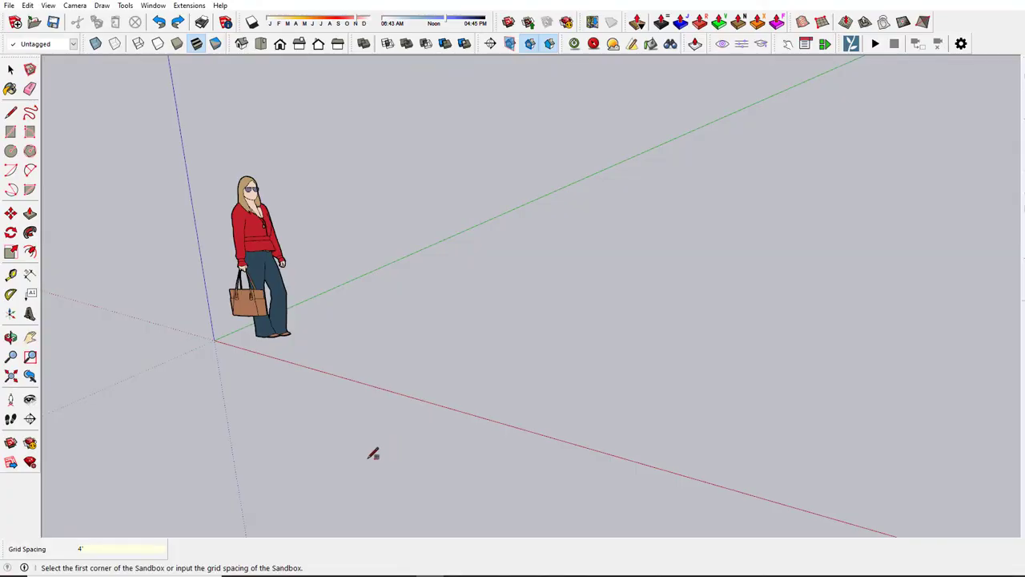
pyautogui.click(372, 346)
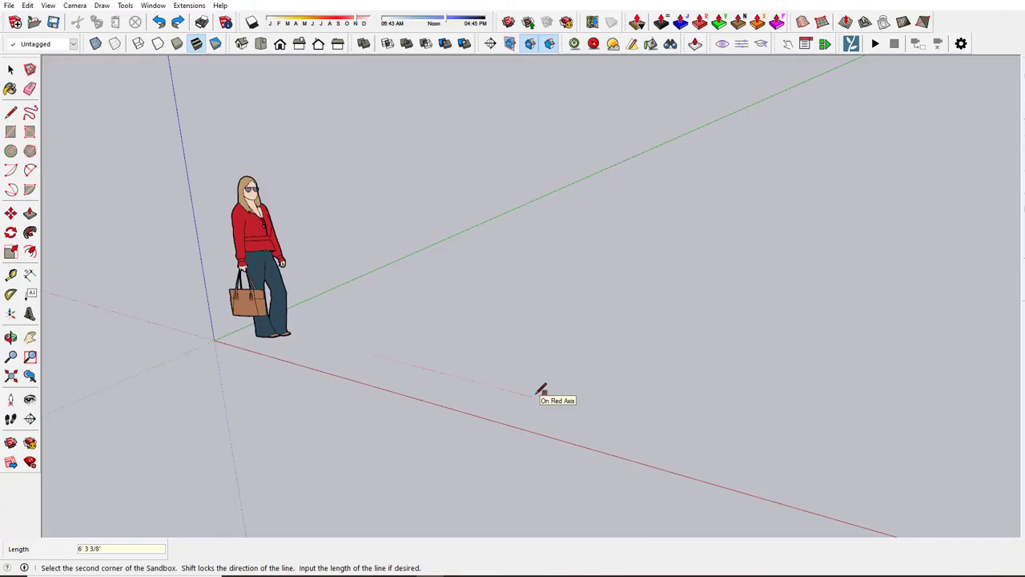
pyautogui.press('Return')
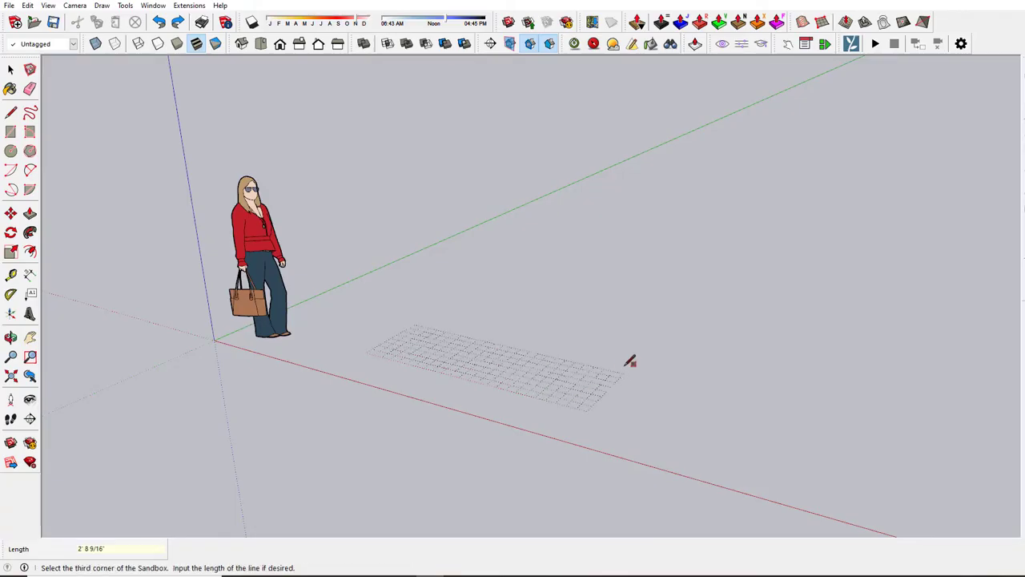
pyautogui.press('Return')
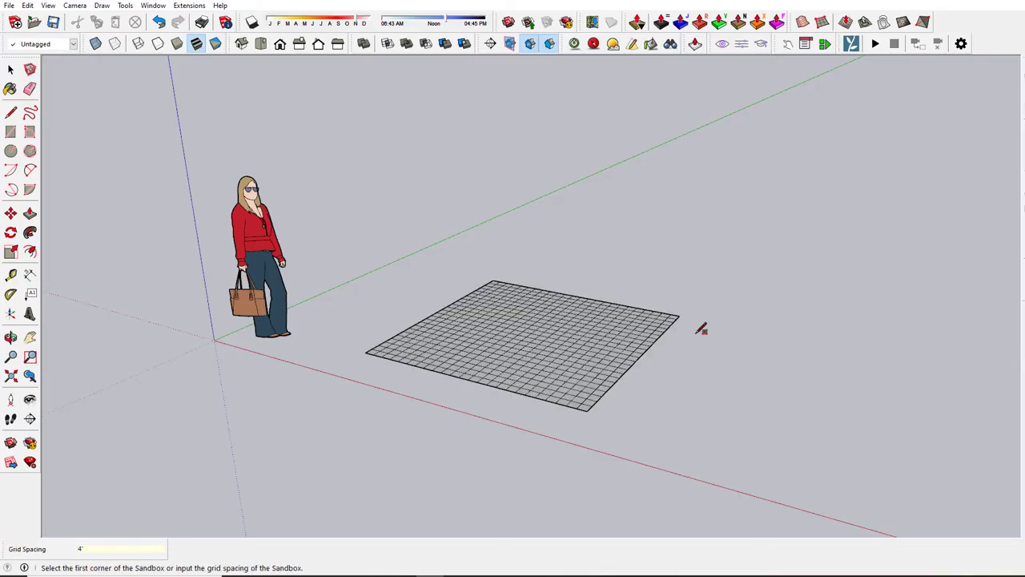
pyautogui.moveTo(701, 328); pyautogui.dragTo(404, 488, button='middle')
pyautogui.scroll(3, 459, 400)
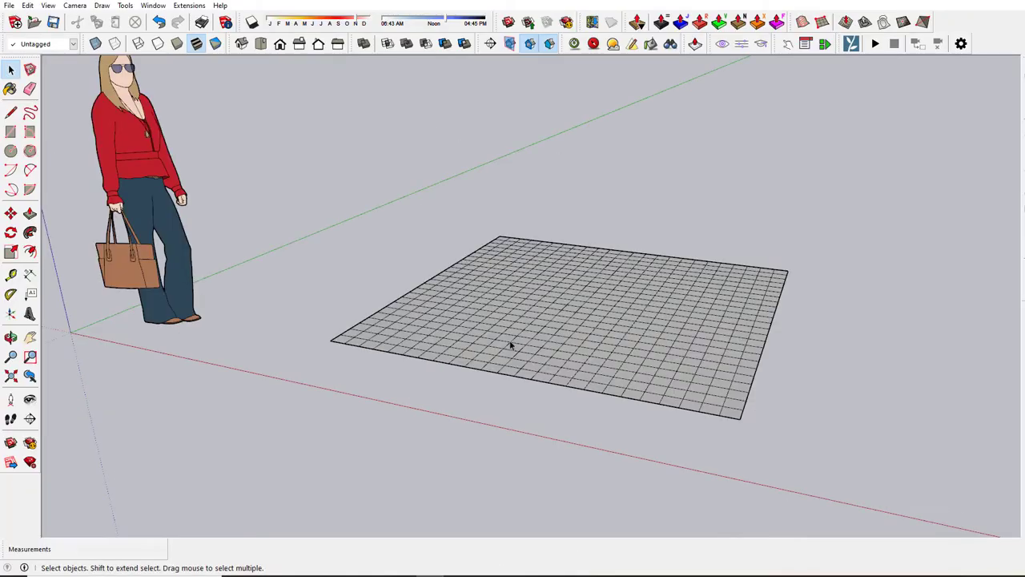
# Step: Enter the grid group and raise a first bump in the mesh
pyautogui.doubleClick(510, 345)
pyautogui.moveTo(528, 405); pyautogui.dragTo(584, 509, button='middle')
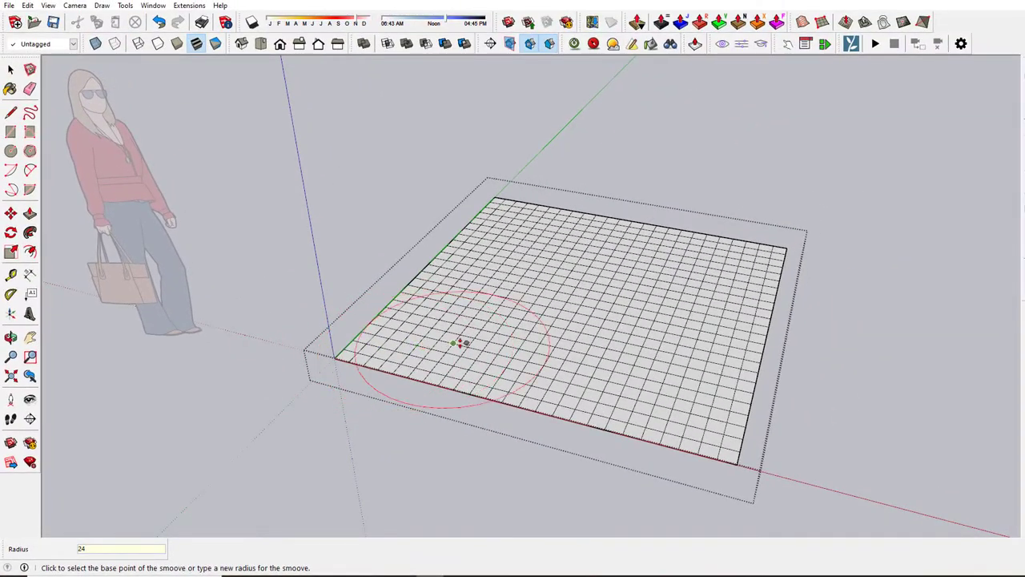
pyautogui.click(458, 343)
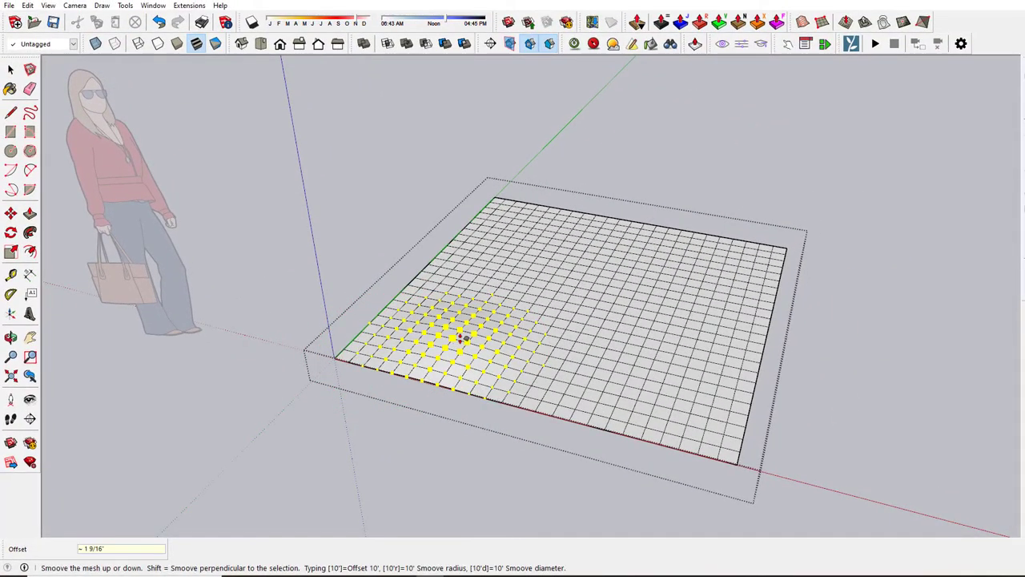
pyautogui.click(463, 338)
pyautogui.moveTo(463, 338); pyautogui.dragTo(504, 224, button='middle')
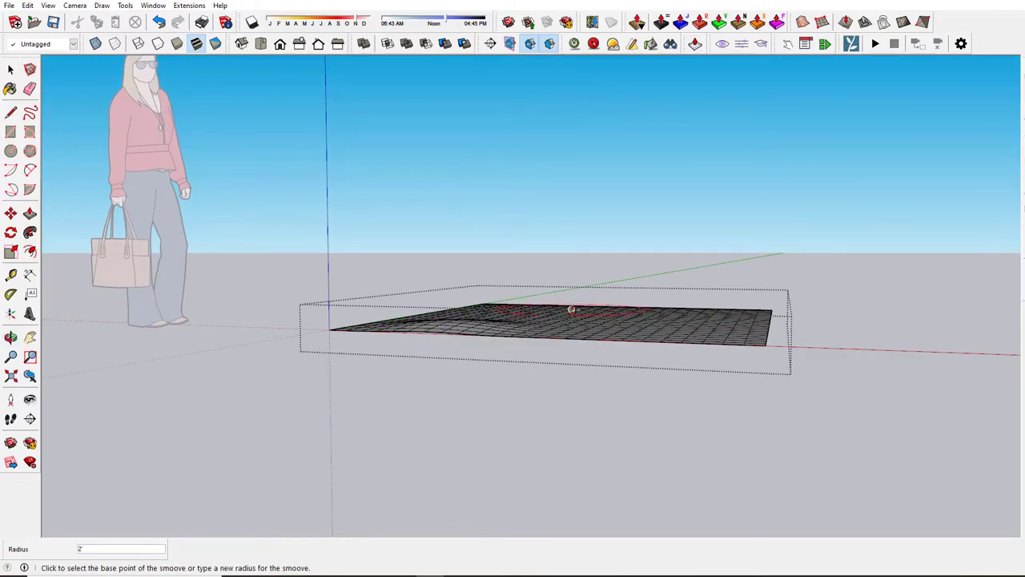
# Step: Sculpt several more dents and bumps across the mesh, moving to the right and back left
pyautogui.click(569, 313)
pyautogui.click(572, 324)
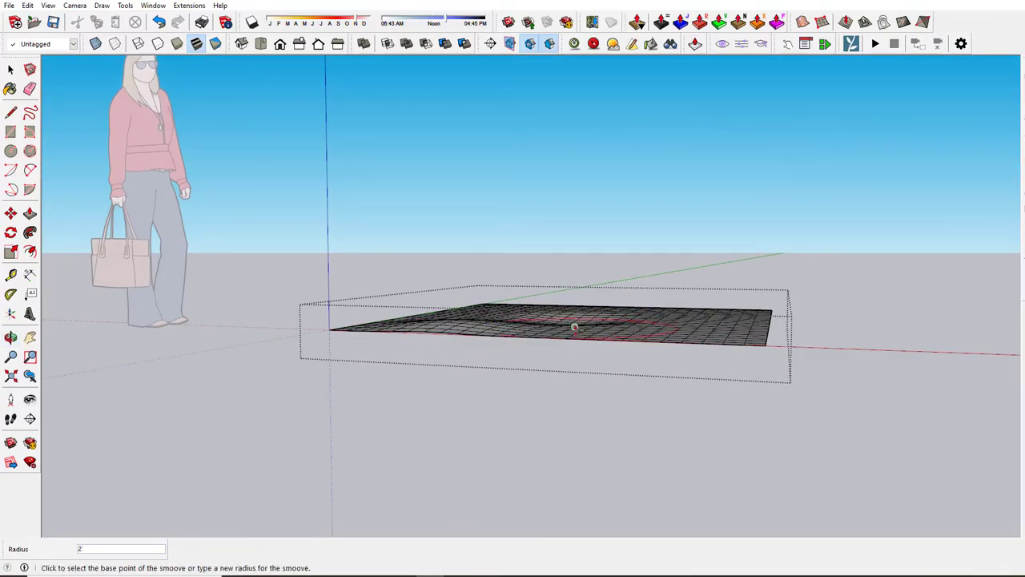
pyautogui.click(636, 333)
pyautogui.click(639, 335)
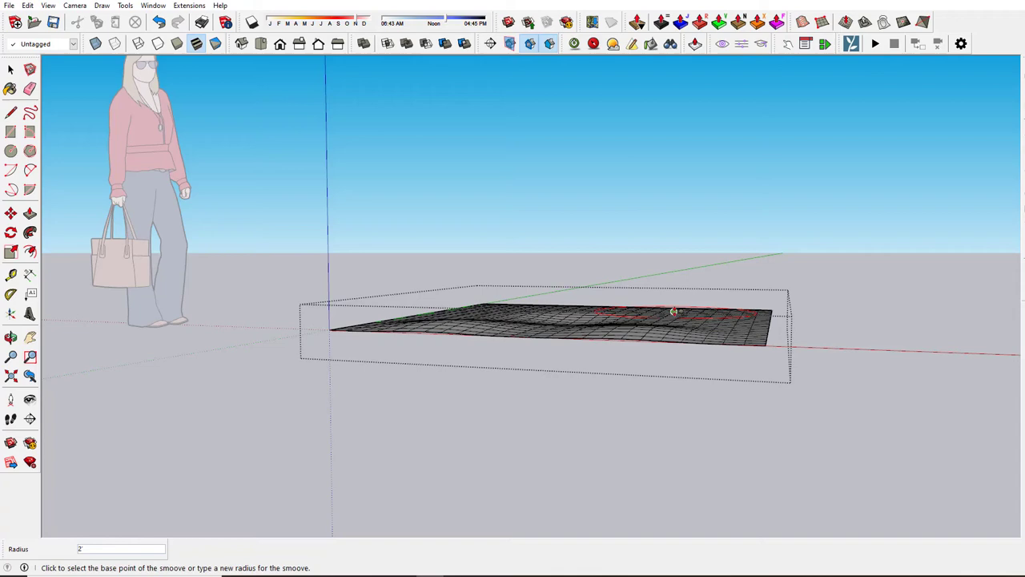
pyautogui.click(677, 307)
pyautogui.click(612, 303)
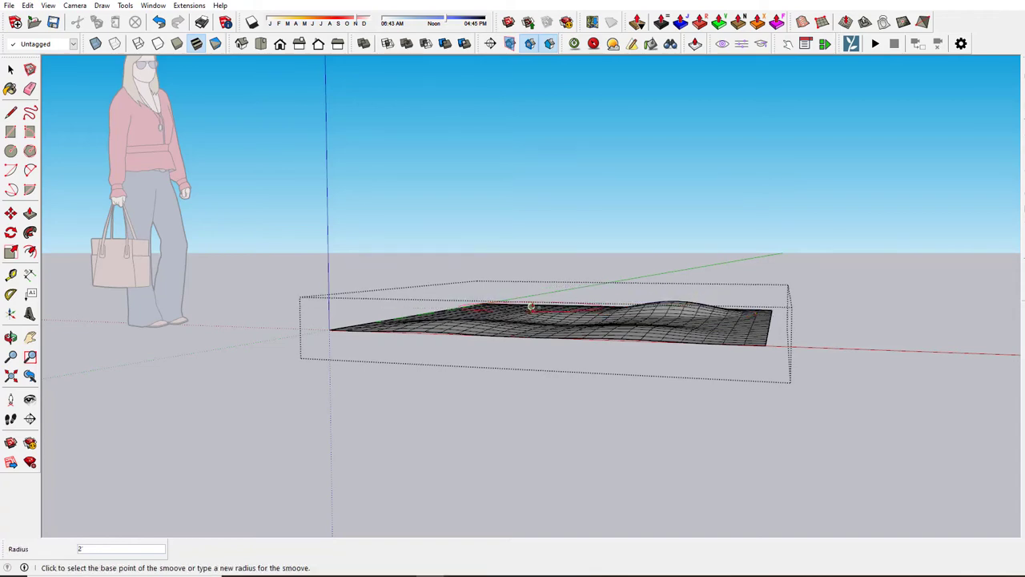
pyautogui.click(534, 315)
pyautogui.click(535, 316)
pyautogui.moveTo(582, 350)
pyautogui.mouseDown(button='middle')
pyautogui.moveTo(643, 398)
pyautogui.moveTo(569, 336)
pyautogui.mouseUp(button='middle')
pyautogui.click(472, 311)
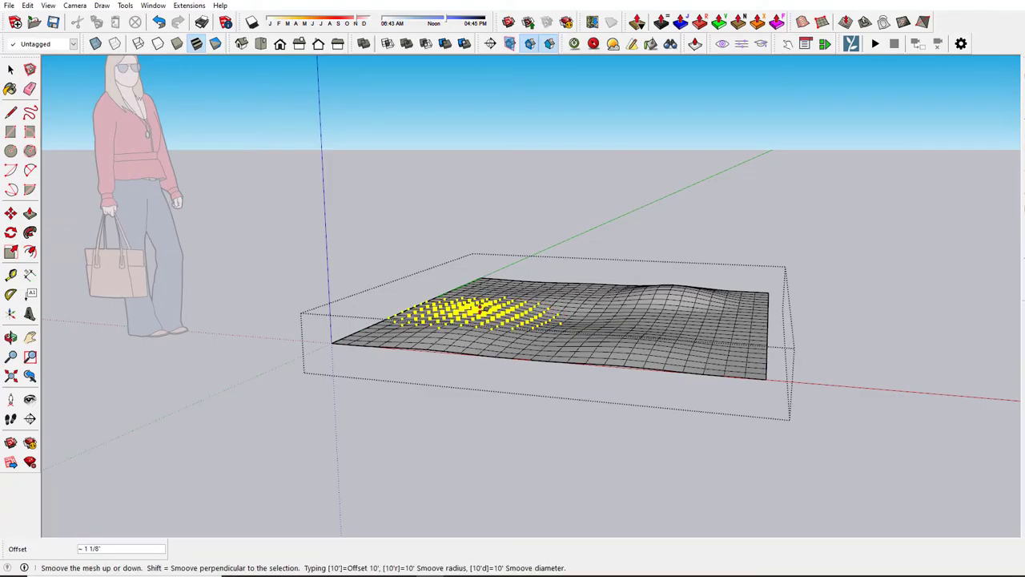
# Step: Finish the left offset and add a broad wave plus a taller ridge on the right side
pyautogui.click(482, 313)
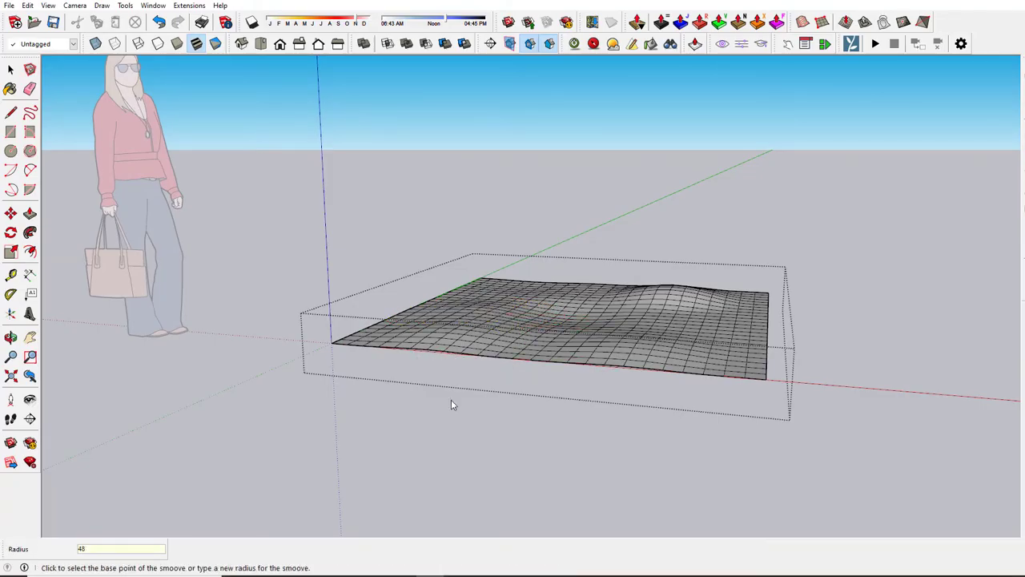
pyautogui.click(534, 316)
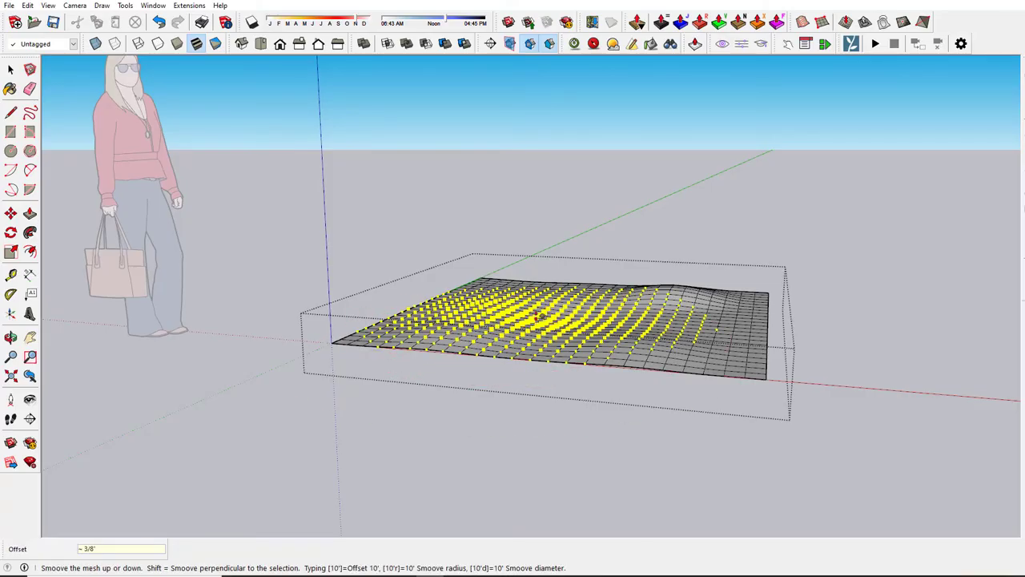
pyautogui.click(535, 316)
pyautogui.click(647, 309)
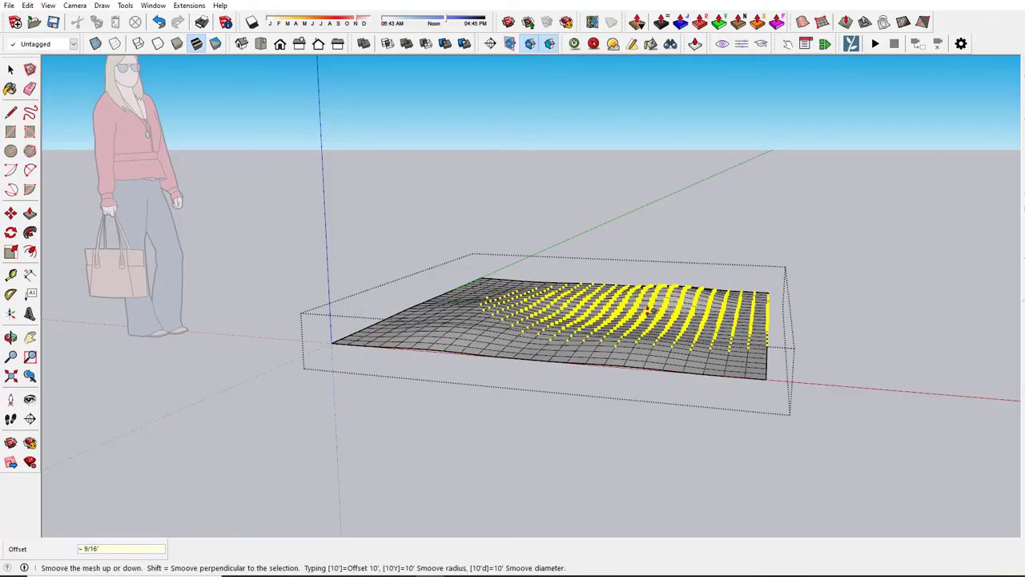
pyautogui.moveTo(647, 309); pyautogui.dragTo(663, 310, button='middle')
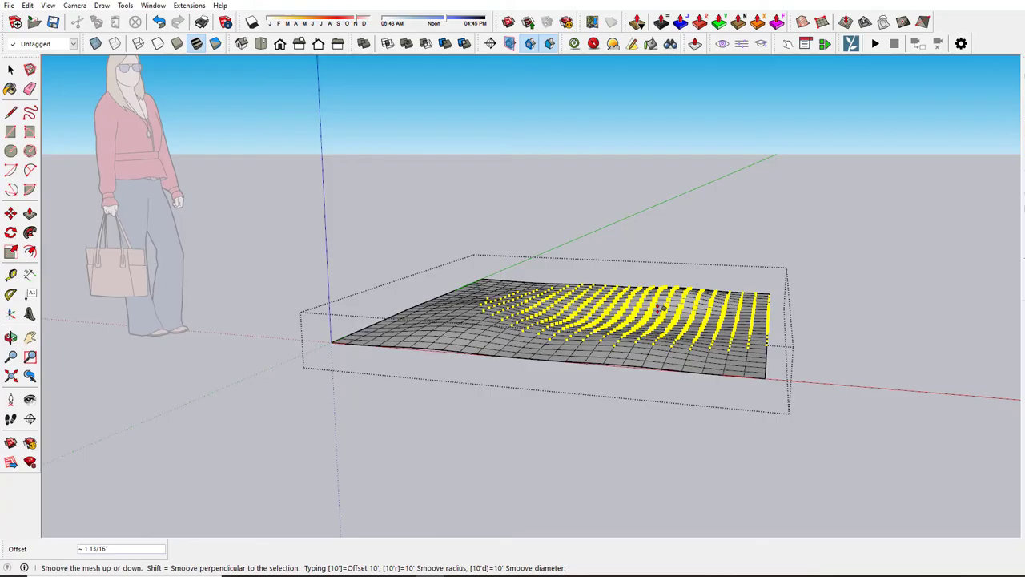
pyautogui.click(659, 304)
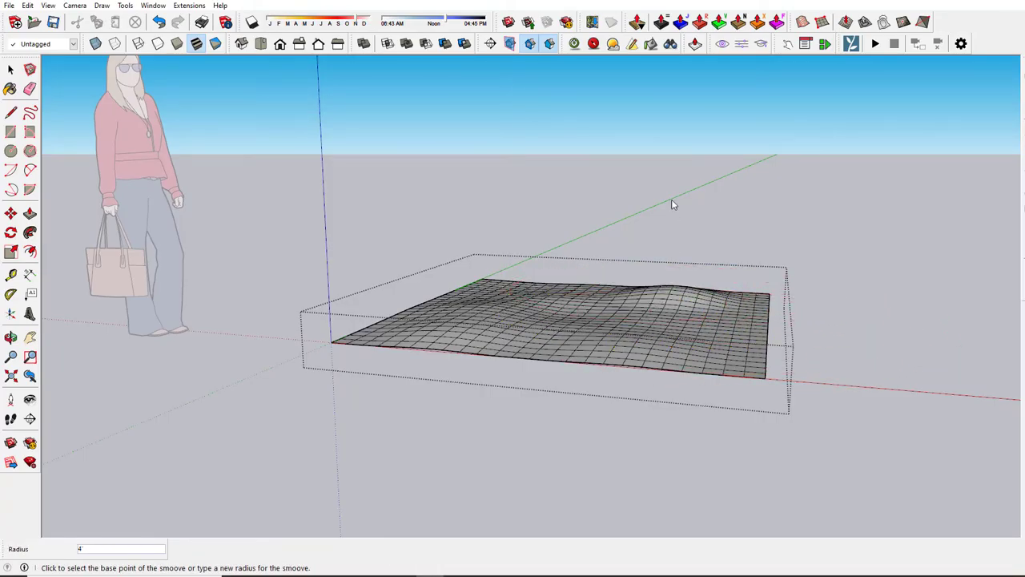
pyautogui.moveTo(669, 296); pyautogui.dragTo(684, 324, button='middle')
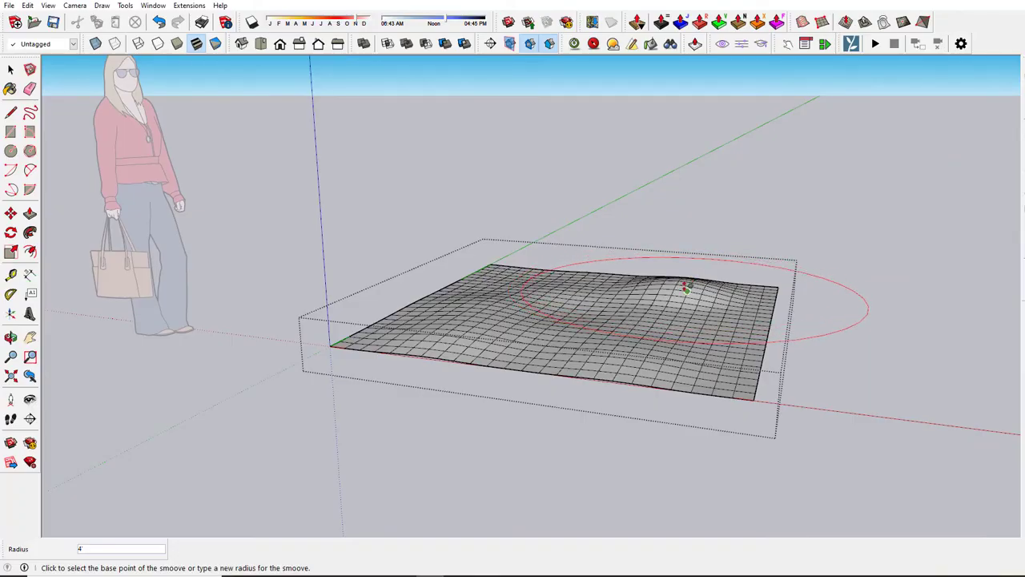
# Step: Add further swells near the back bump and across the mesh for continuous waves
pyautogui.click(686, 286)
pyautogui.click(614, 366)
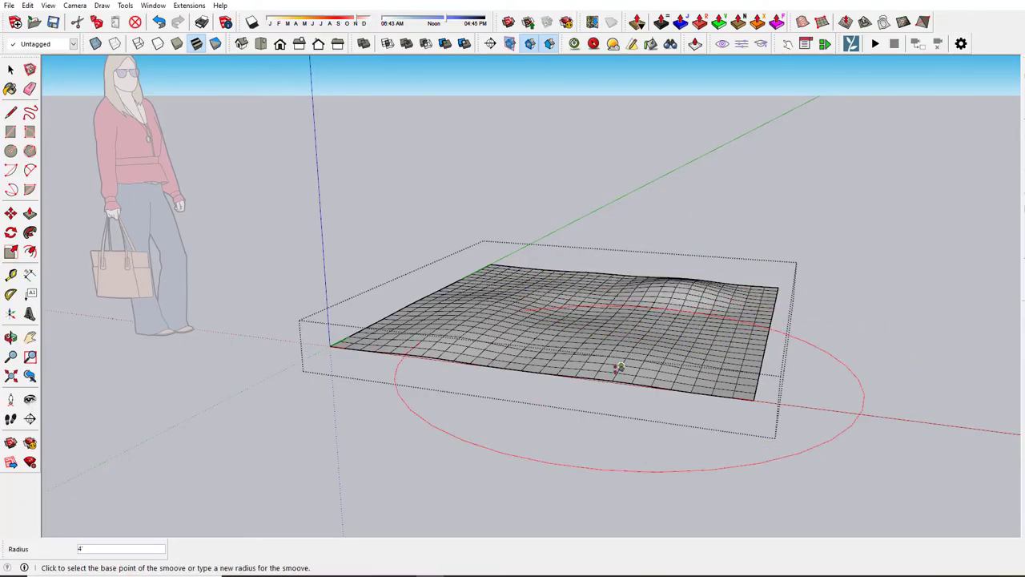
pyautogui.moveTo(613, 366); pyautogui.dragTo(536, 332, button='middle')
pyautogui.click(659, 346)
pyautogui.click(650, 370)
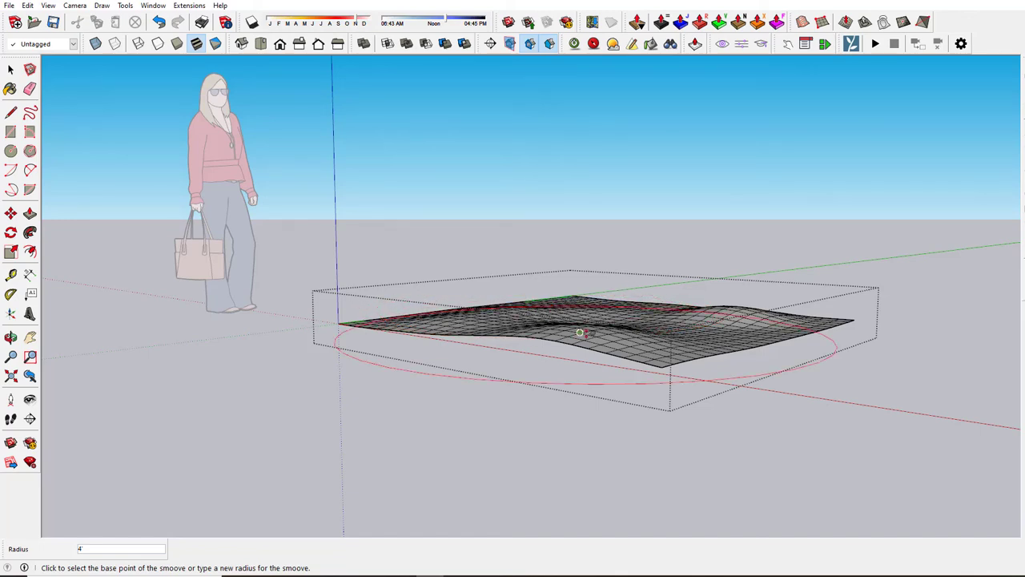
pyautogui.click(579, 334)
pyautogui.click(540, 322)
pyautogui.moveTo(540, 322); pyautogui.dragTo(681, 245, button='middle')
pyautogui.click(489, 277)
pyautogui.click(492, 279)
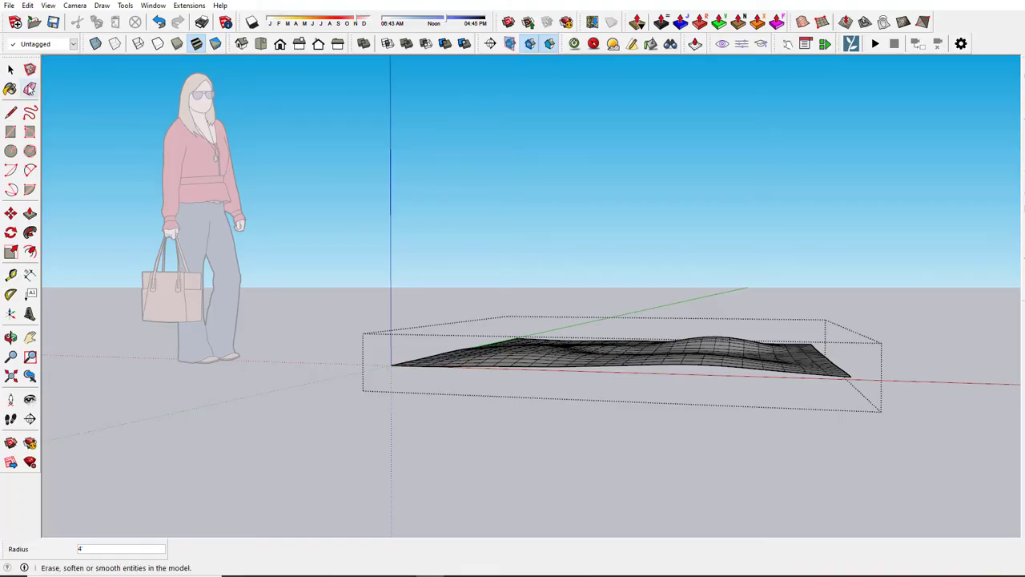
# Step: Exit the mesh group and orbit to a low side view
pyautogui.click(11, 69)
pyautogui.click(362, 164)
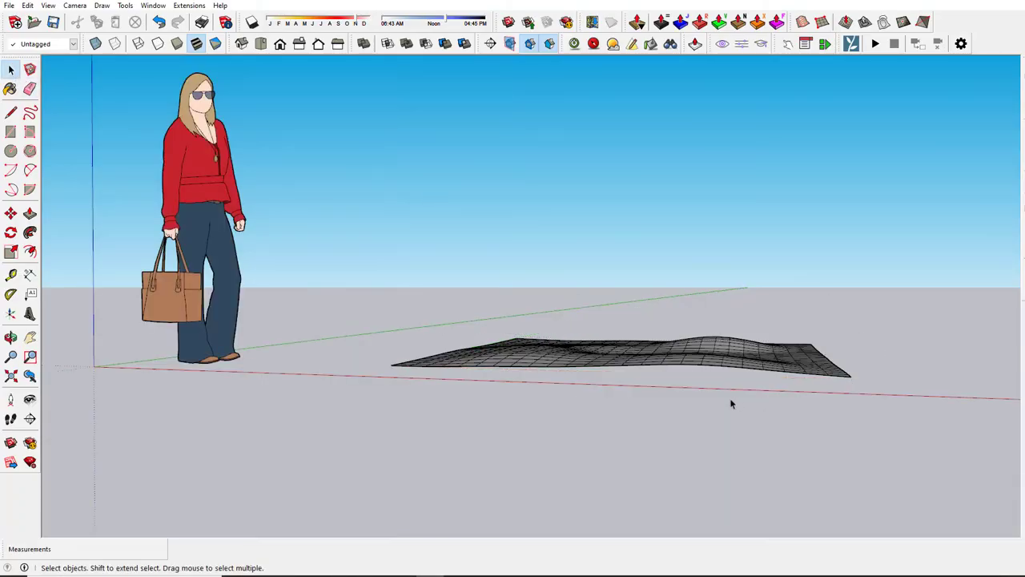
pyautogui.scroll(-3, 731, 404)
pyautogui.moveTo(573, 406); pyautogui.dragTo(521, 394, button='middle')
# Step: Draw an upright rectangle from the mesh's left end across most of its width
pyautogui.press('r')
pyautogui.press('e')
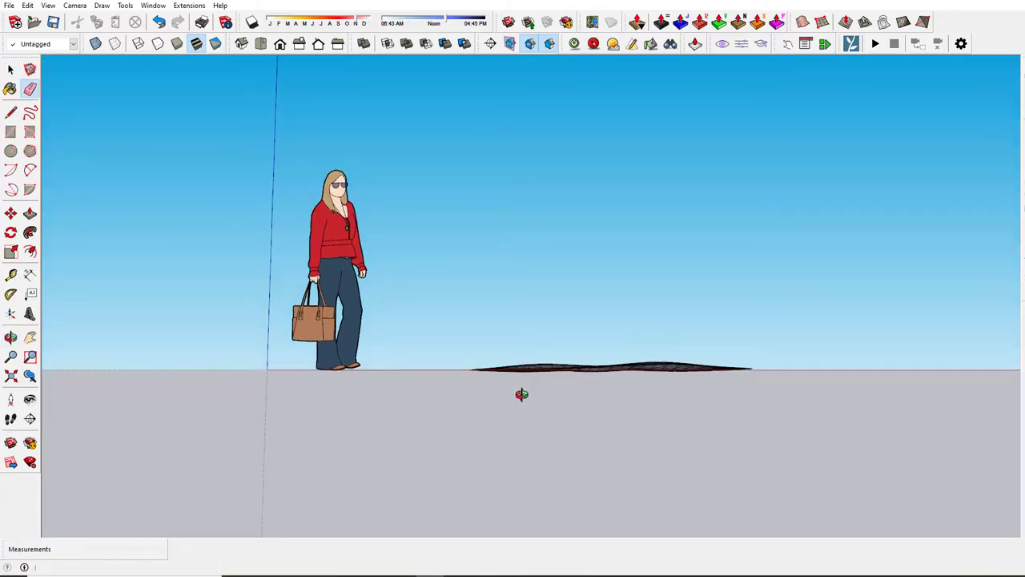
pyautogui.press('r')
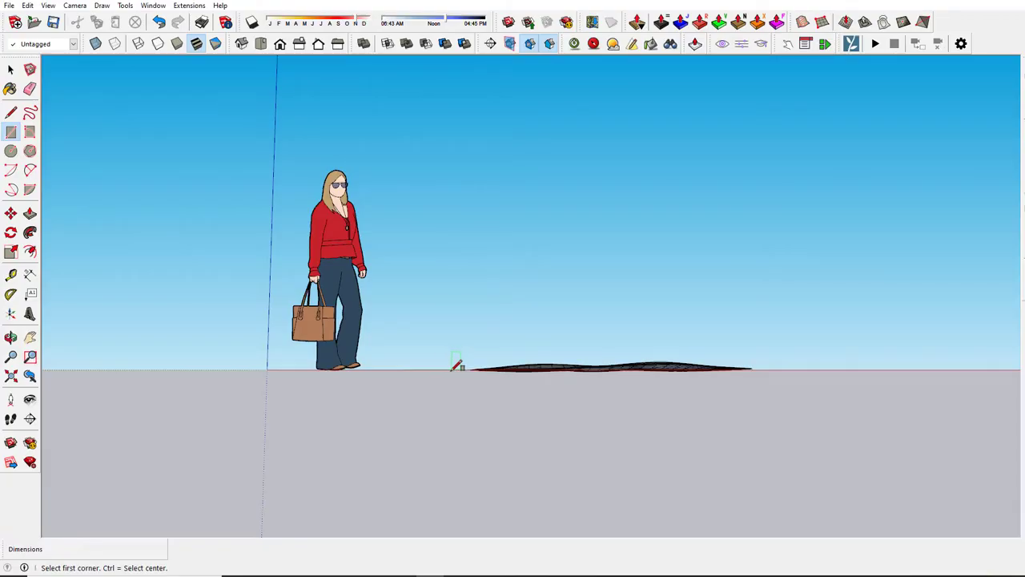
pyautogui.moveTo(456, 360); pyautogui.dragTo(576, 423, button='middle')
pyautogui.moveTo(675, 348); pyautogui.dragTo(552, 366, button='middle')
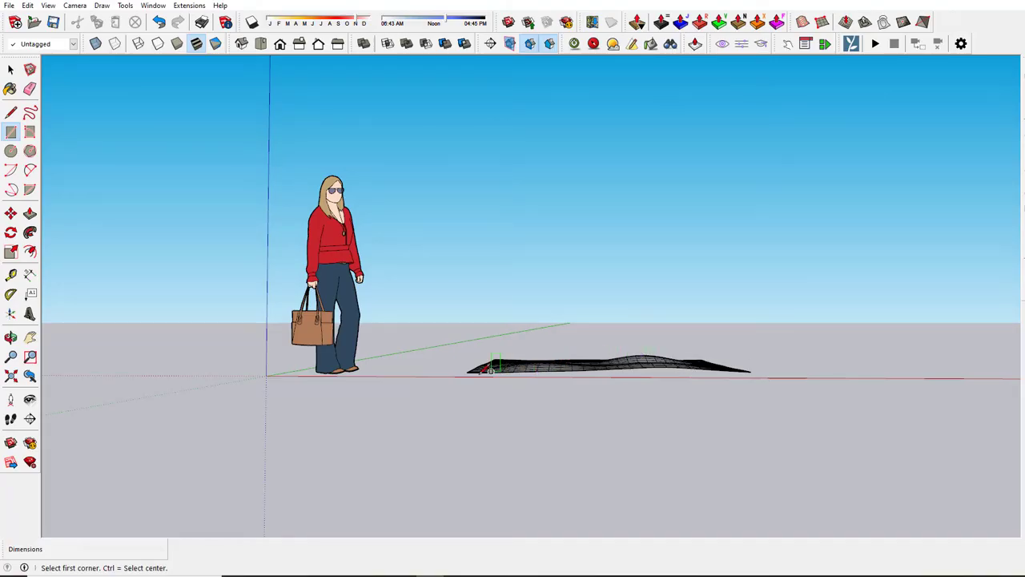
pyautogui.click(460, 376)
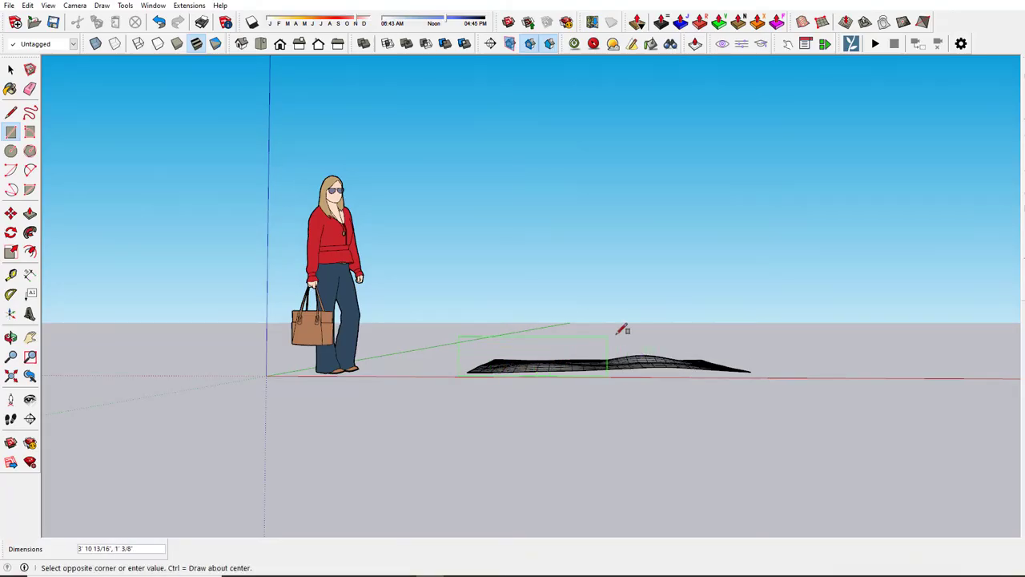
pyautogui.click(772, 315)
pyautogui.moveTo(746, 362); pyautogui.dragTo(719, 368, button='middle')
# Step: Select the rectangle and move it down so it passes through the mesh
pyautogui.press('space')
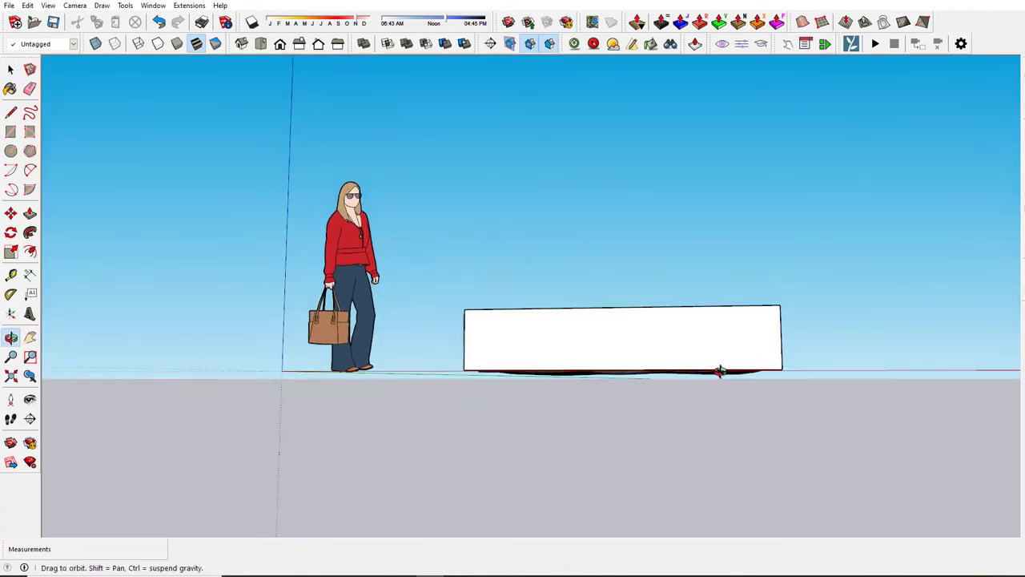
pyautogui.click(569, 368)
pyautogui.moveTo(584, 373); pyautogui.dragTo(583, 381, button='middle')
pyautogui.scroll(1, 583, 381)
pyautogui.press('m')
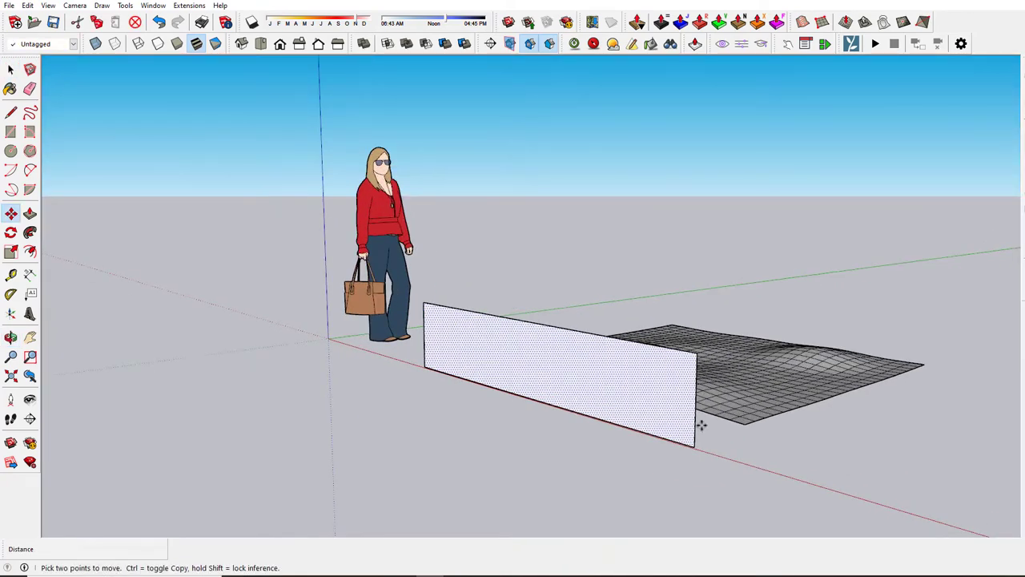
pyautogui.click(696, 444)
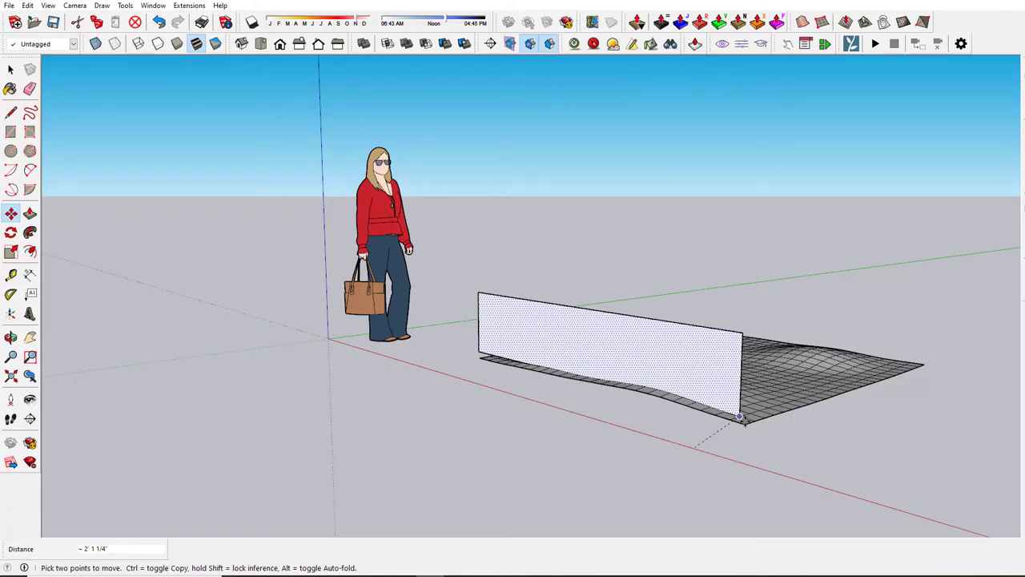
pyautogui.scroll(1, 742, 418)
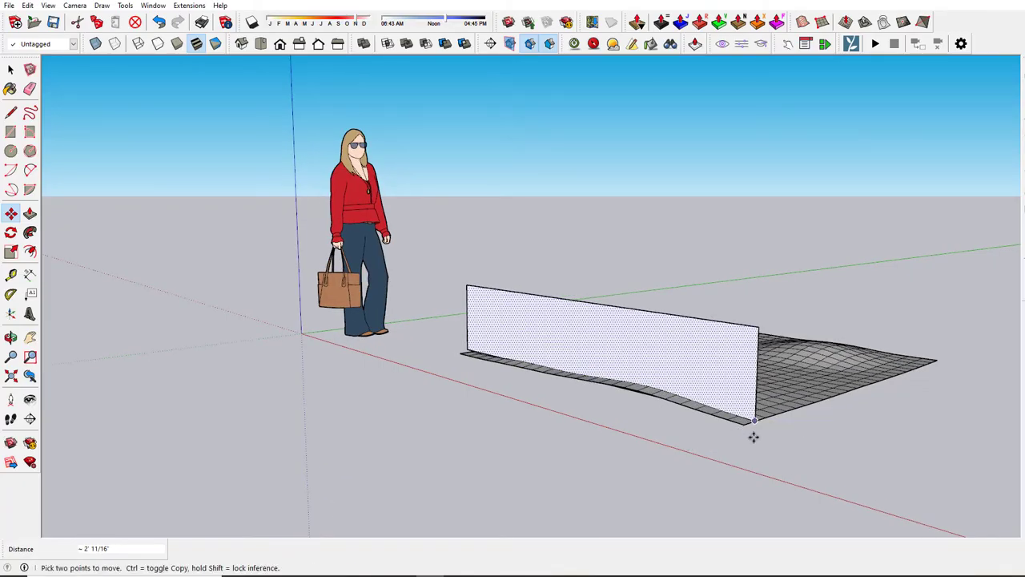
pyautogui.moveTo(753, 436); pyautogui.dragTo(419, 373, button='middle')
pyautogui.scroll(5, 518, 382)
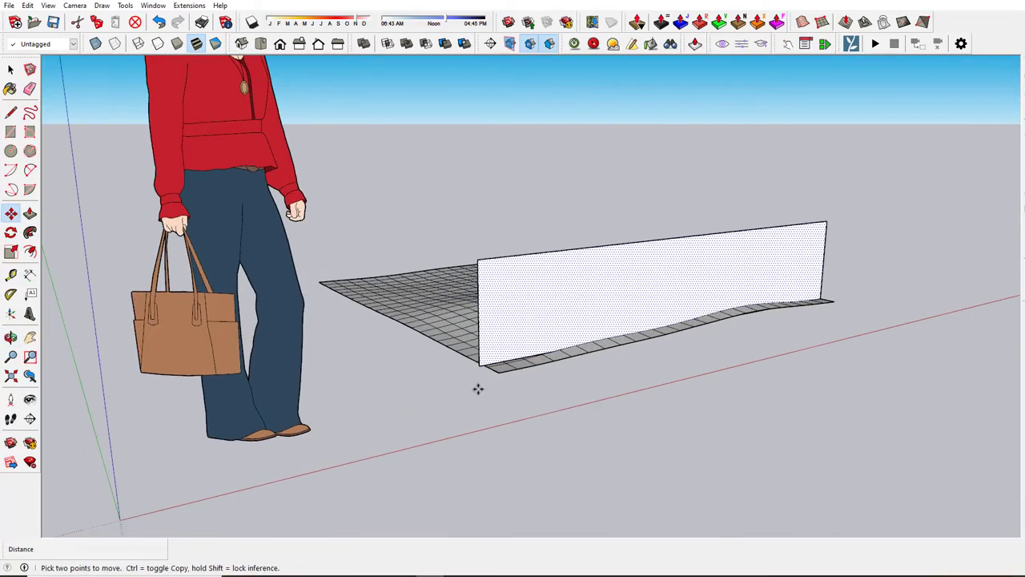
pyautogui.moveTo(477, 389); pyautogui.dragTo(530, 354, button='middle')
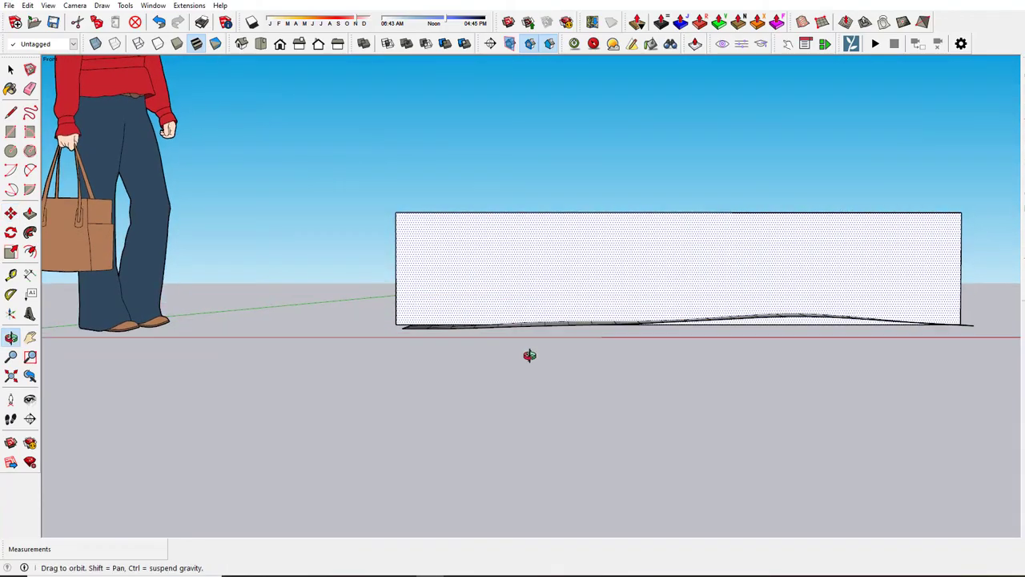
pyautogui.scroll(3, 358, 323)
pyautogui.moveTo(357, 323); pyautogui.dragTo(424, 301, button='middle')
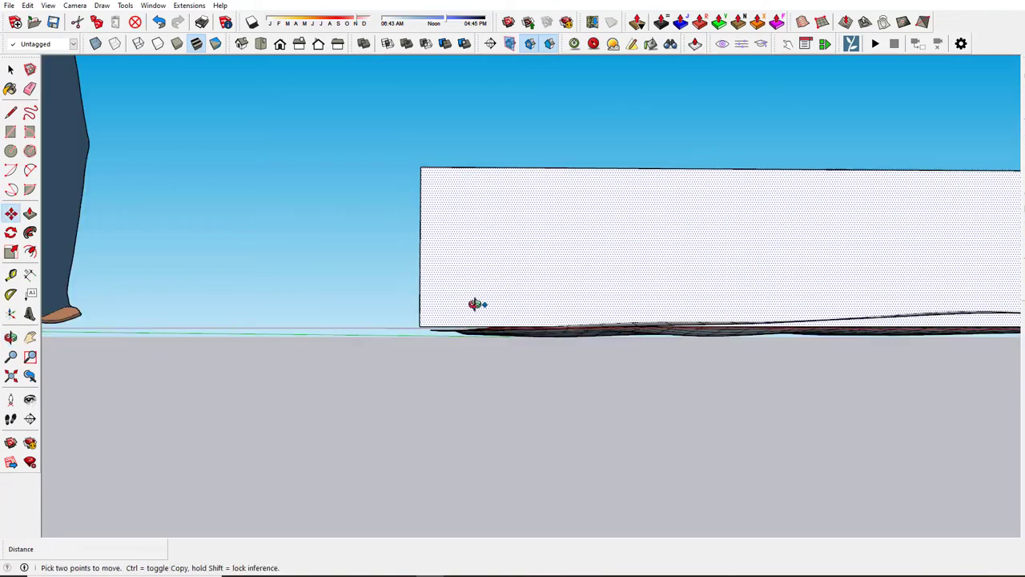
pyautogui.scroll(-2, 478, 304)
pyautogui.click(535, 282)
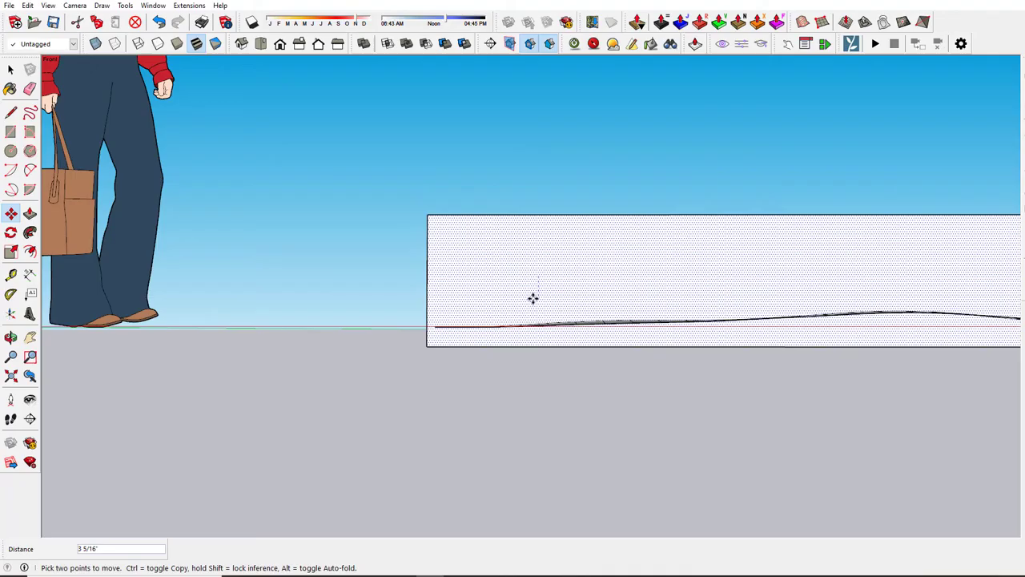
pyautogui.click(532, 298)
pyautogui.scroll(-2, 584, 291)
pyautogui.moveTo(583, 291); pyautogui.dragTo(483, 322, button='middle')
pyautogui.scroll(1, 425, 340)
# Step: Shift the wall's left edge and lower-left corner to line up with the mesh
pyautogui.press('space')
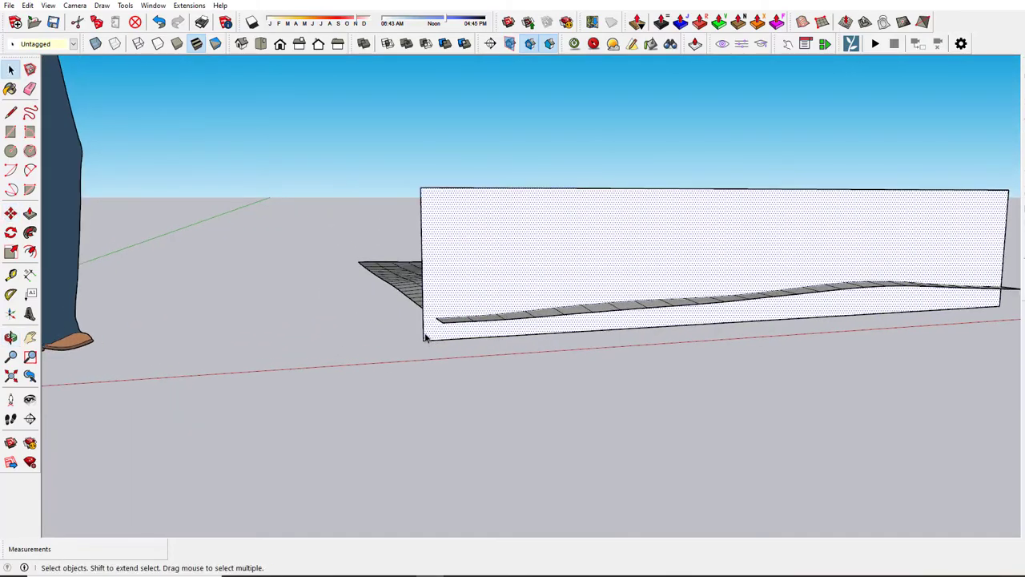
pyautogui.click(426, 341)
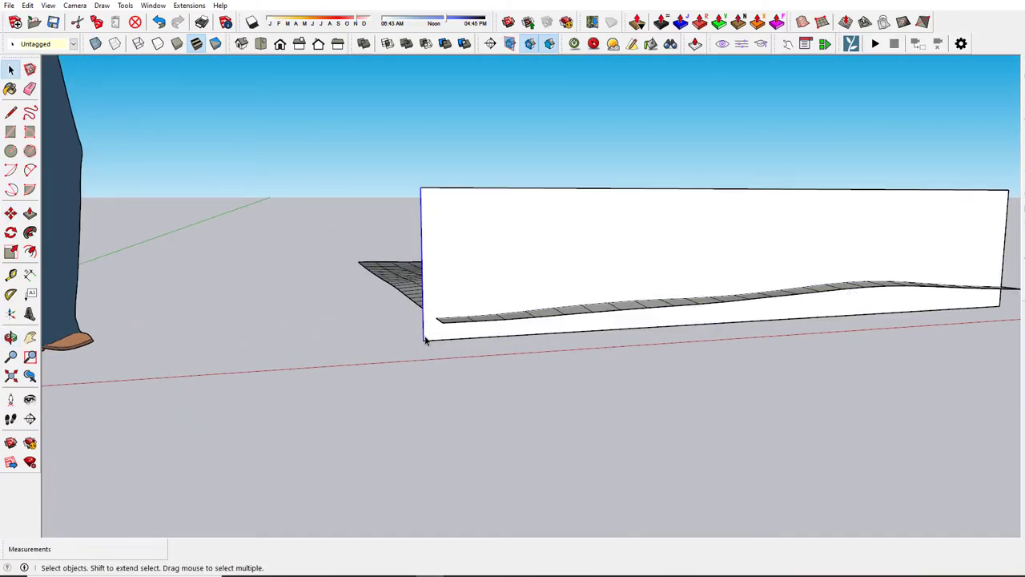
pyautogui.press('m')
pyautogui.click(422, 342)
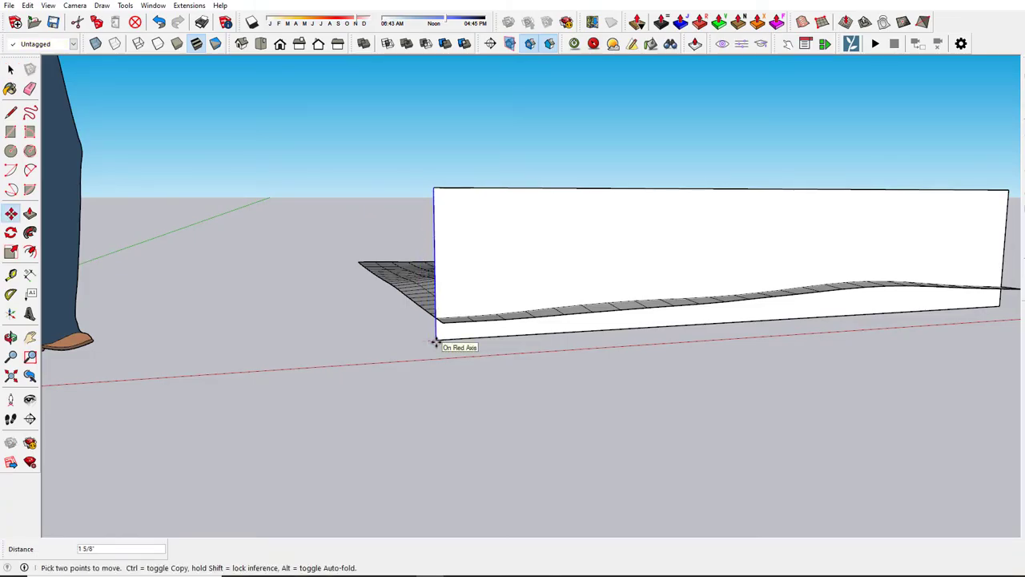
pyautogui.click(439, 343)
pyautogui.scroll(2, 447, 308)
pyautogui.click(427, 321)
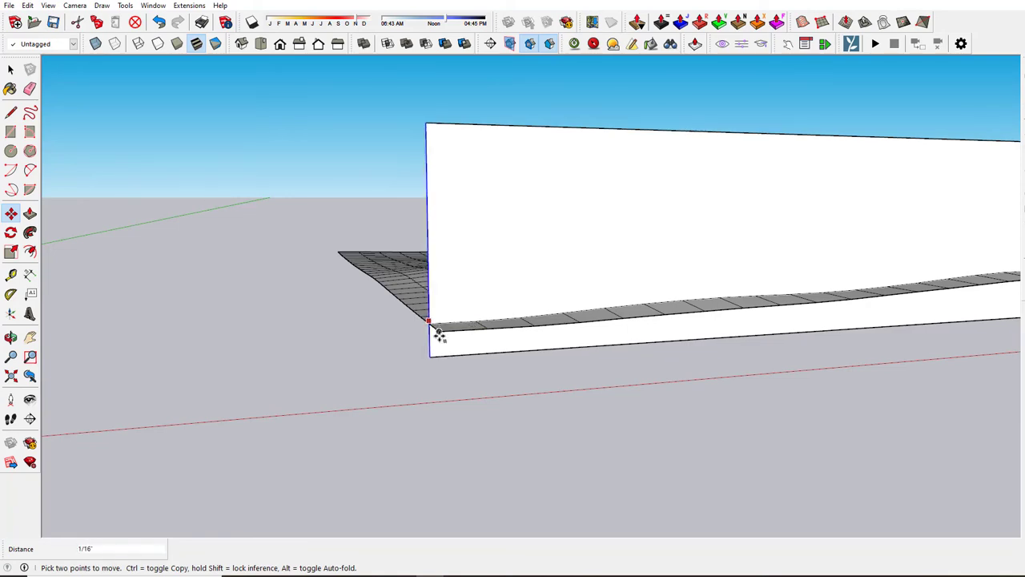
pyautogui.click(440, 334)
pyautogui.scroll(-3, 344, 344)
pyautogui.moveTo(483, 334); pyautogui.dragTo(825, 343, button='middle')
# Step: Move the wall 2 along the green axis, just inside the mesh edge
pyautogui.press('m')
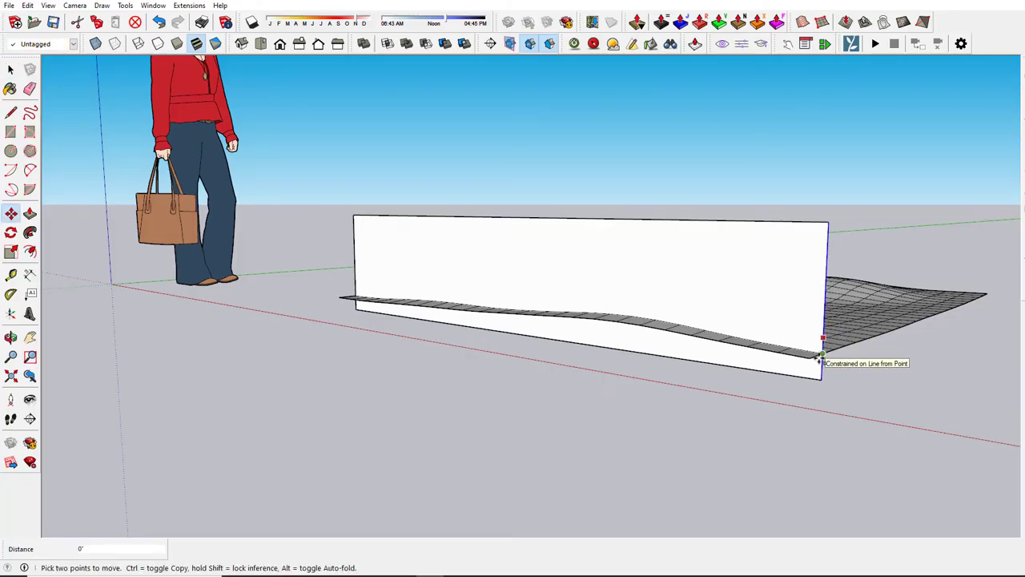
pyautogui.moveTo(725, 414); pyautogui.dragTo(426, 406, button='middle')
pyautogui.click(570, 437)
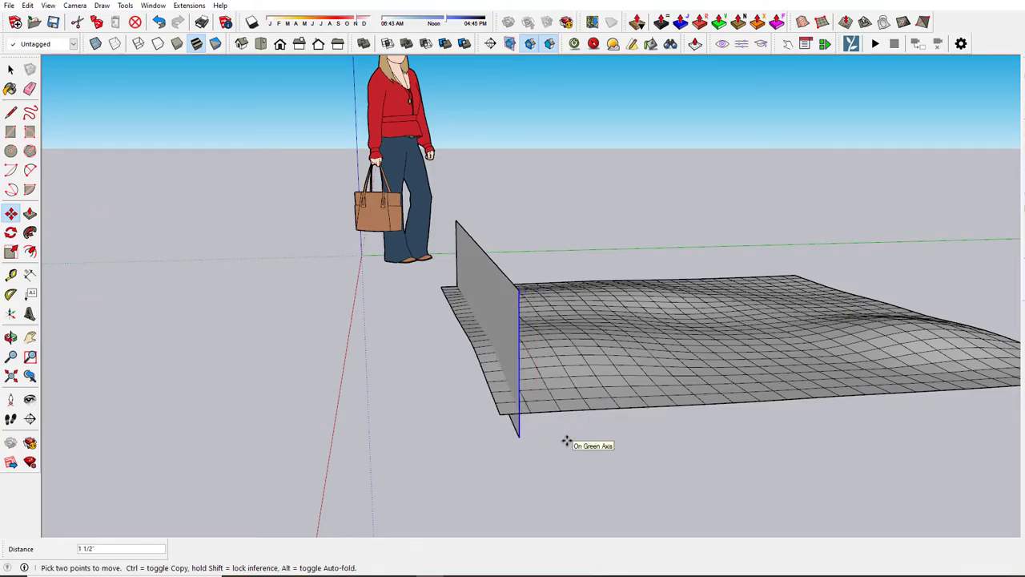
pyautogui.write('2')
pyautogui.press('Return')
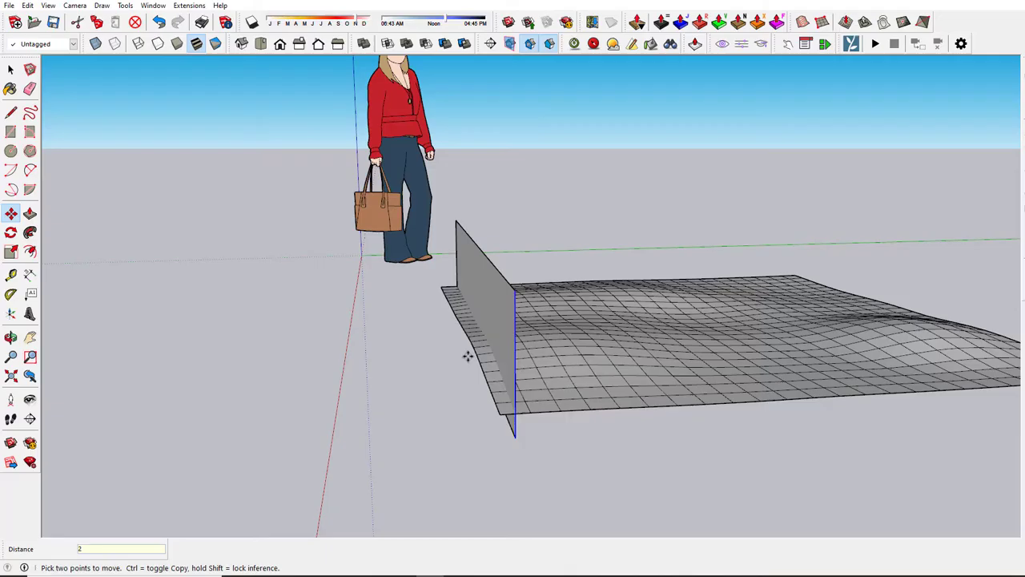
pyautogui.moveTo(467, 355); pyautogui.dragTo(485, 383, button='middle')
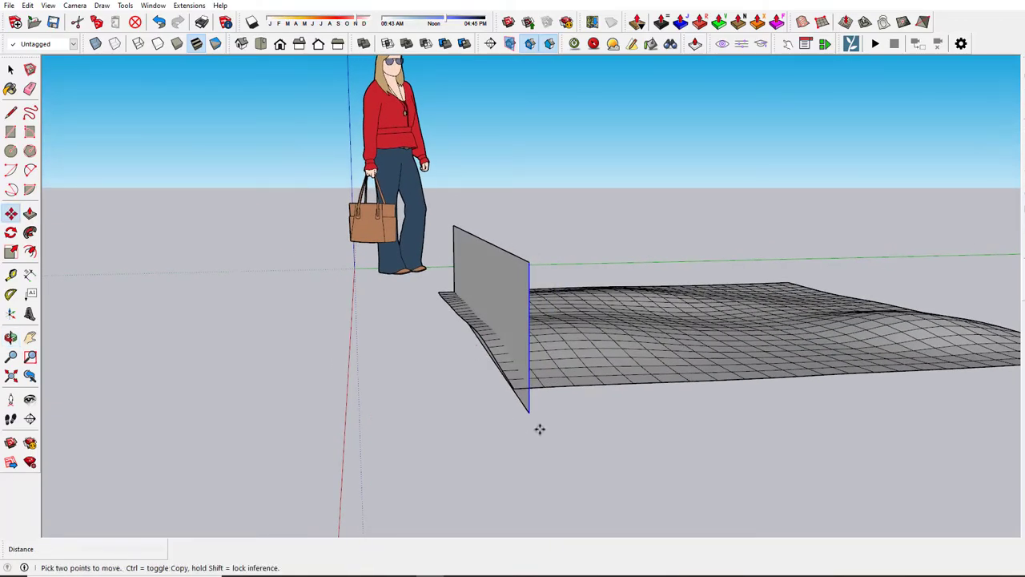
# Step: Move the wall's top edge down about 5 5/16' so it barely clears the terrain
pyautogui.press('space')
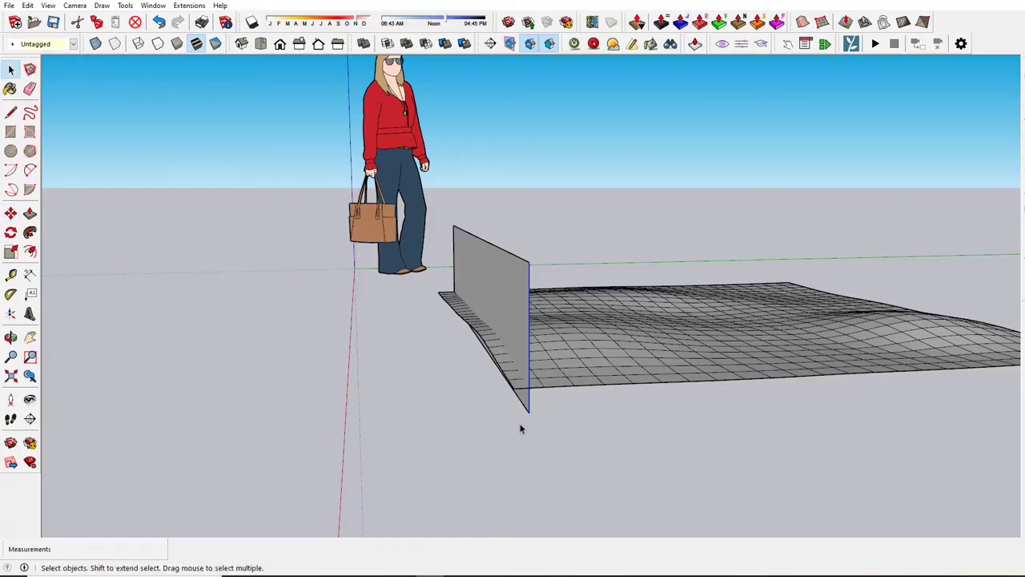
pyautogui.moveTo(469, 393); pyautogui.dragTo(640, 357, button='middle')
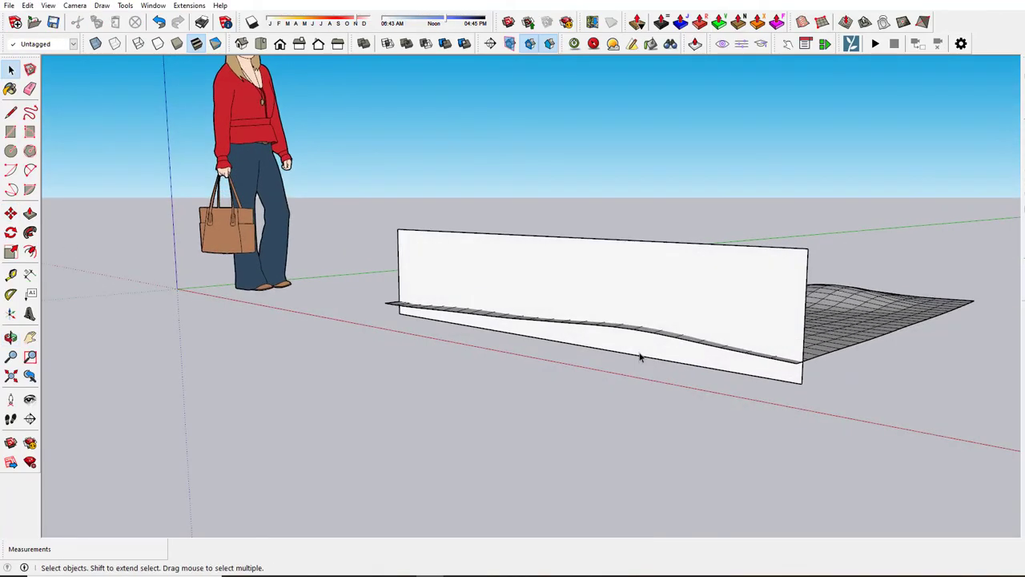
pyautogui.click(631, 247)
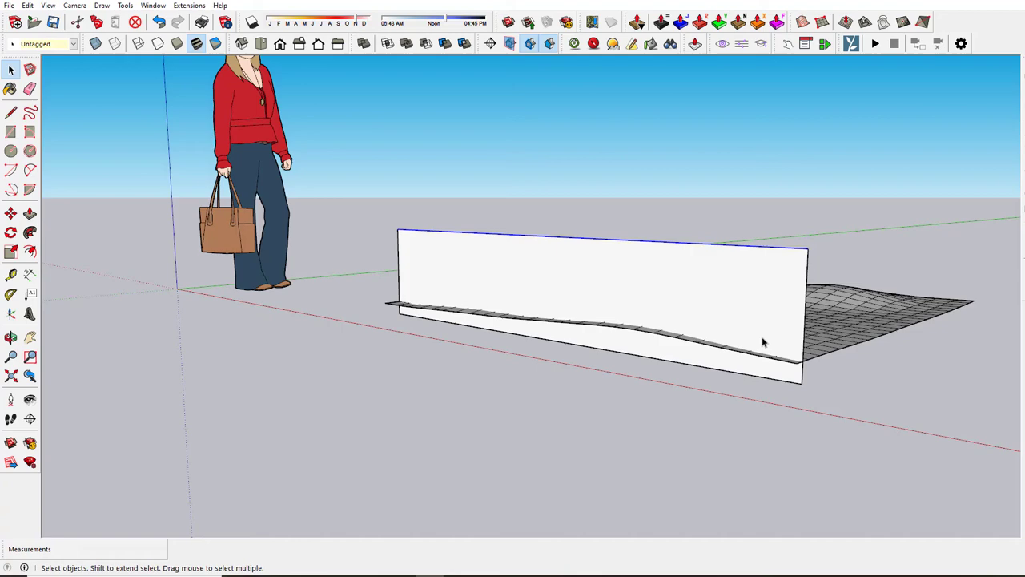
pyautogui.press('m')
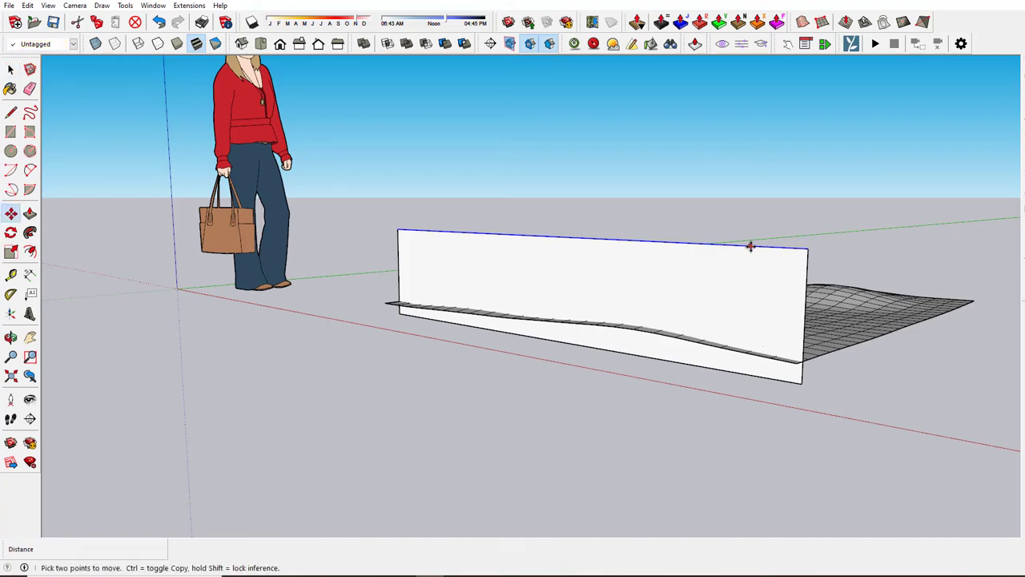
pyautogui.click(749, 245)
pyautogui.click(744, 279)
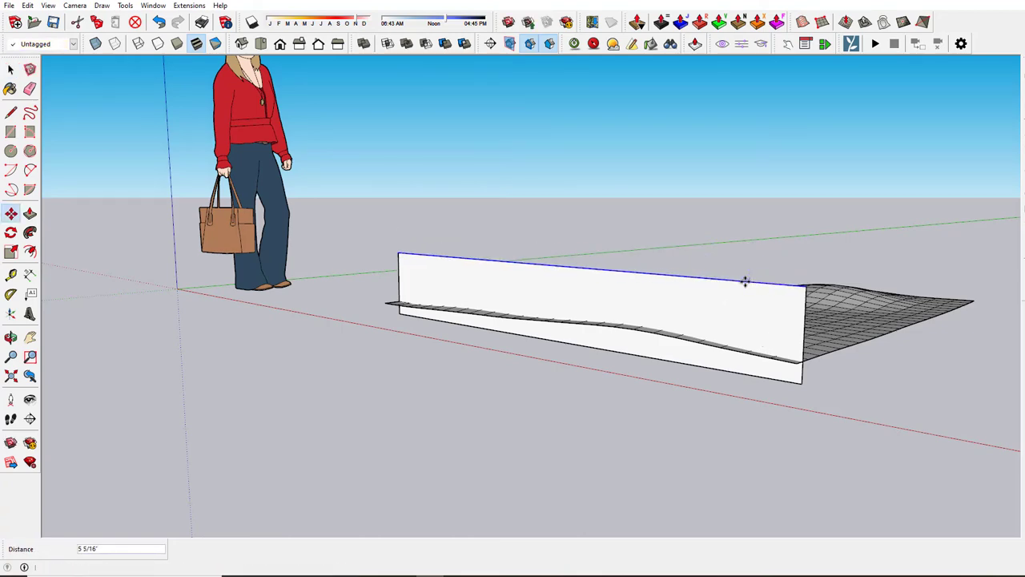
pyautogui.moveTo(686, 296); pyautogui.dragTo(629, 307, button='middle')
pyautogui.press('space')
pyautogui.scroll(2, 631, 323)
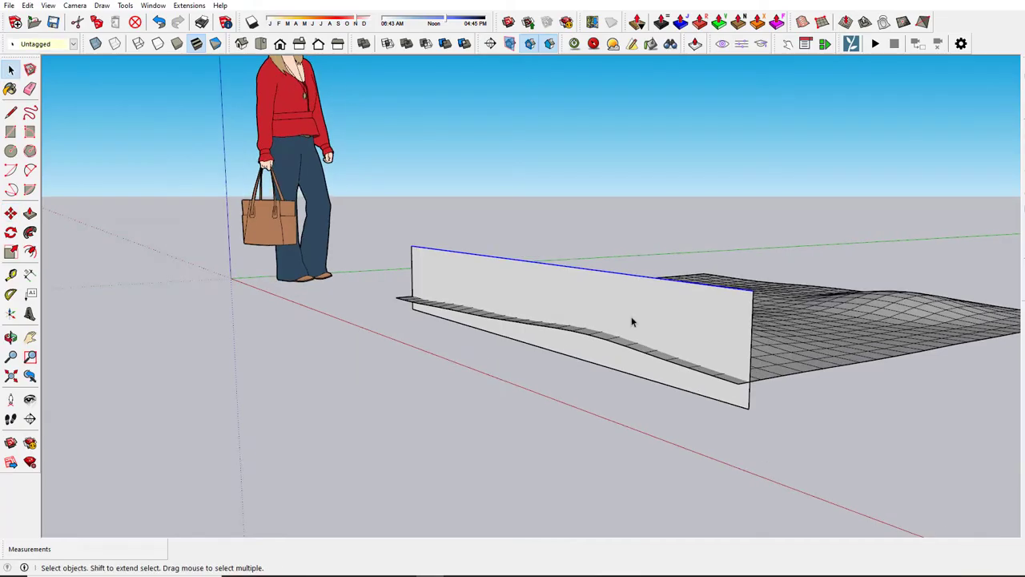
pyautogui.scroll(-2, 631, 323)
pyautogui.moveTo(561, 317); pyautogui.dragTo(597, 331, button='middle')
pyautogui.scroll(2, 508, 309)
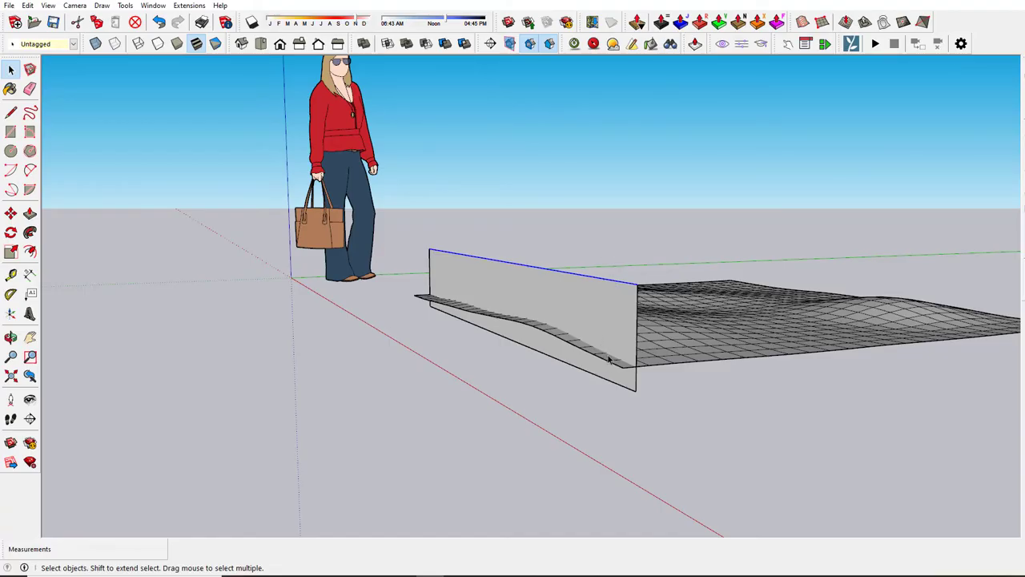
# Step: Copy the fin 6' along the green axis and array it into 15 copies
pyautogui.moveTo(668, 406); pyautogui.dragTo(603, 403, button='middle')
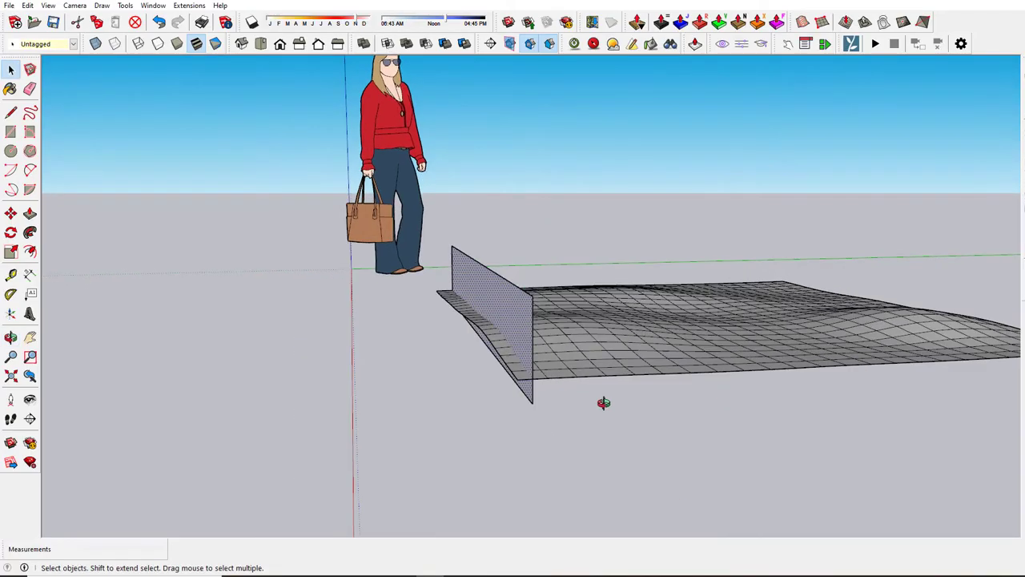
pyautogui.press('m')
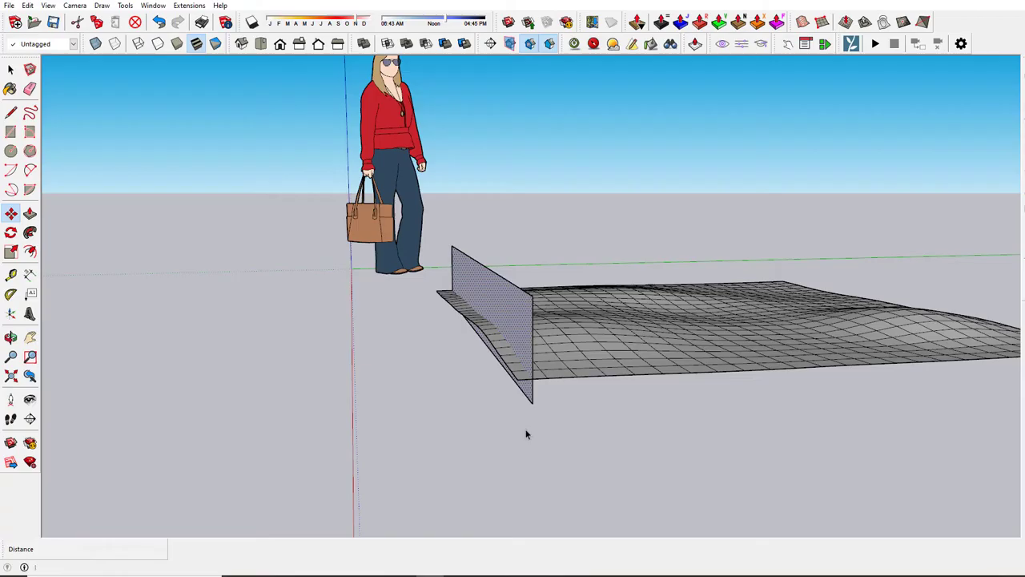
pyautogui.press('ctrl')
pyautogui.click(525, 431)
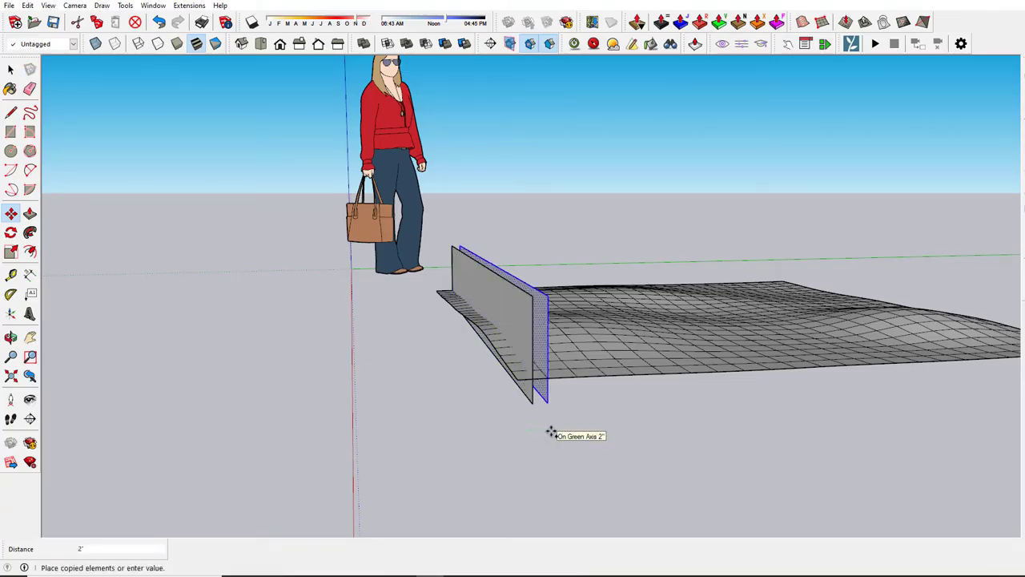
pyautogui.write('6')
pyautogui.press('Return')
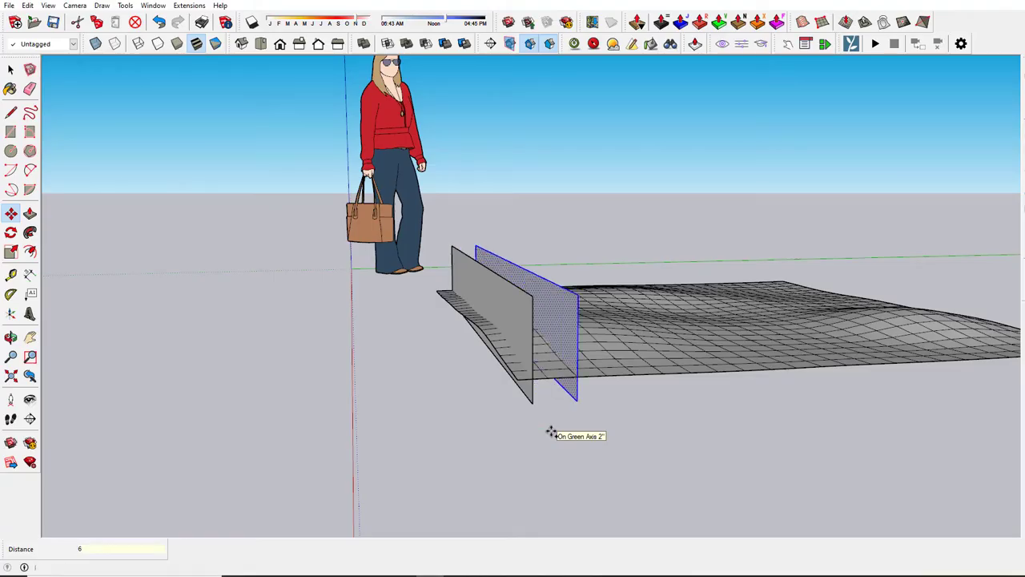
pyautogui.write('15x')
pyautogui.press('Return')
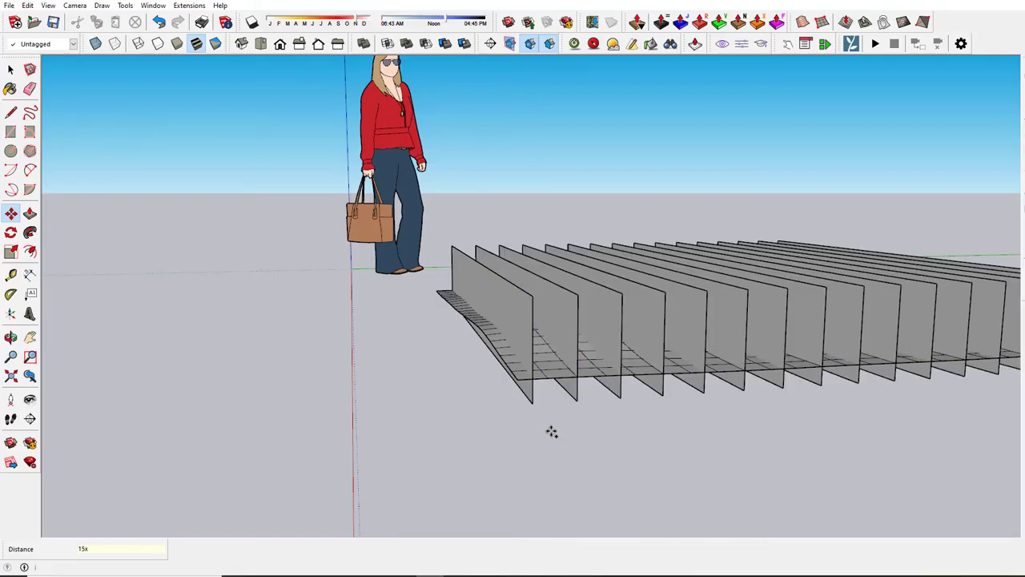
pyautogui.scroll(-3, 549, 430)
pyautogui.moveTo(446, 349); pyautogui.dragTo(750, 366, button='middle')
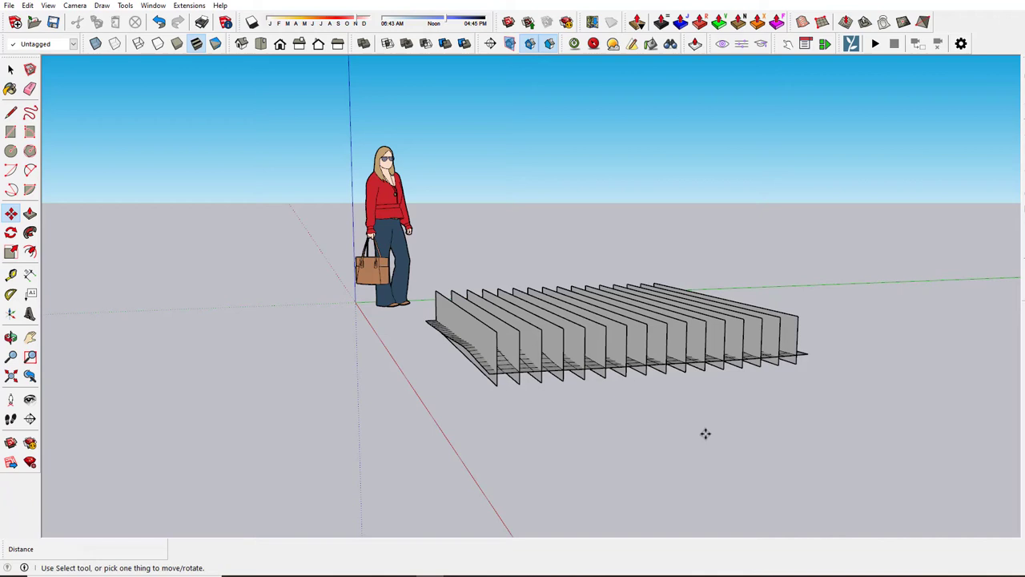
# Step: Intersect the long block's faces with the model, then switch to Front view
pyautogui.moveTo(704, 433); pyautogui.dragTo(579, 328, button='middle')
pyautogui.click(599, 323)
pyautogui.scroll(2, 584, 337)
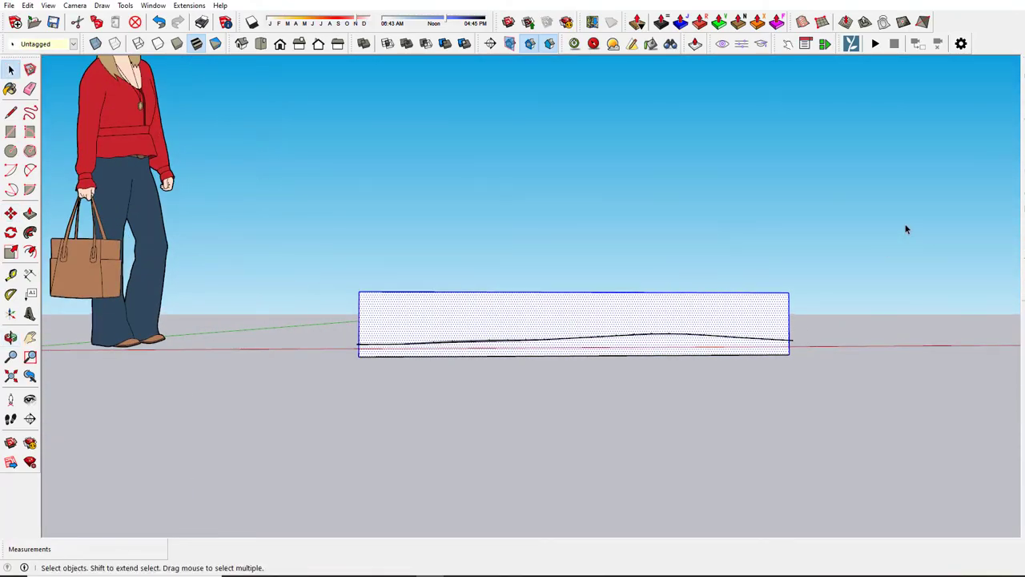
pyautogui.rightClick(408, 316)
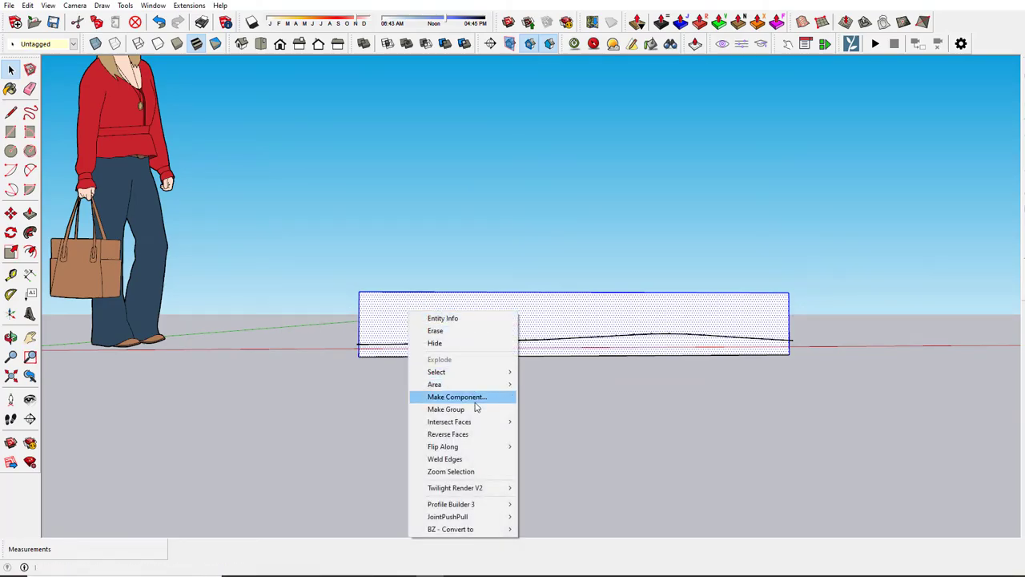
pyautogui.moveTo(480, 421)
pyautogui.click(551, 421)
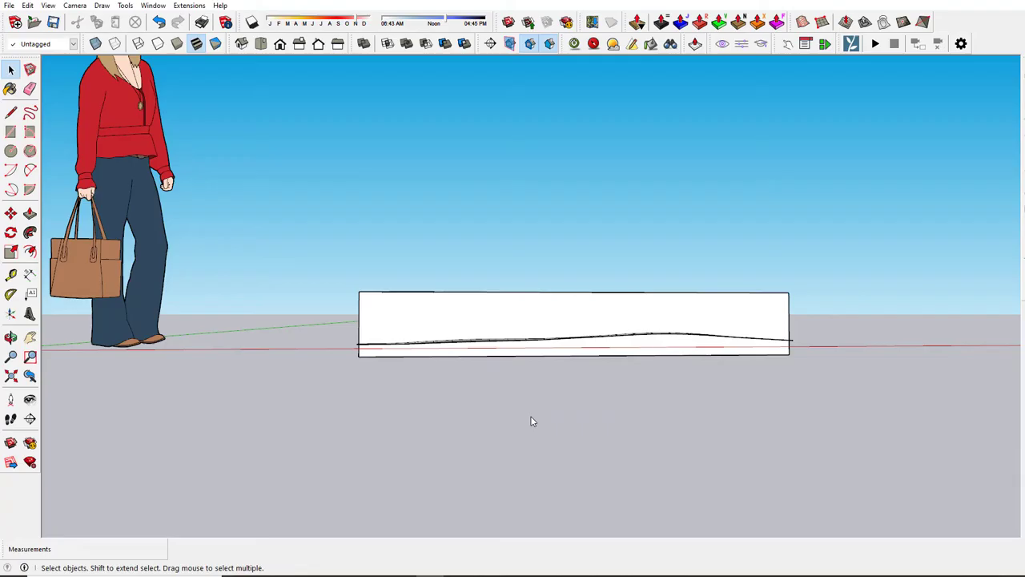
pyautogui.moveTo(465, 398); pyautogui.dragTo(433, 330, button='middle')
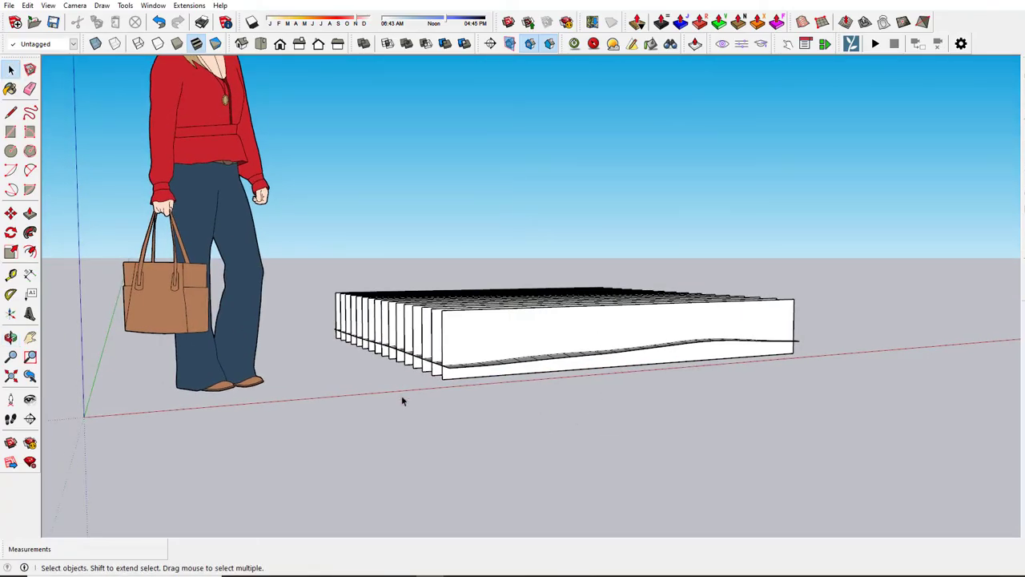
pyautogui.press('F2')
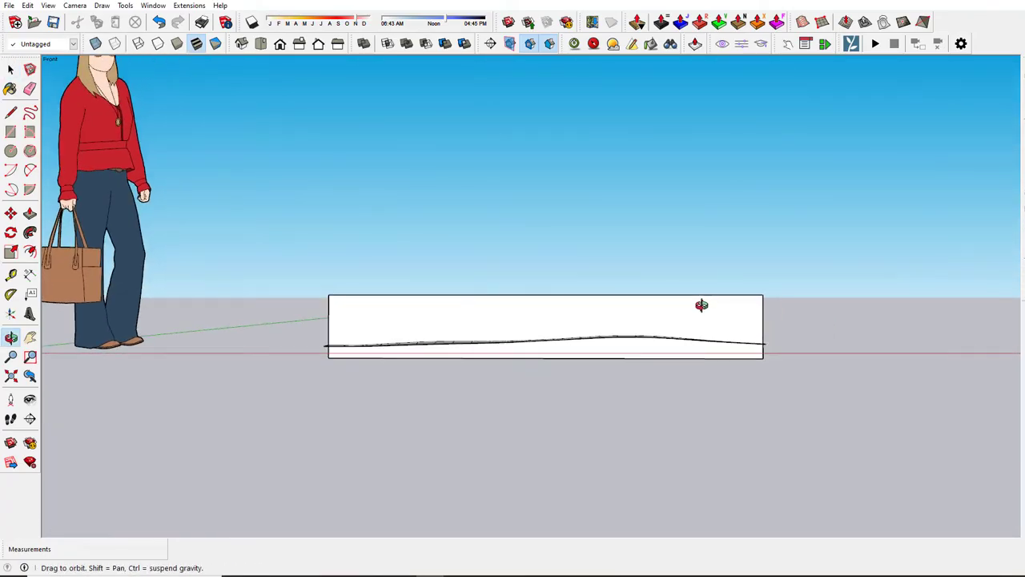
# Step: Select the whole sliced block and make it a group
pyautogui.moveTo(721, 325); pyautogui.dragTo(727, 297, button='middle')
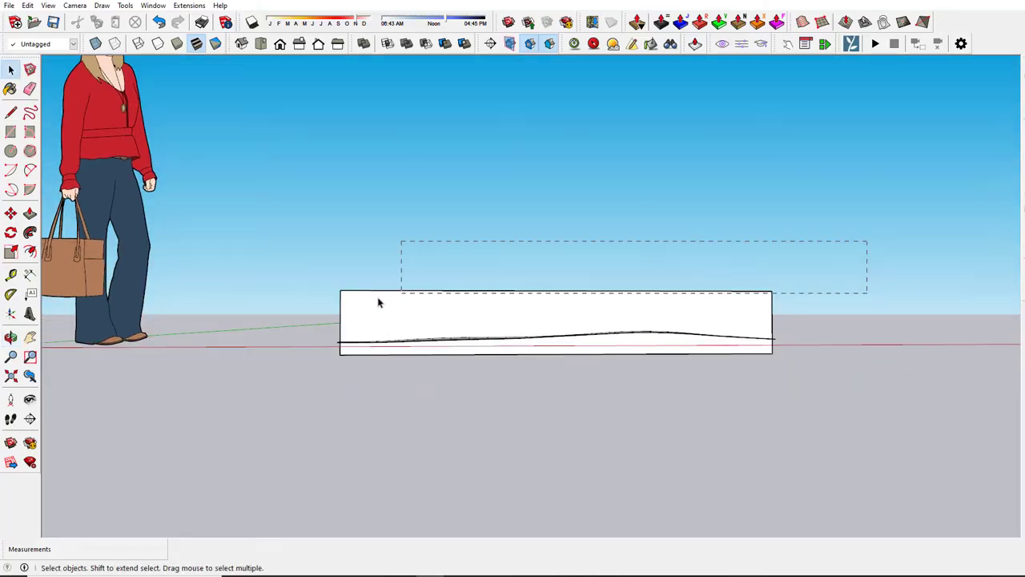
pyautogui.click(342, 299)
pyautogui.moveTo(341, 297); pyautogui.dragTo(382, 293, button='middle')
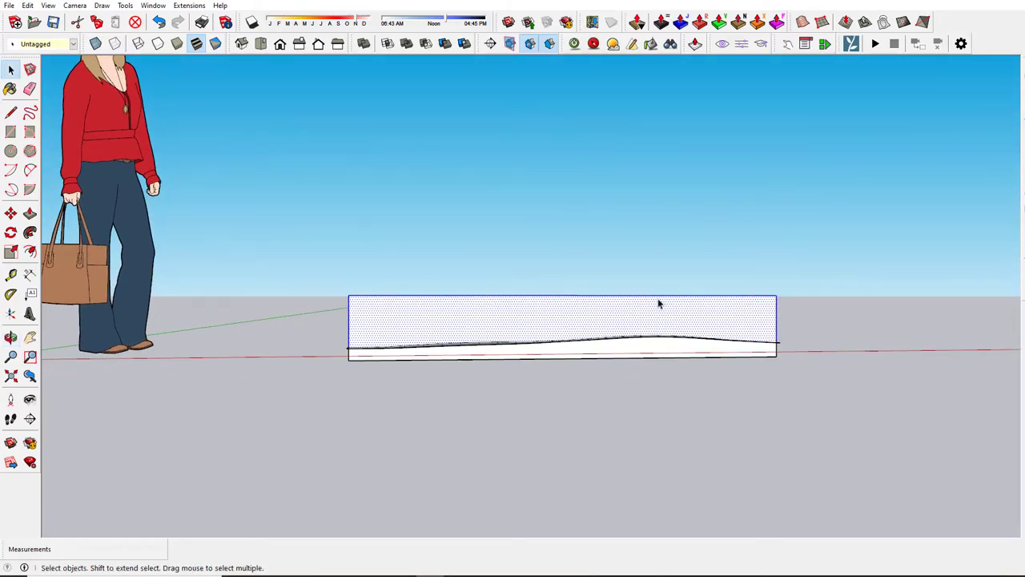
pyautogui.moveTo(318, 304); pyautogui.dragTo(320, 303)
pyautogui.rightClick(380, 307)
pyautogui.click(467, 401)
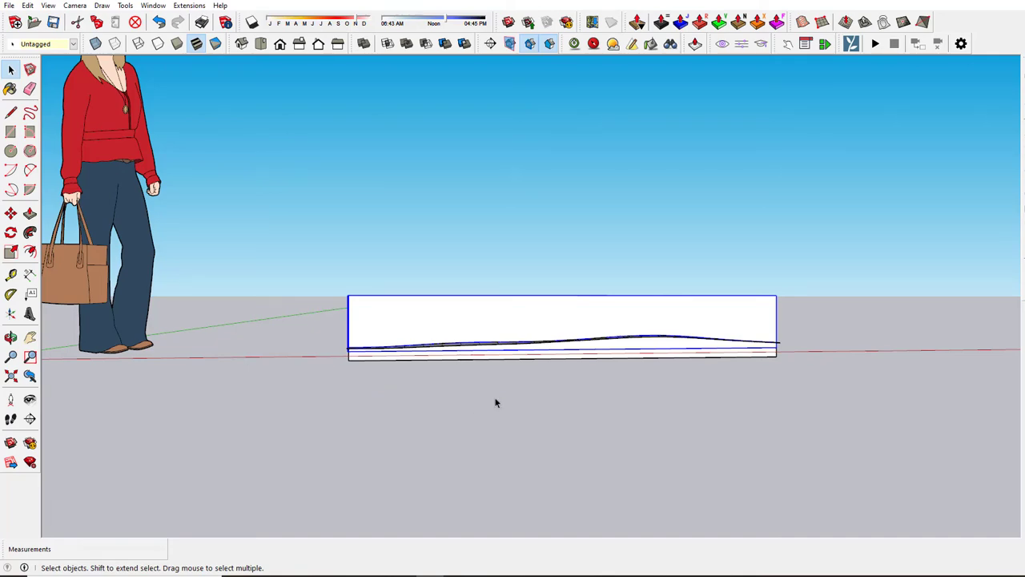
# Step: From a low angle, crossing-select the lower white band and delete it, undoing a mistaken face deletion
pyautogui.moveTo(520, 391); pyautogui.dragTo(360, 382, button='middle')
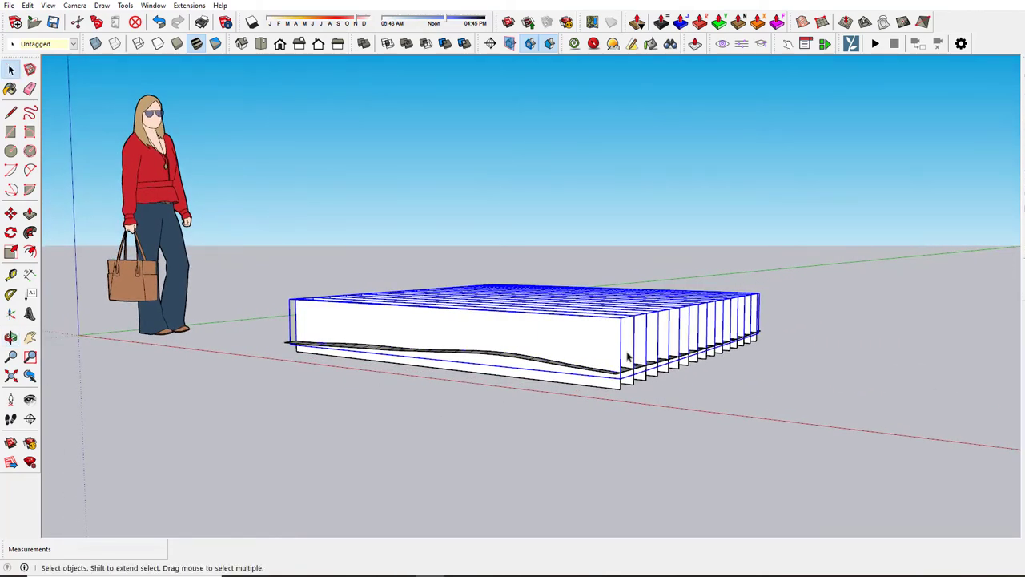
pyautogui.moveTo(567, 402); pyautogui.dragTo(701, 365, button='middle')
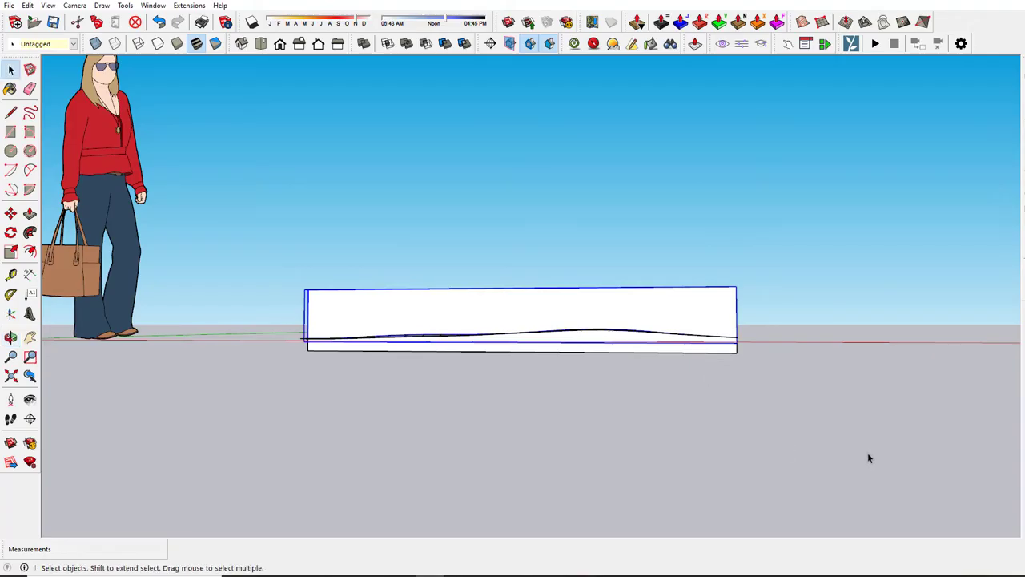
pyautogui.moveTo(293, 350); pyautogui.dragTo(290, 346)
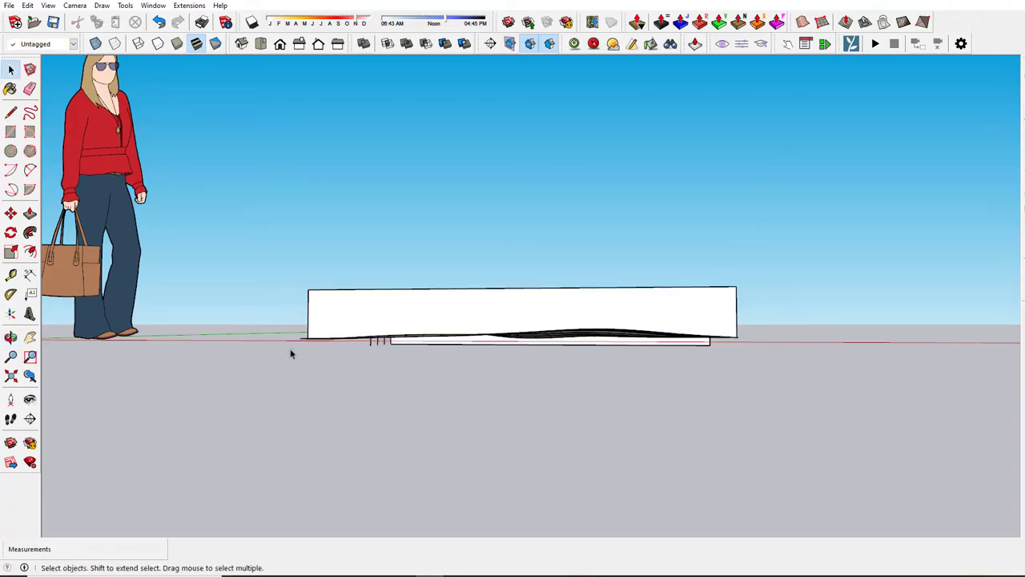
pyautogui.moveTo(290, 349); pyautogui.dragTo(512, 369, button='middle')
pyautogui.moveTo(491, 366); pyautogui.dragTo(343, 345)
pyautogui.press('Delete')
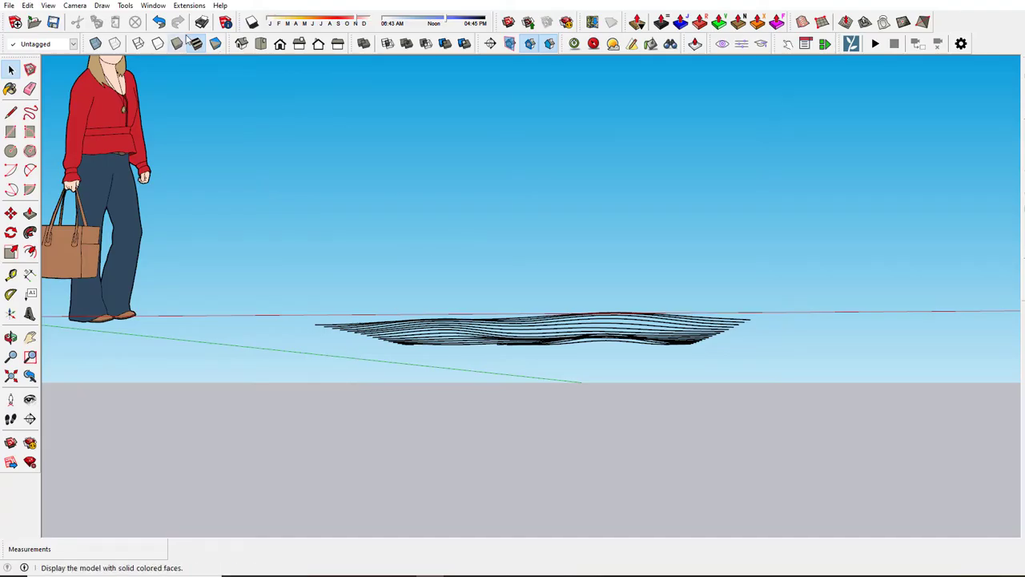
pyautogui.click(158, 22)
pyautogui.moveTo(766, 414); pyautogui.dragTo(398, 374)
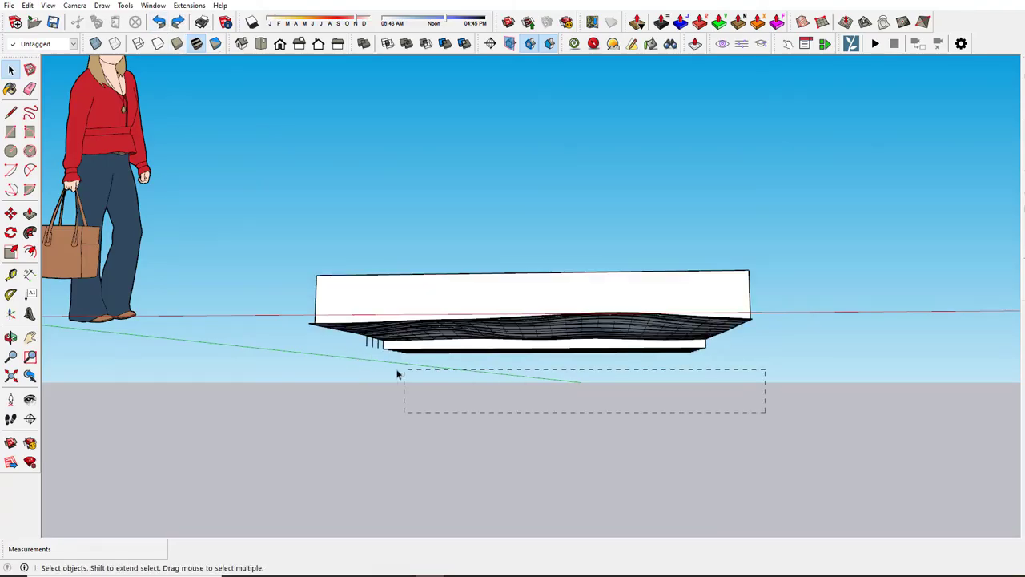
pyautogui.moveTo(349, 351); pyautogui.dragTo(348, 347)
pyautogui.press('Delete')
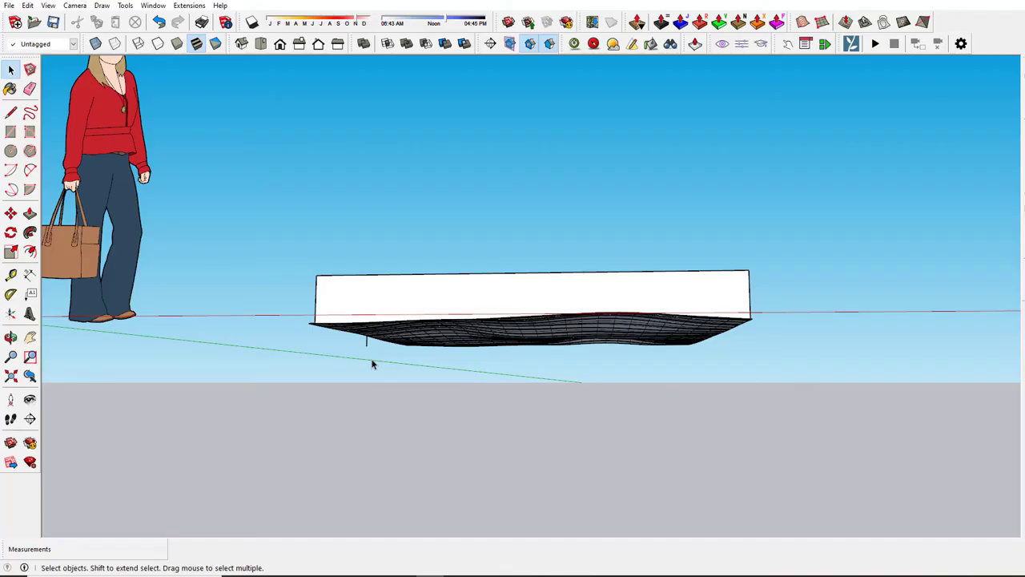
# Step: Hide the contour group and orbit to view the fins' wavy lower edges from the side
pyautogui.click(448, 342)
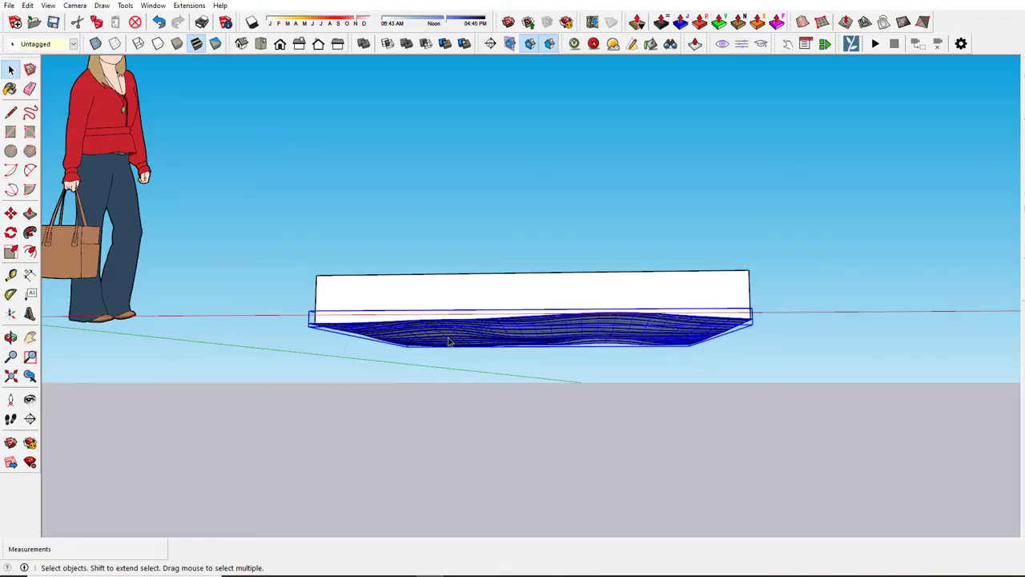
pyautogui.rightClick(448, 342)
pyautogui.click(496, 134)
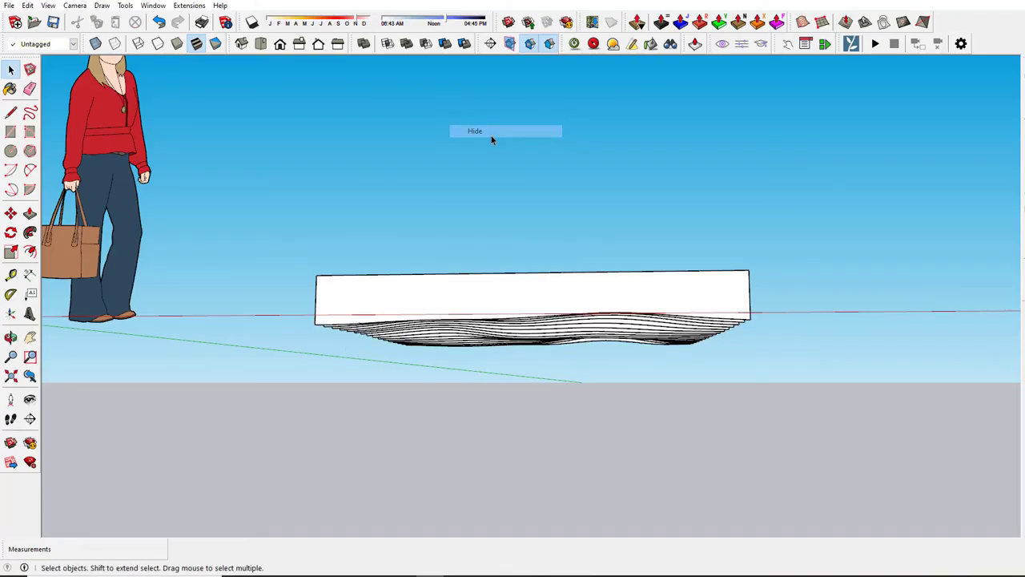
pyautogui.moveTo(586, 299); pyautogui.dragTo(451, 345, button='middle')
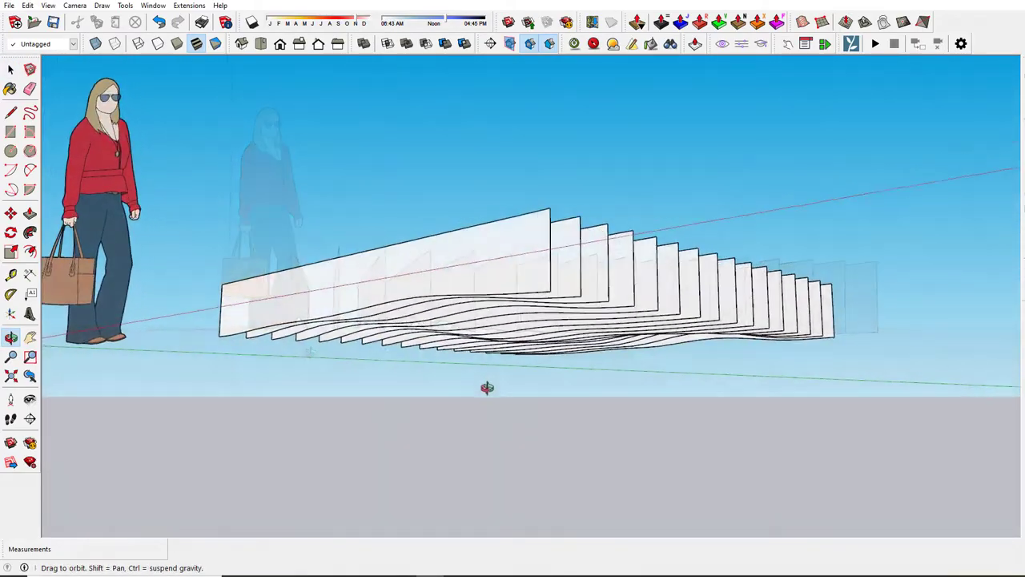
pyautogui.moveTo(486, 387); pyautogui.dragTo(353, 385, button='middle')
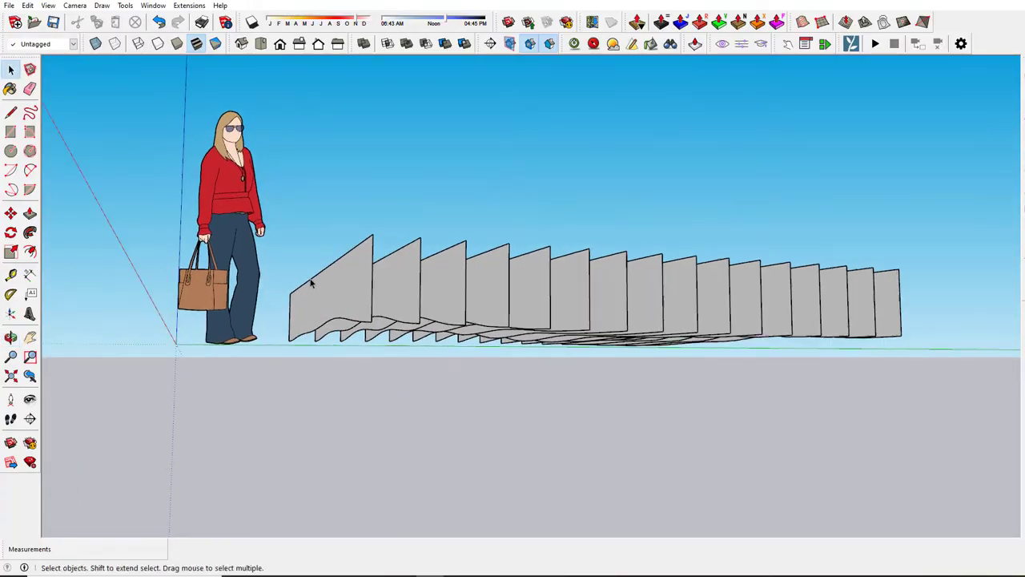
# Step: Inside the fin group, push/pull the first fin 1' thick
pyautogui.scroll(3, 336, 296)
pyautogui.doubleClick(334, 295)
pyautogui.click(359, 288)
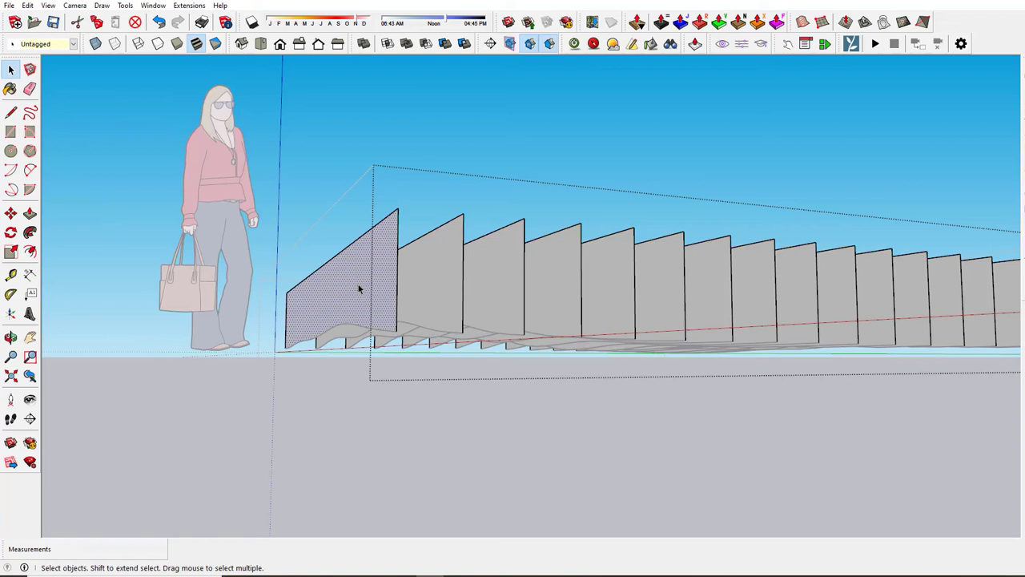
pyautogui.press('p')
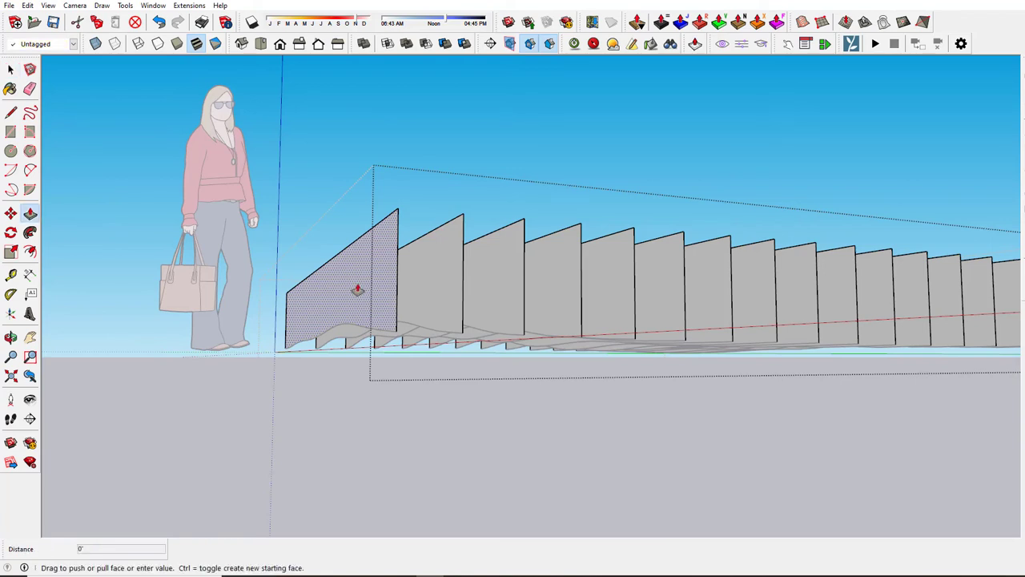
pyautogui.click(358, 288)
pyautogui.write('1')
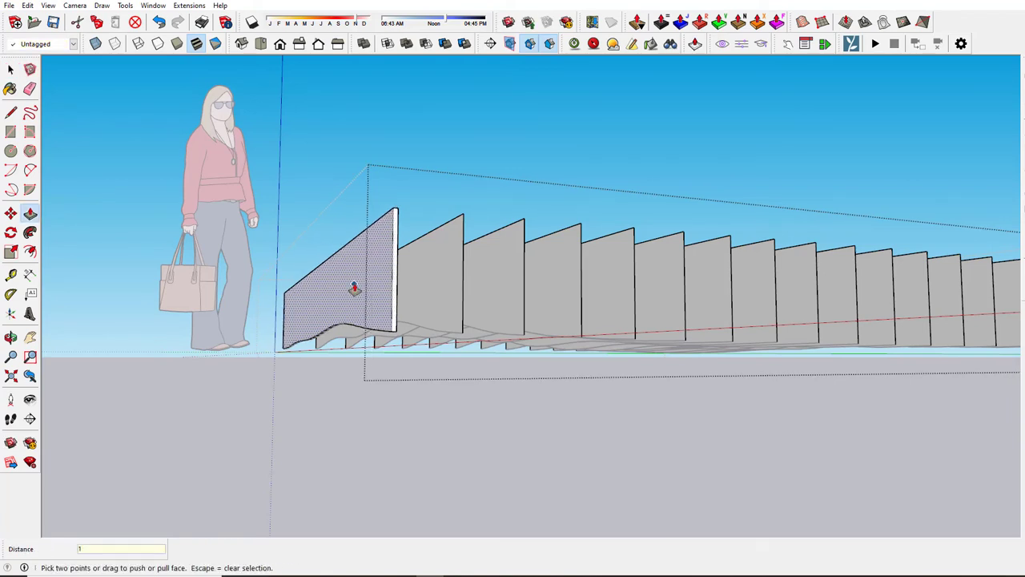
pyautogui.write("'")
pyautogui.press('Return')
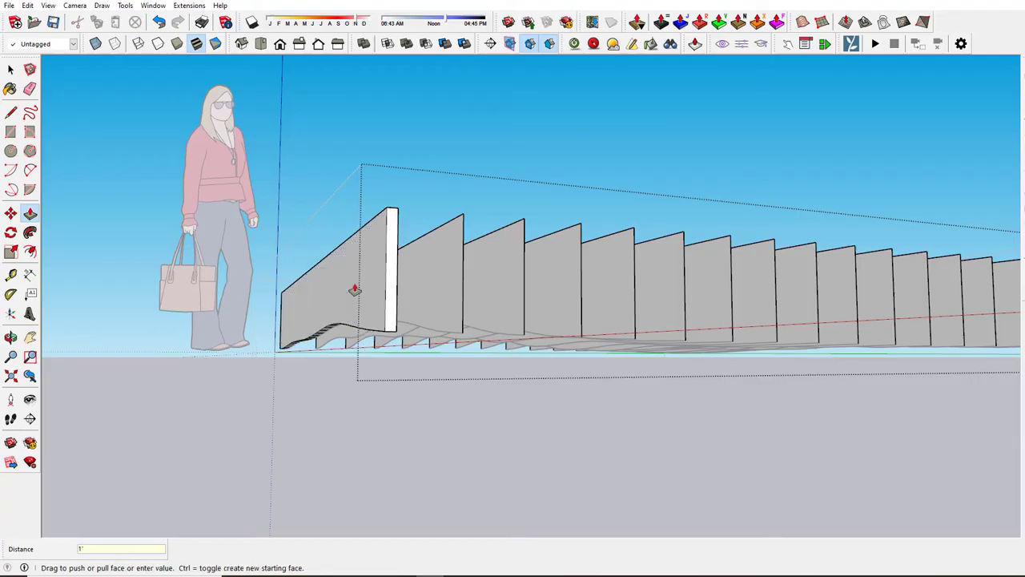
# Step: Give the remaining six fins the same 1' thickness, then orbit under the ceiling
pyautogui.doubleClick(439, 318)
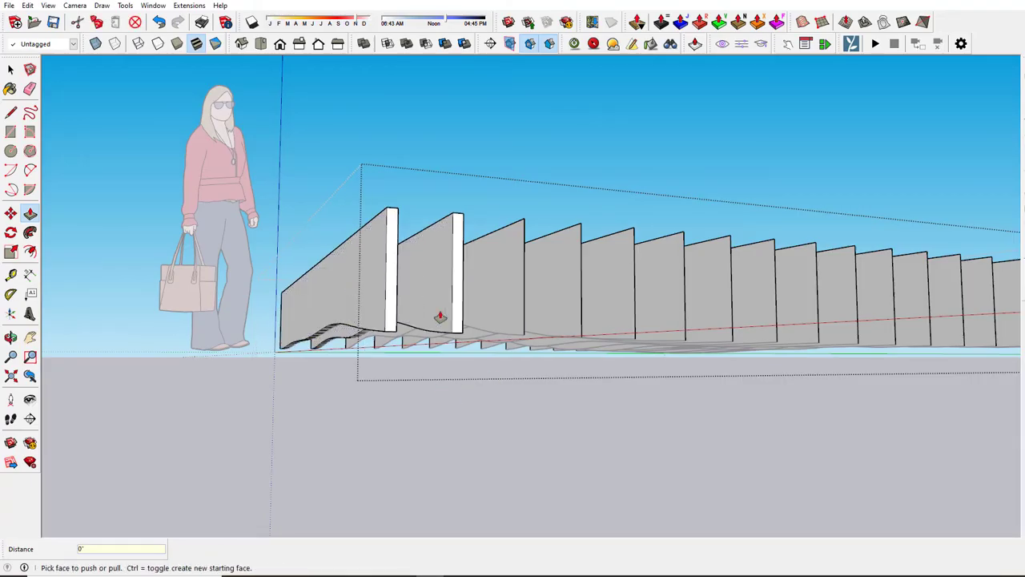
pyautogui.click(480, 301)
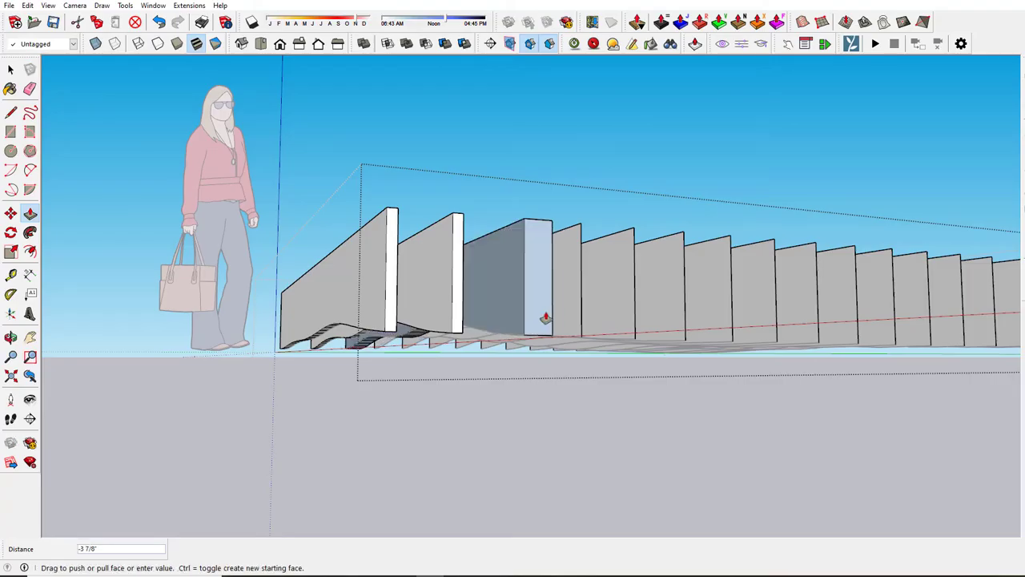
pyautogui.click(546, 317)
pyautogui.click(559, 318)
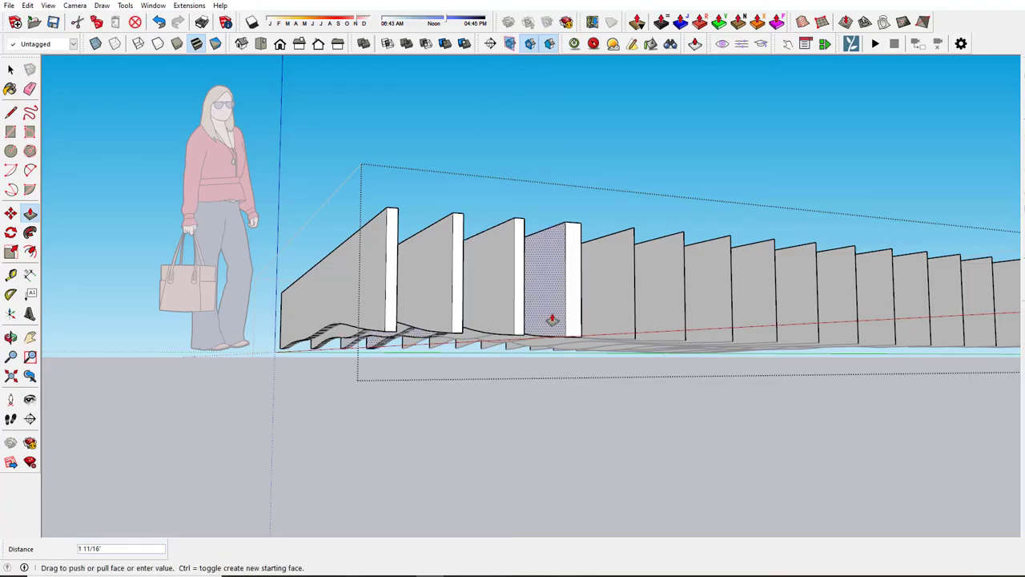
pyautogui.click(552, 320)
pyautogui.doubleClick(633, 308)
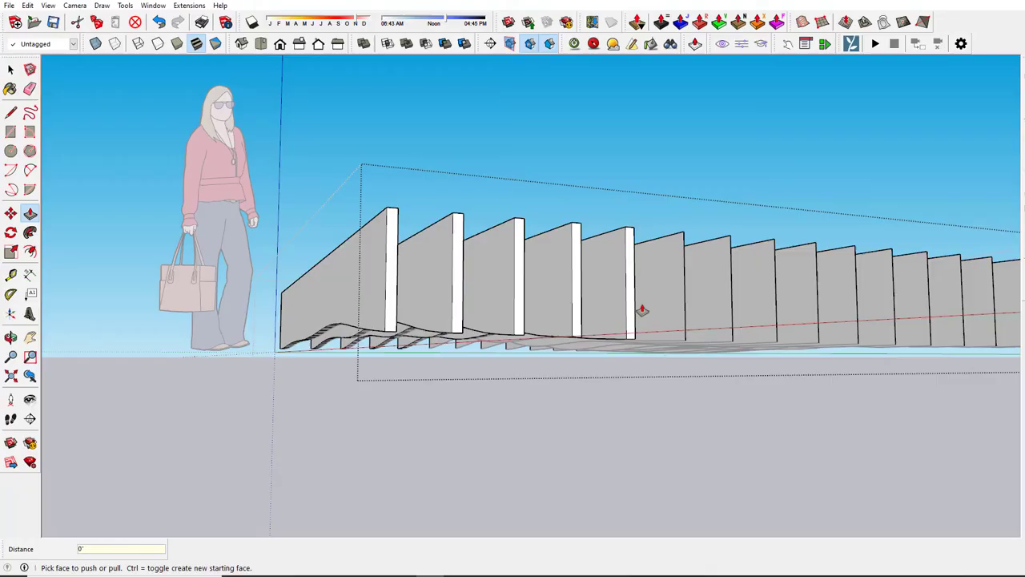
pyautogui.doubleClick(669, 308)
pyautogui.doubleClick(701, 303)
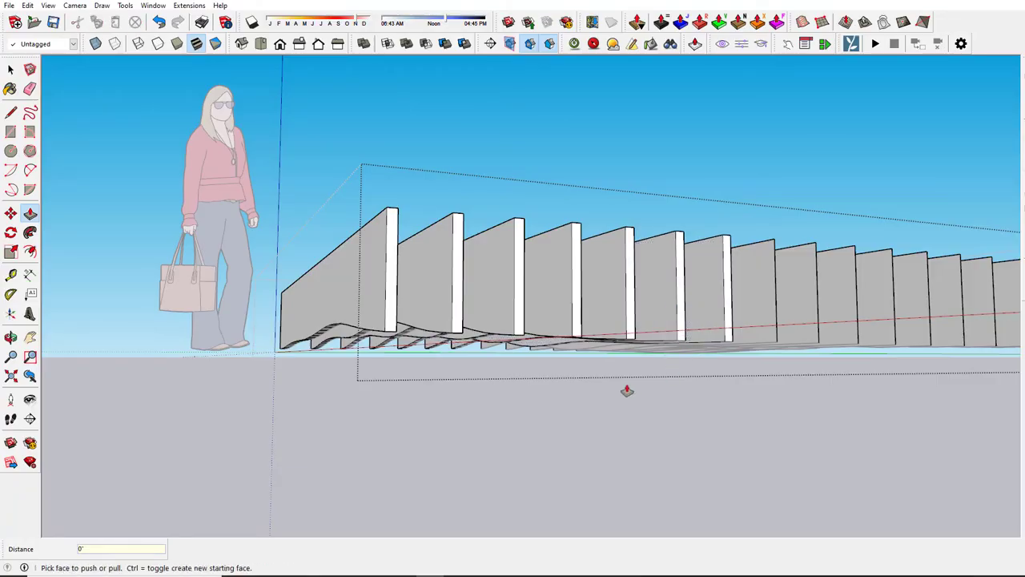
pyautogui.moveTo(627, 390); pyautogui.dragTo(441, 199, button='middle')
pyautogui.moveTo(313, 388); pyautogui.dragTo(483, 425, button='middle')
# Step: Undo the block's last push/pull and weld the edges of the large front slat face
pyautogui.press('p')
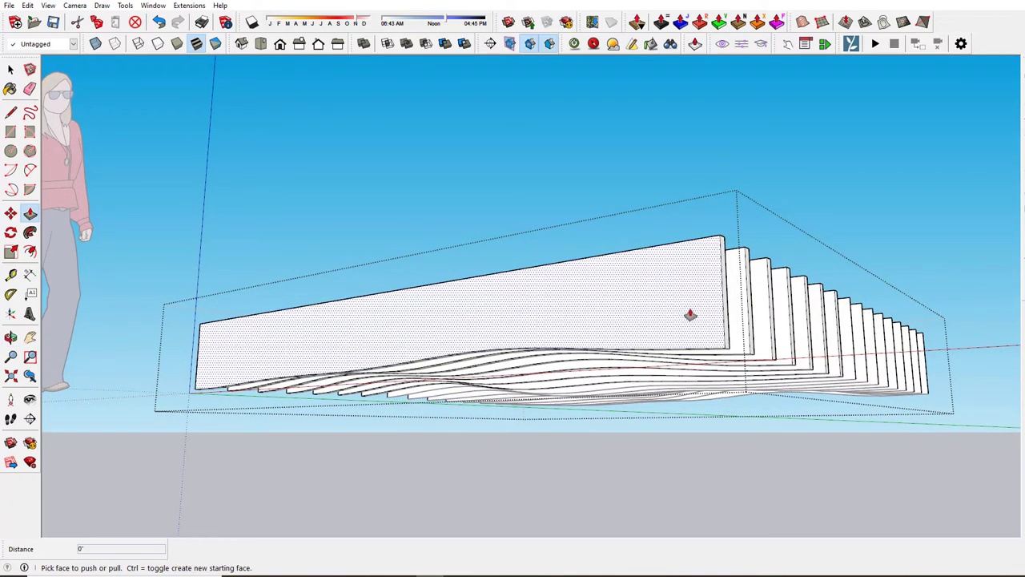
pyautogui.click(159, 23)
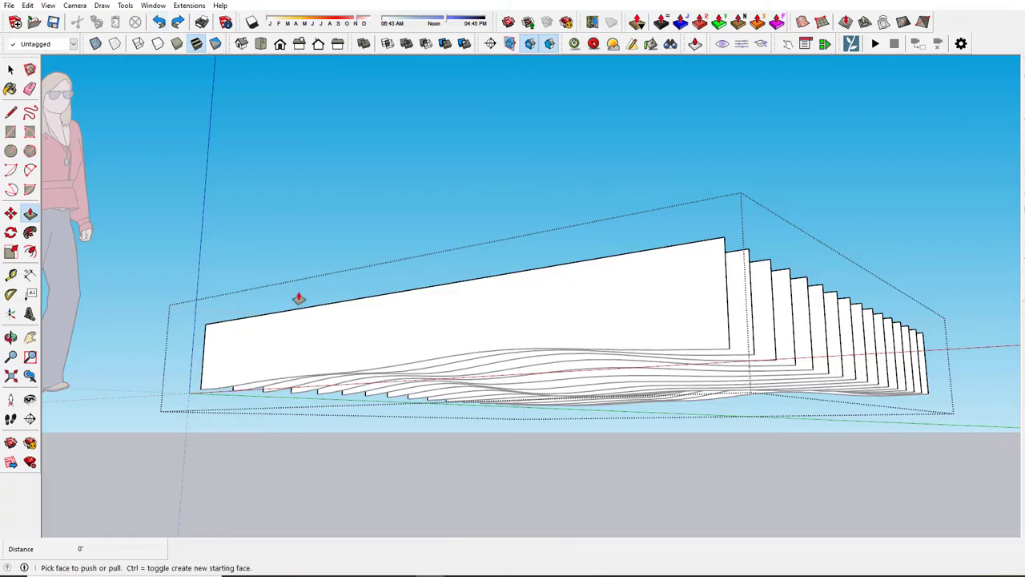
pyautogui.press('space')
pyautogui.click(312, 340)
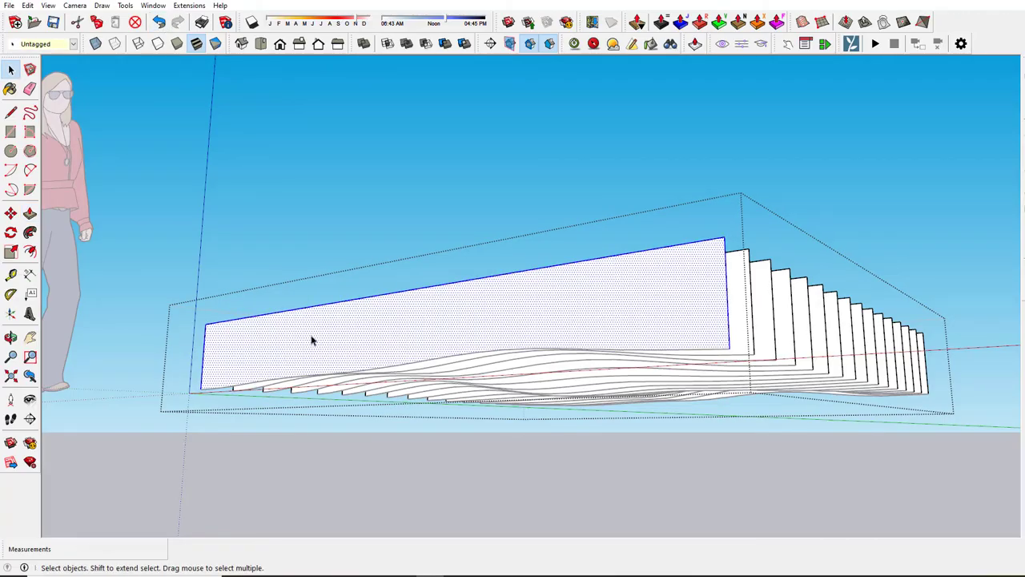
pyautogui.rightClick(313, 340)
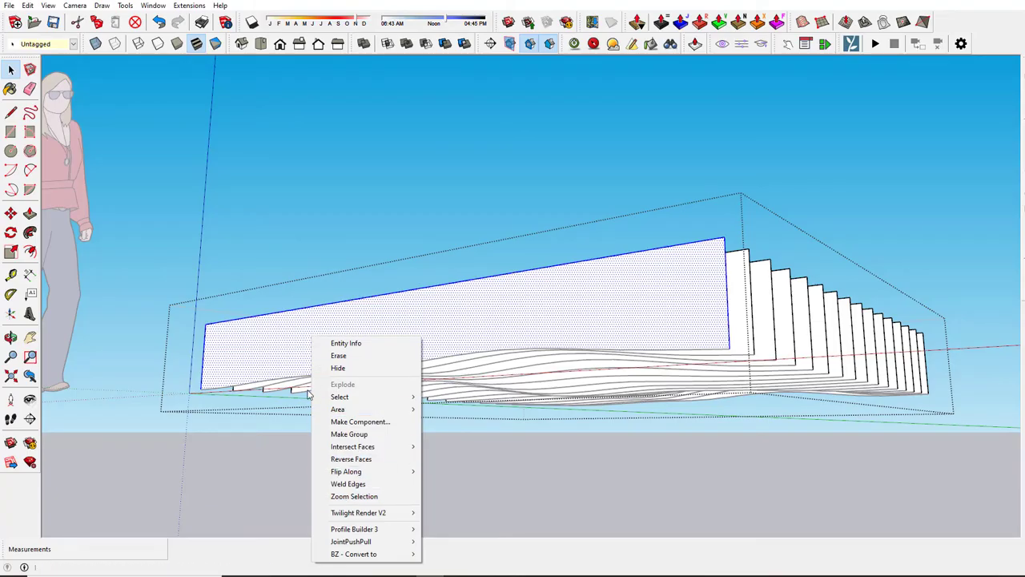
pyautogui.click(350, 484)
pyautogui.moveTo(372, 433); pyautogui.dragTo(335, 361, button='middle')
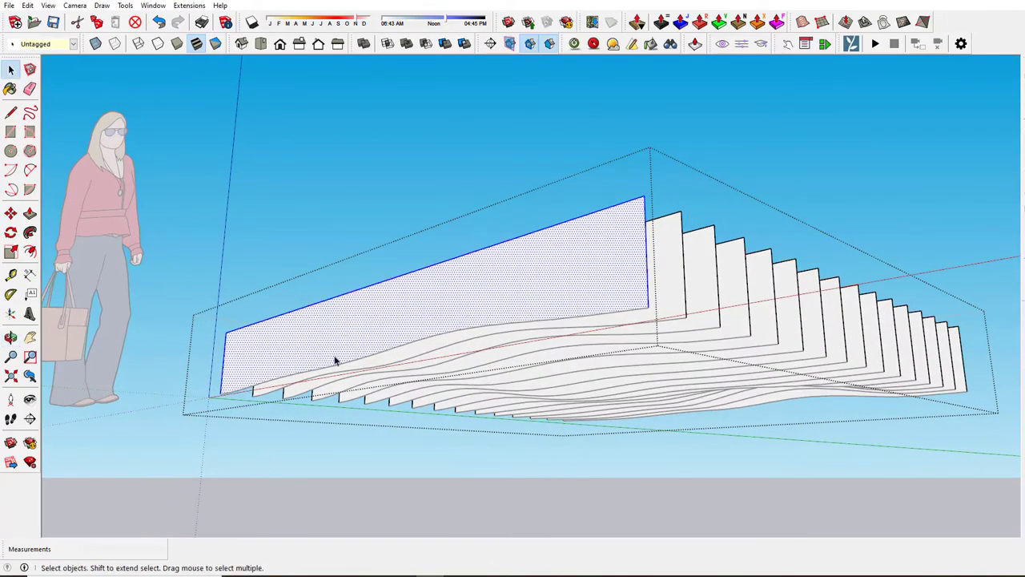
# Step: Push the front slat face outward by 1 to give it thickness
pyautogui.press('p')
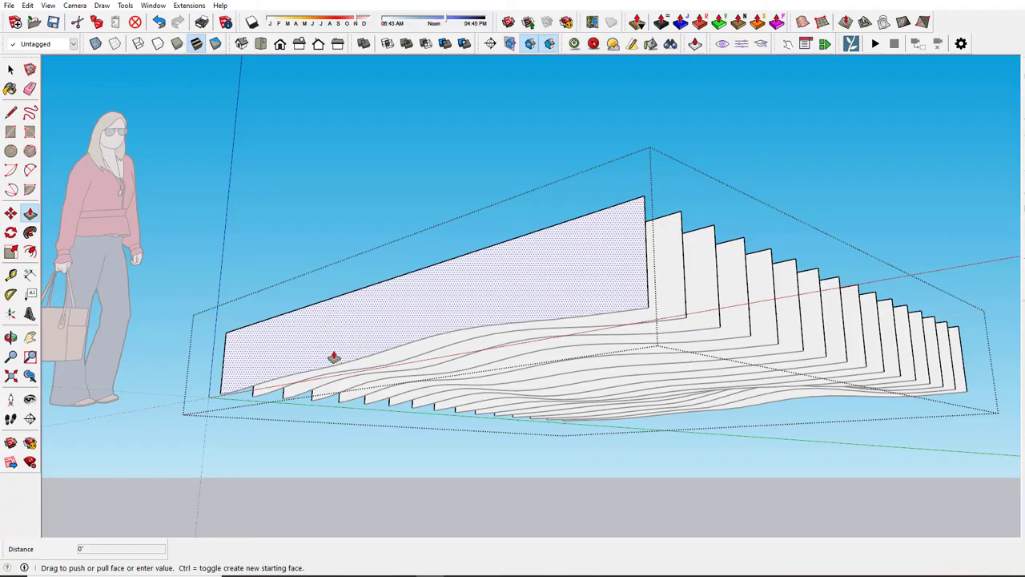
pyautogui.moveTo(334, 357); pyautogui.dragTo(319, 353)
pyautogui.press('Return')
pyautogui.press('space')
pyautogui.scroll(3, 371, 384)
pyautogui.moveTo(371, 384); pyautogui.dragTo(322, 293, button='middle')
pyautogui.moveTo(257, 406); pyautogui.dragTo(257, 380, button='middle')
pyautogui.scroll(-5, 325, 446)
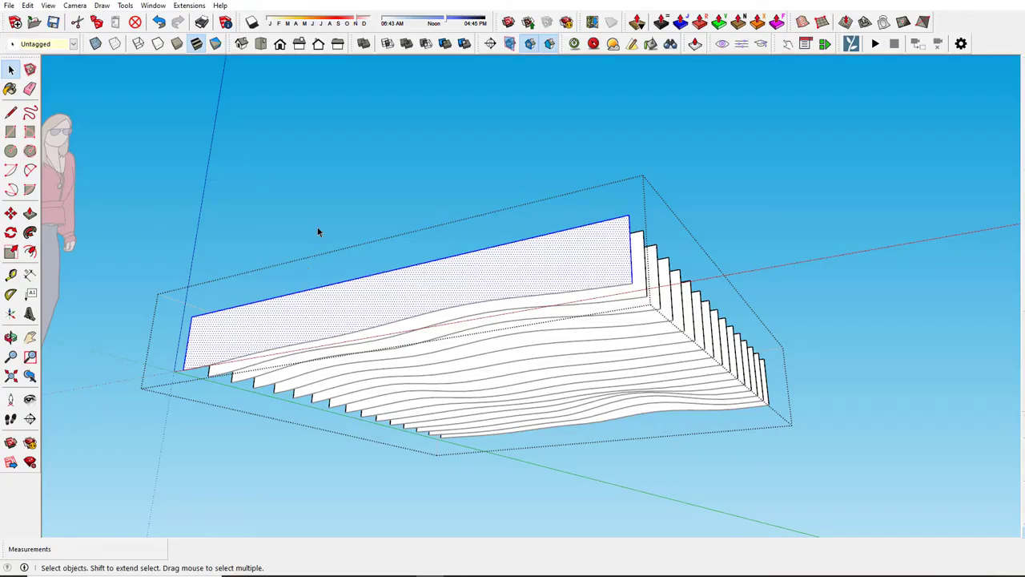
# Step: Undo seven changes back past the erase, group and intersect, then redo one to remove the lower slab
pyautogui.moveTo(318, 233); pyautogui.dragTo(467, 296, button='middle')
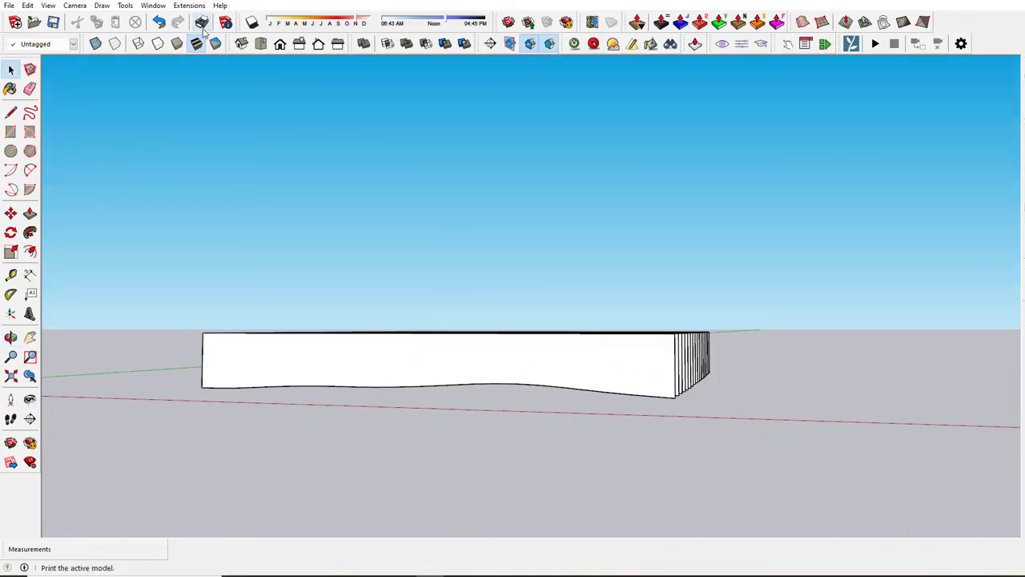
pyautogui.click(159, 21)
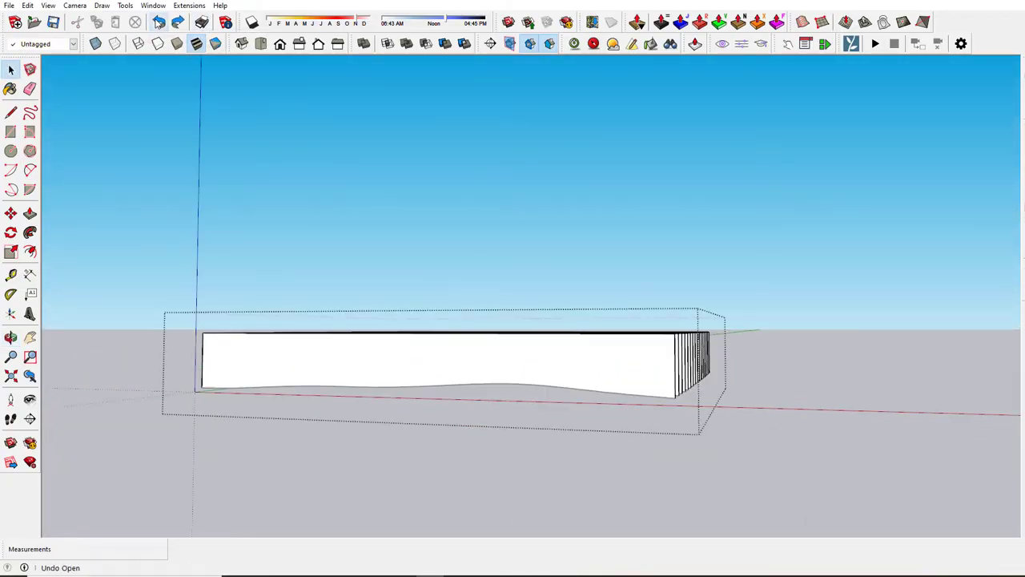
pyautogui.click(159, 22)
pyautogui.click(159, 22)
pyautogui.click(159, 21)
pyautogui.click(158, 22)
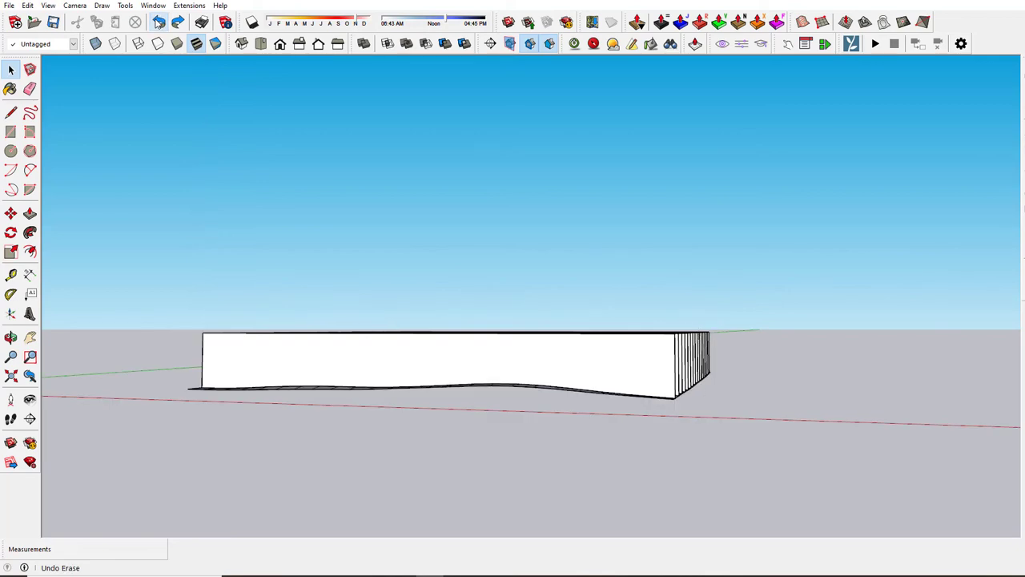
pyautogui.click(158, 22)
pyautogui.click(159, 22)
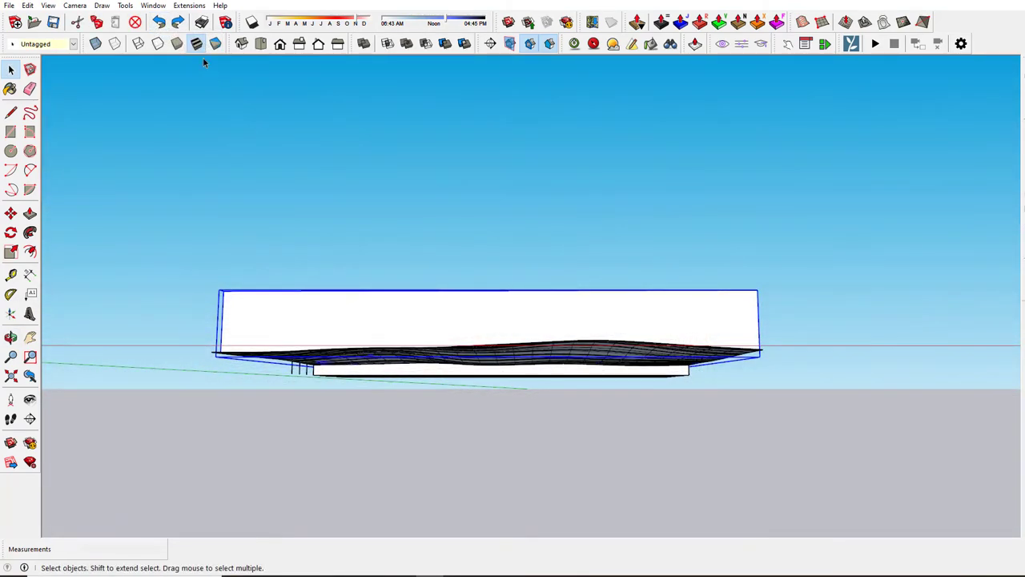
pyautogui.click(177, 21)
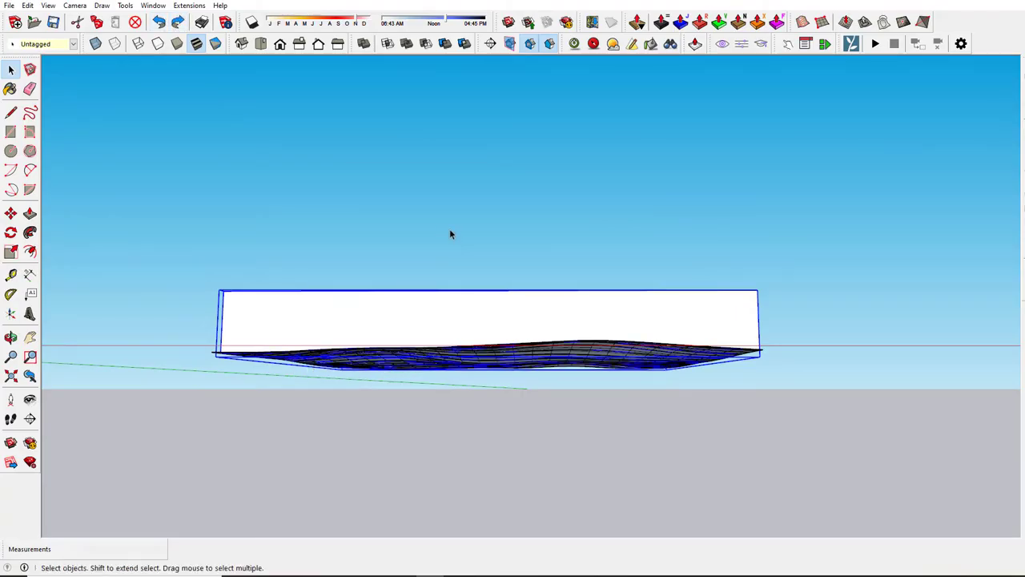
pyautogui.moveTo(450, 229); pyautogui.dragTo(352, 382, button='middle')
# Step: Draw a rectangle face from the block's corner
pyautogui.press('r')
pyautogui.moveTo(348, 320); pyautogui.dragTo(394, 309, button='middle')
pyautogui.click(385, 305)
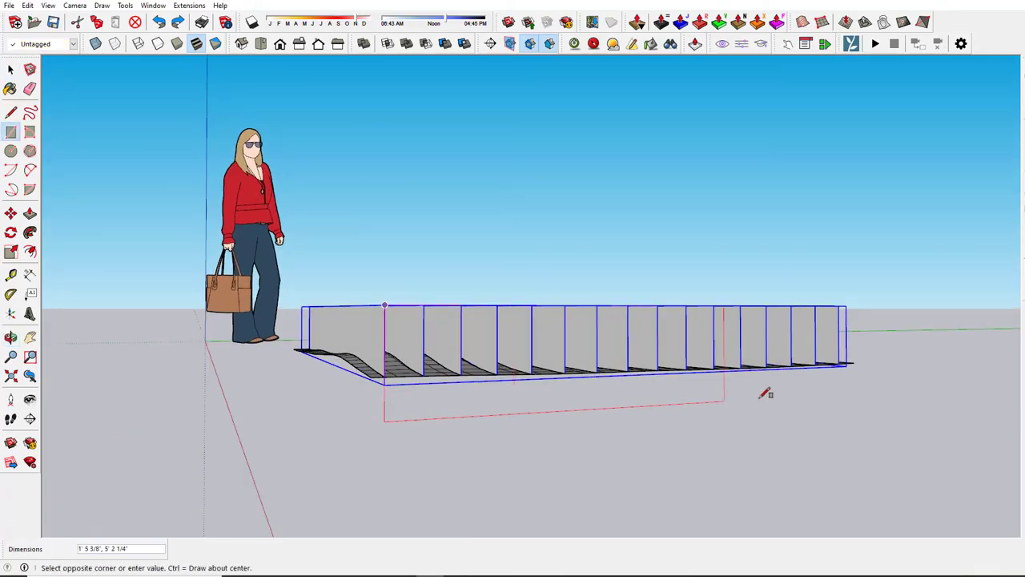
pyautogui.moveTo(767, 389)
pyautogui.mouseDown(button='middle')
pyautogui.moveTo(645, 393)
pyautogui.moveTo(664, 388)
pyautogui.moveTo(629, 409)
pyautogui.mouseUp(button='middle')
pyautogui.click(776, 377)
# Step: Move the block's bottom front edge down into a sloped face
pyautogui.press('space')
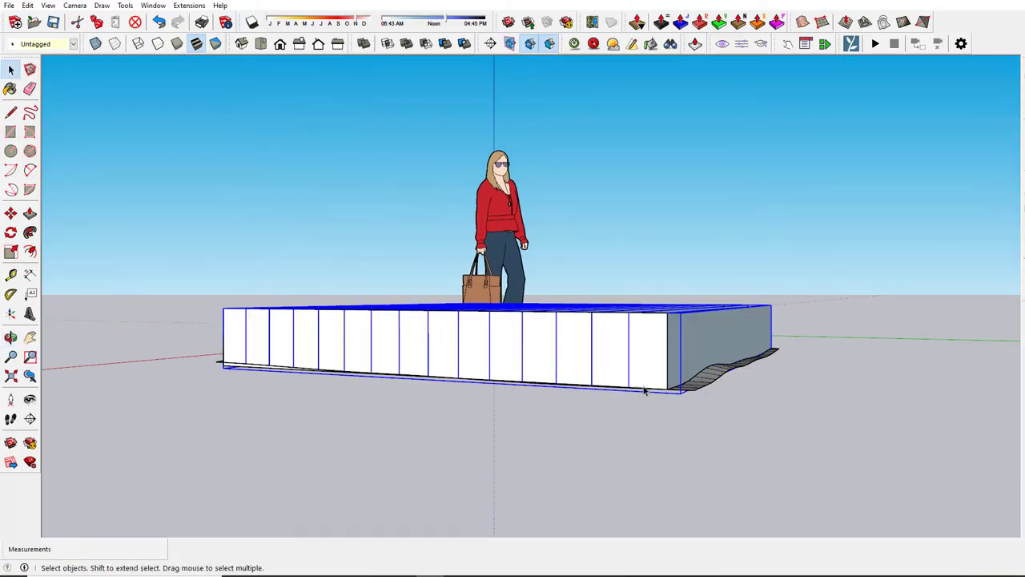
pyautogui.click(643, 390)
pyautogui.click(646, 389)
pyautogui.press('m')
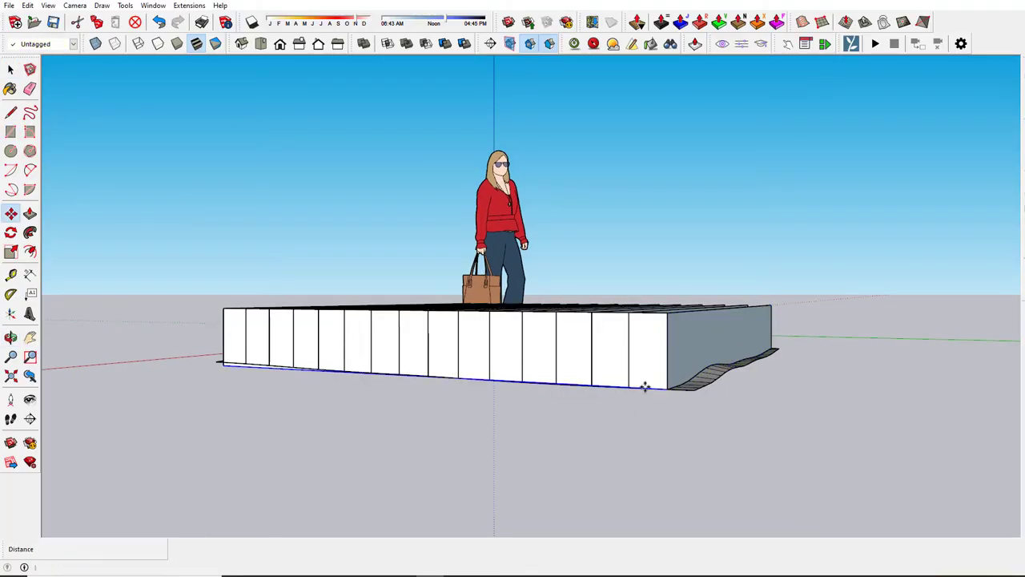
pyautogui.click(646, 390)
pyautogui.moveTo(643, 414); pyautogui.dragTo(444, 360, button='middle')
pyautogui.press('space')
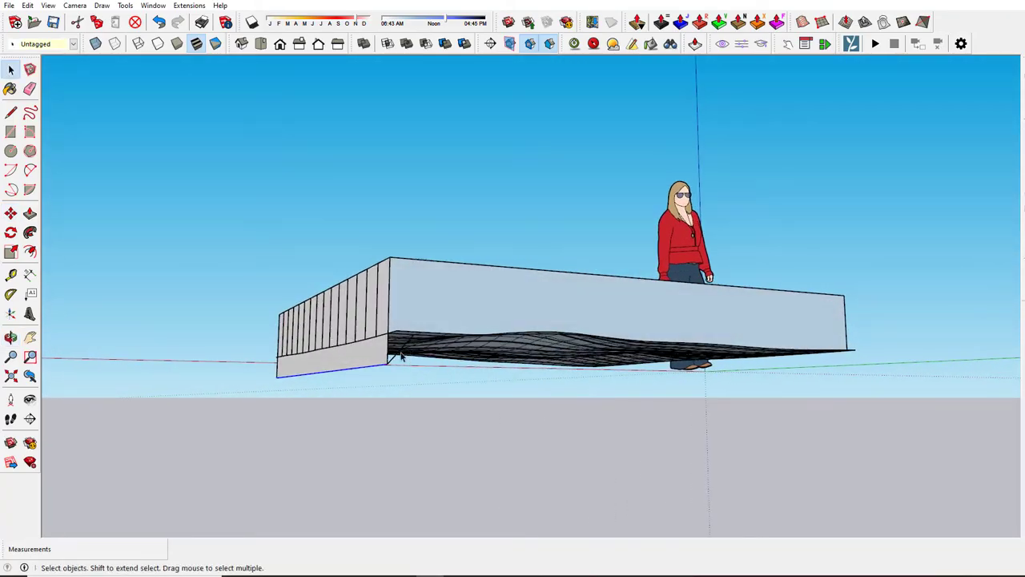
# Step: Review the block from several angles and undo the last change
pyautogui.moveTo(397, 356); pyautogui.dragTo(607, 436, button='middle')
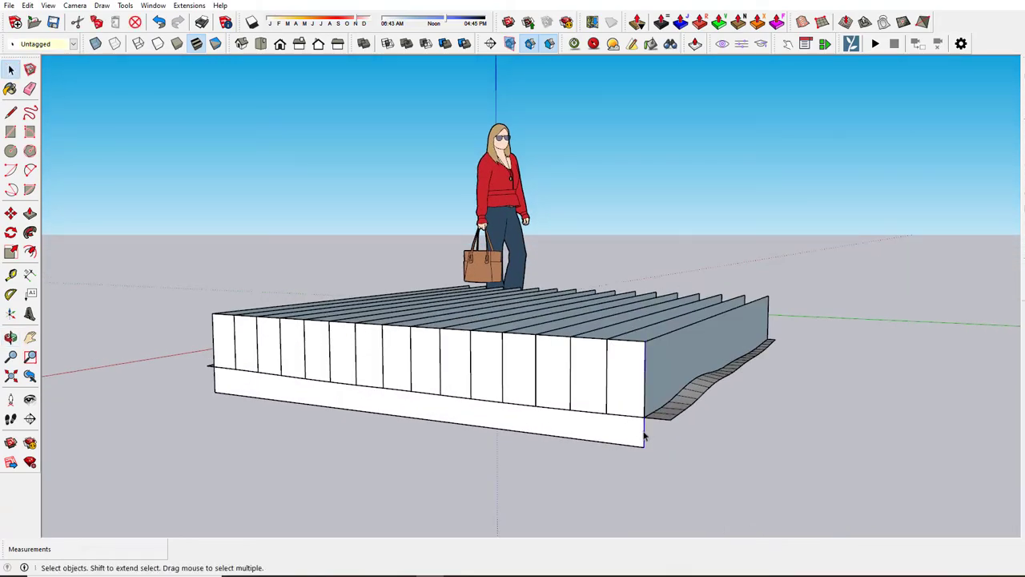
pyautogui.press('m')
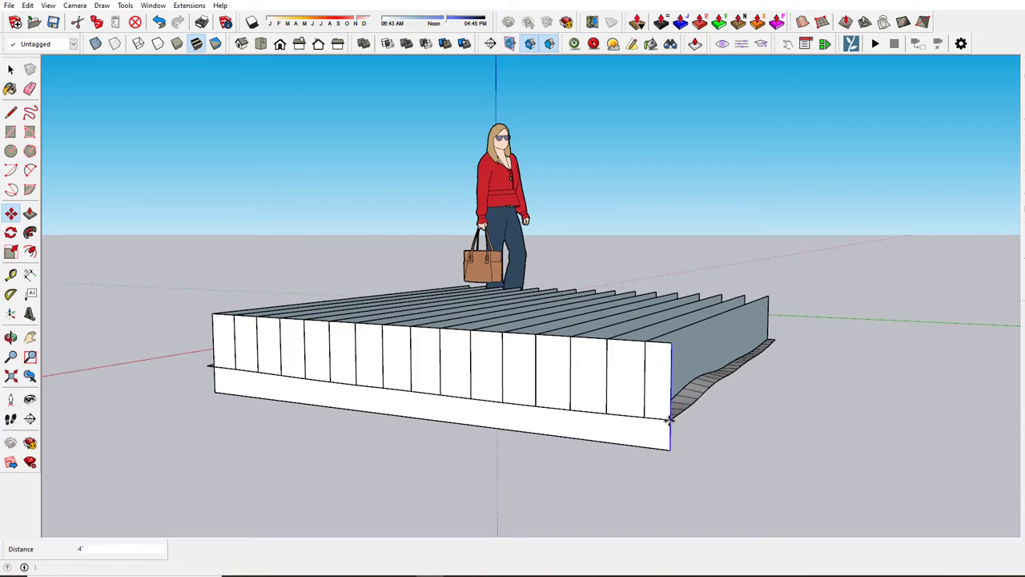
pyautogui.moveTo(664, 420); pyautogui.dragTo(387, 440, button='middle')
pyautogui.press('space')
pyautogui.hotkey('ctrl', 'z')
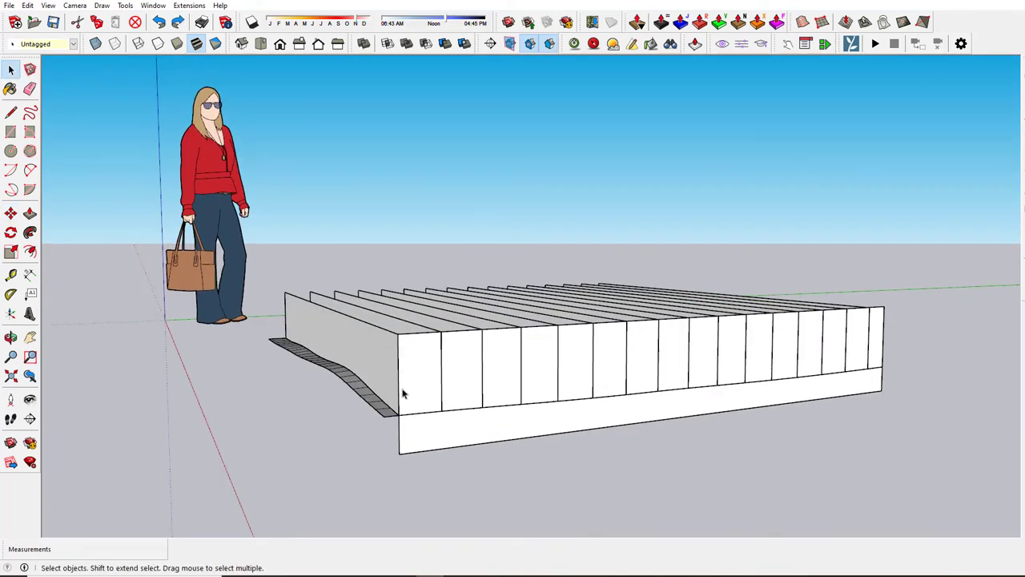
pyautogui.press('m')
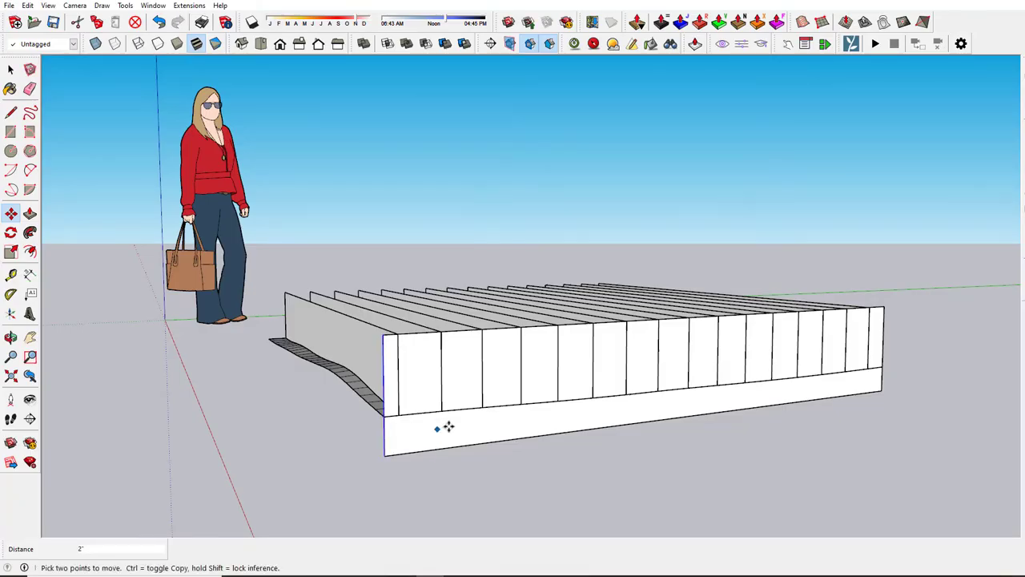
pyautogui.moveTo(445, 426); pyautogui.dragTo(742, 466, button='middle')
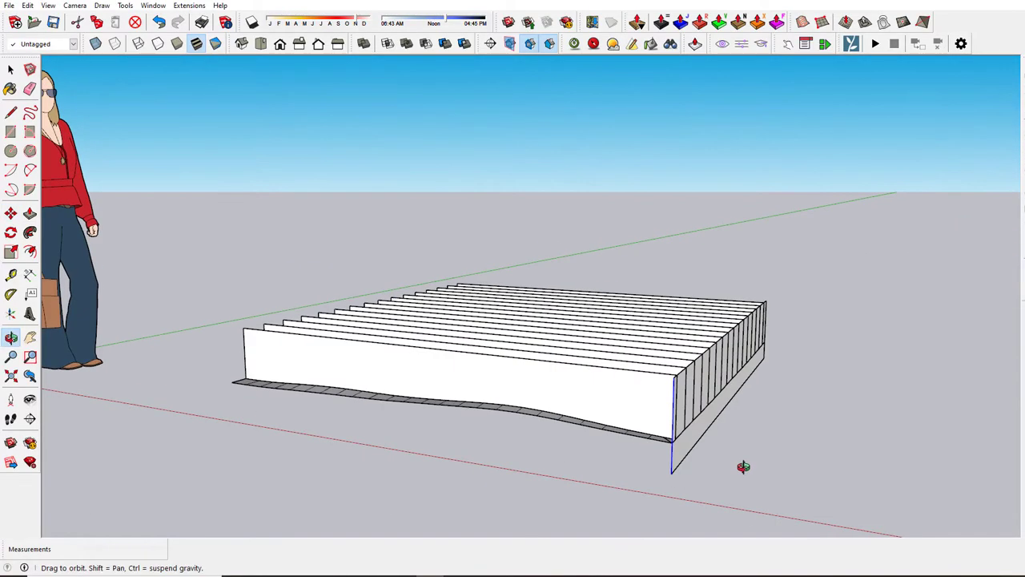
# Step: Hide the slatted block group to reveal the wavy surface
pyautogui.click(609, 379)
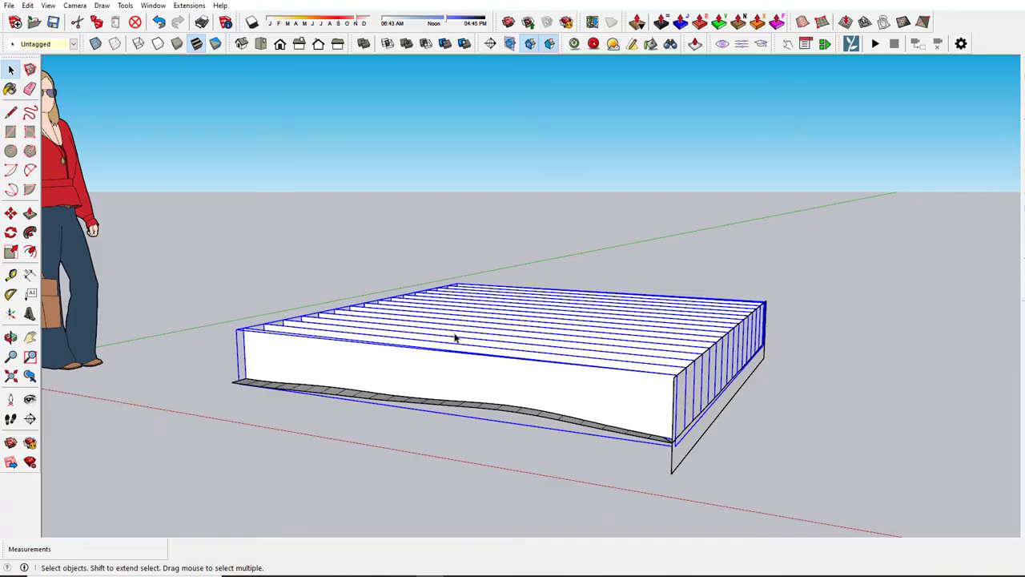
pyautogui.rightClick(455, 367)
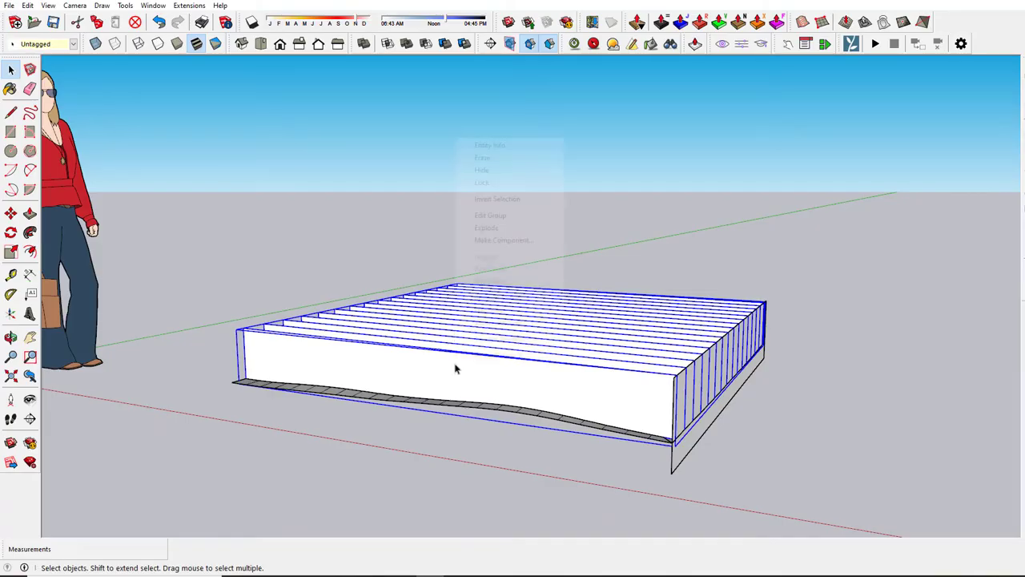
pyautogui.click(482, 172)
pyautogui.moveTo(740, 470); pyautogui.dragTo(304, 363, button='middle')
# Step: Copy the end panel 6 along the red axis and array it into 15 copies
pyautogui.press('m')
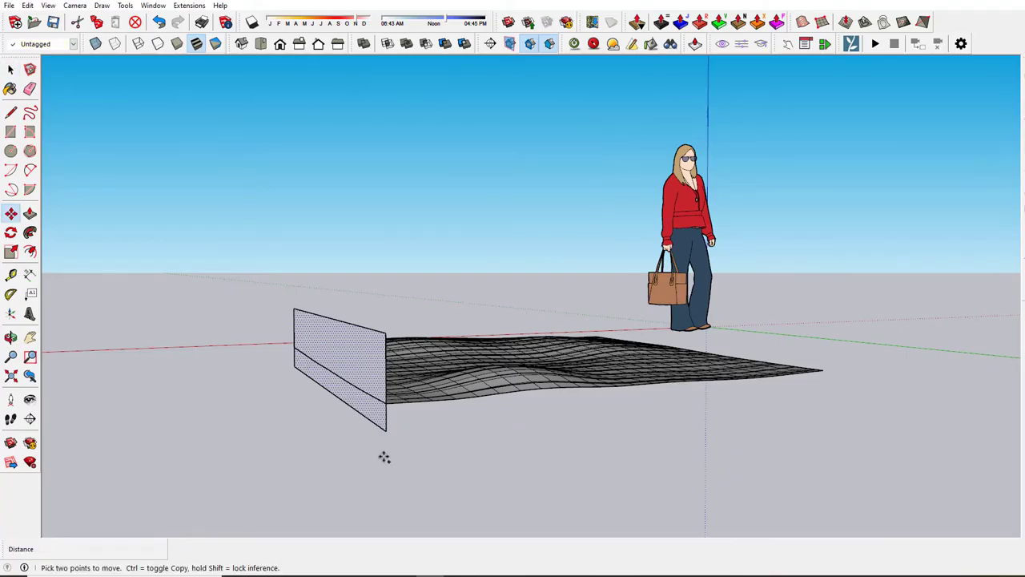
pyautogui.press('ctrl')
pyautogui.click(388, 446)
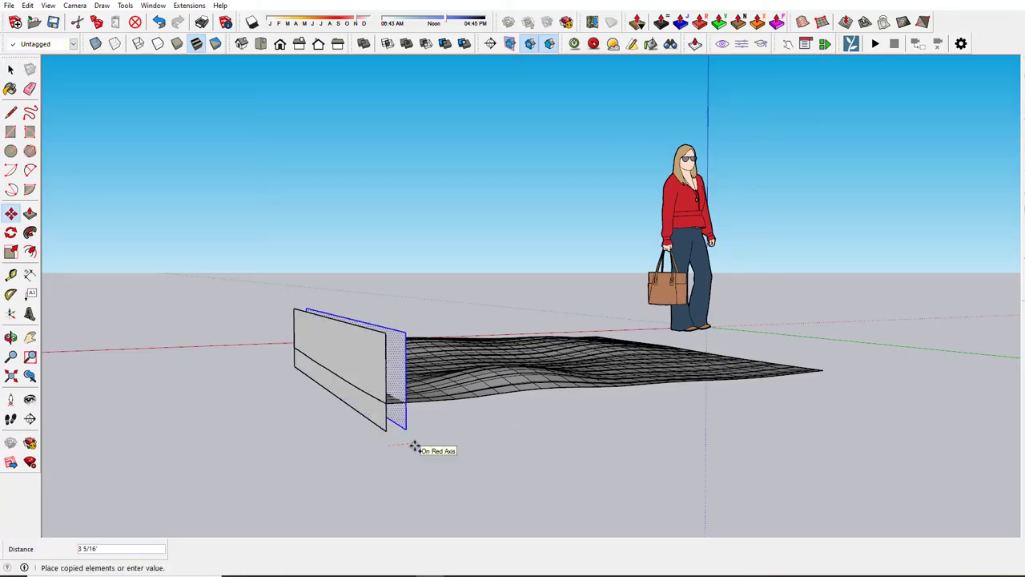
pyautogui.press('Return')
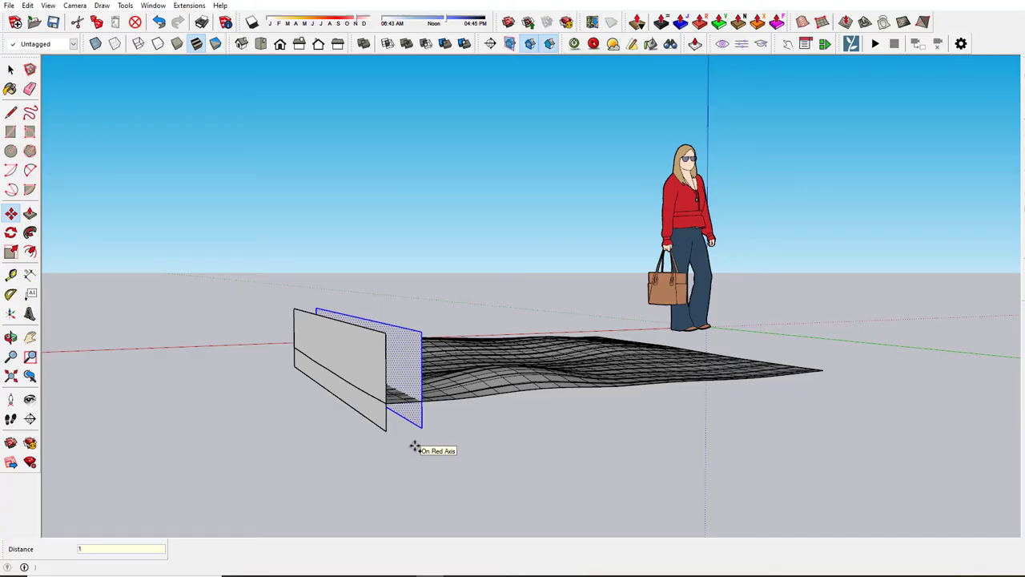
pyautogui.write('15x')
pyautogui.press('Return')
pyautogui.press('space')
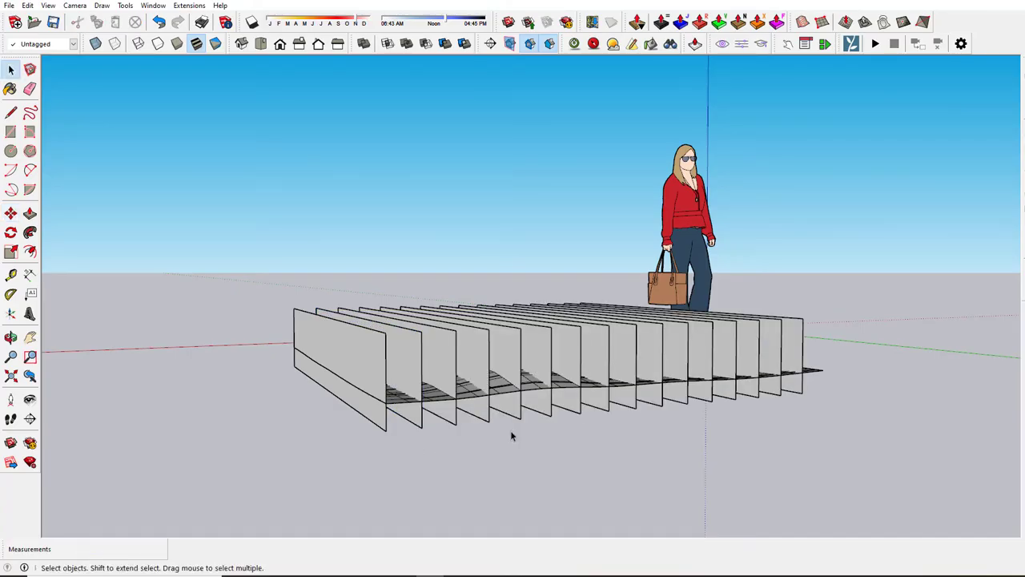
pyautogui.moveTo(512, 435); pyautogui.dragTo(877, 348, button='middle')
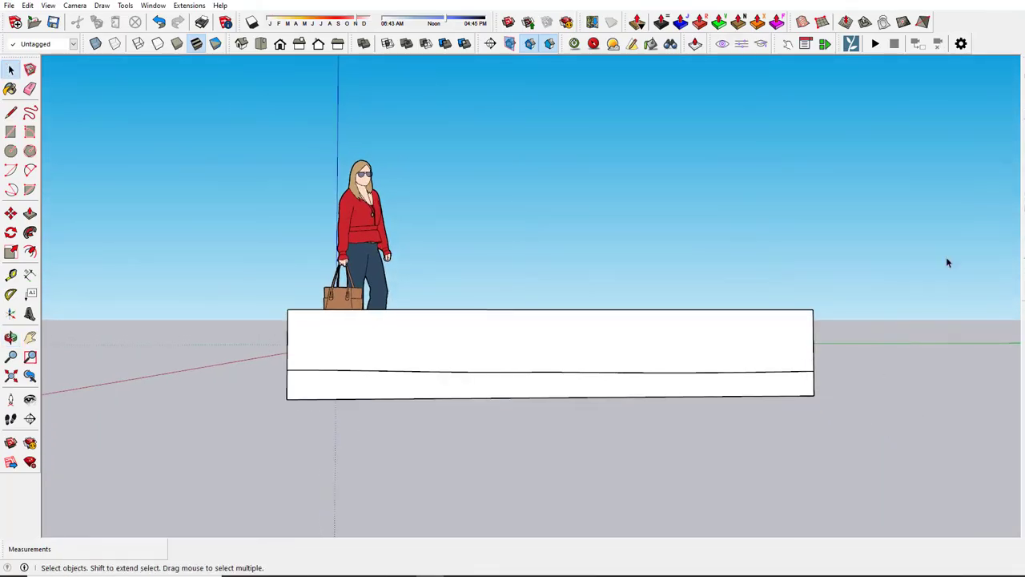
# Step: Select the panel array and intersect its faces with the model
pyautogui.moveTo(383, 330); pyautogui.dragTo(383, 332)
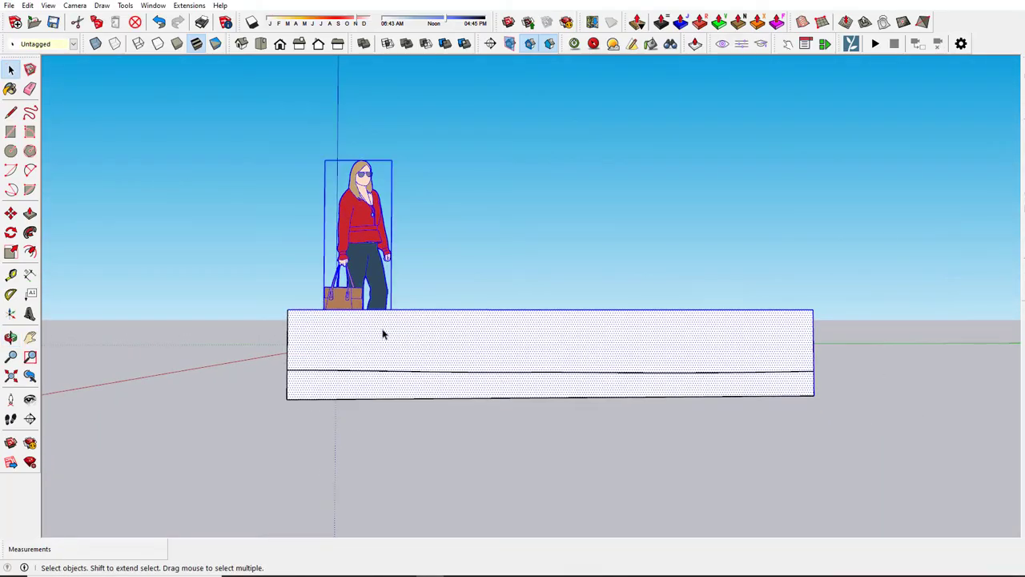
pyautogui.moveTo(524, 309); pyautogui.dragTo(824, 287, button='middle')
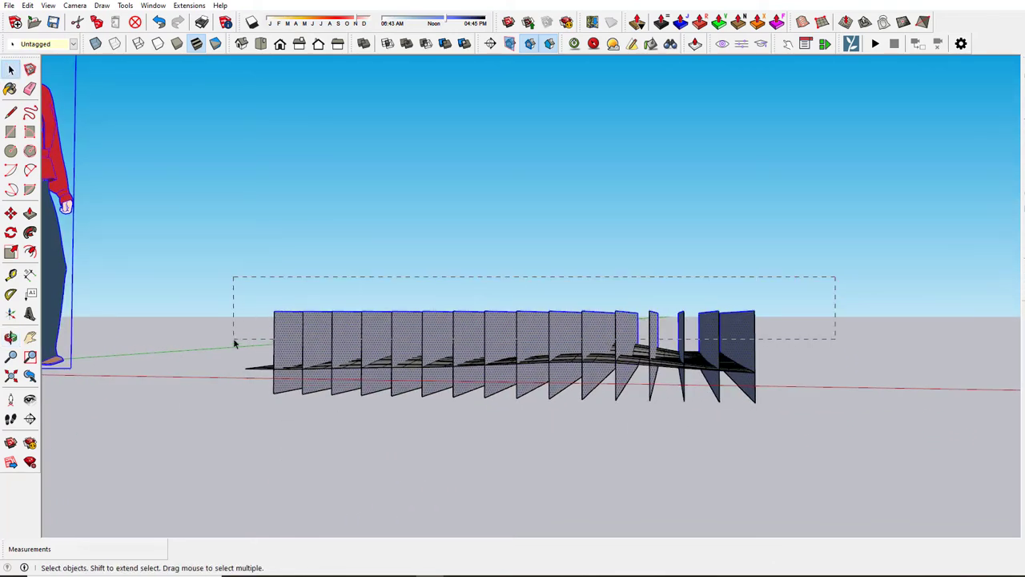
pyautogui.moveTo(233, 338); pyautogui.dragTo(234, 339)
pyautogui.rightClick(348, 332)
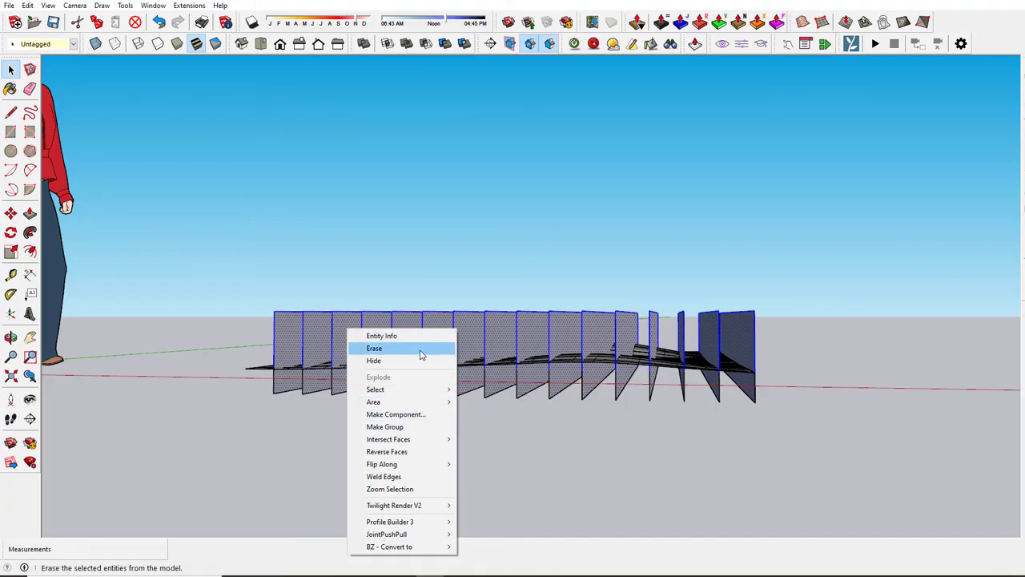
pyautogui.moveTo(417, 443)
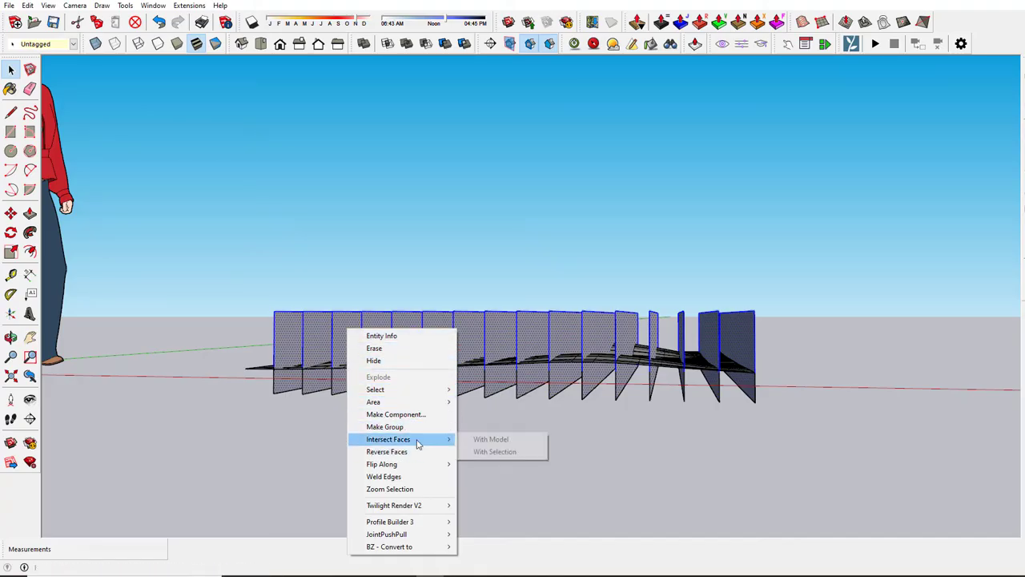
pyautogui.click(476, 440)
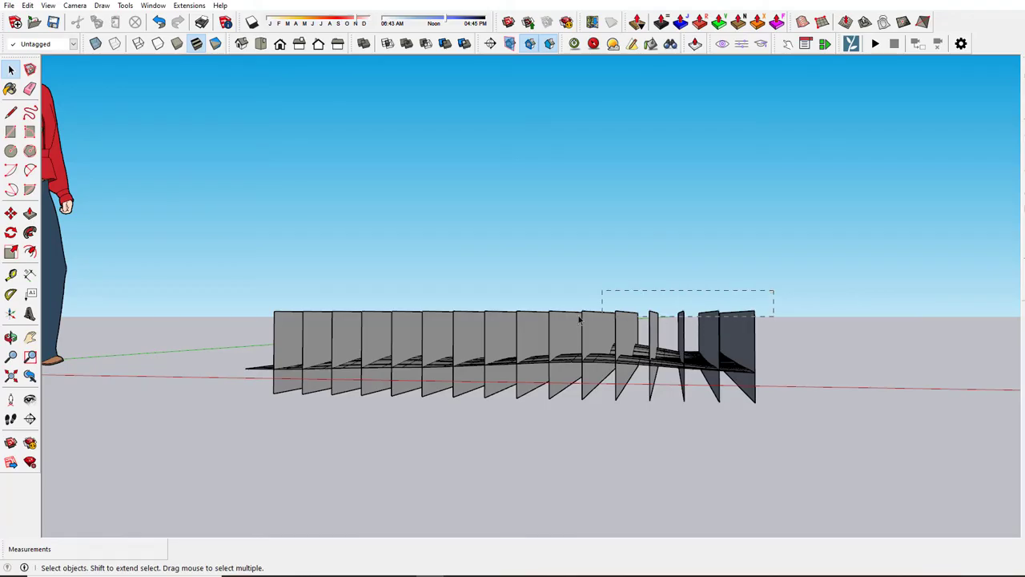
# Step: Group and erase the slat panels, then window-select the roof and delete it
pyautogui.moveTo(237, 337); pyautogui.dragTo(239, 336)
pyautogui.rightClick(296, 324)
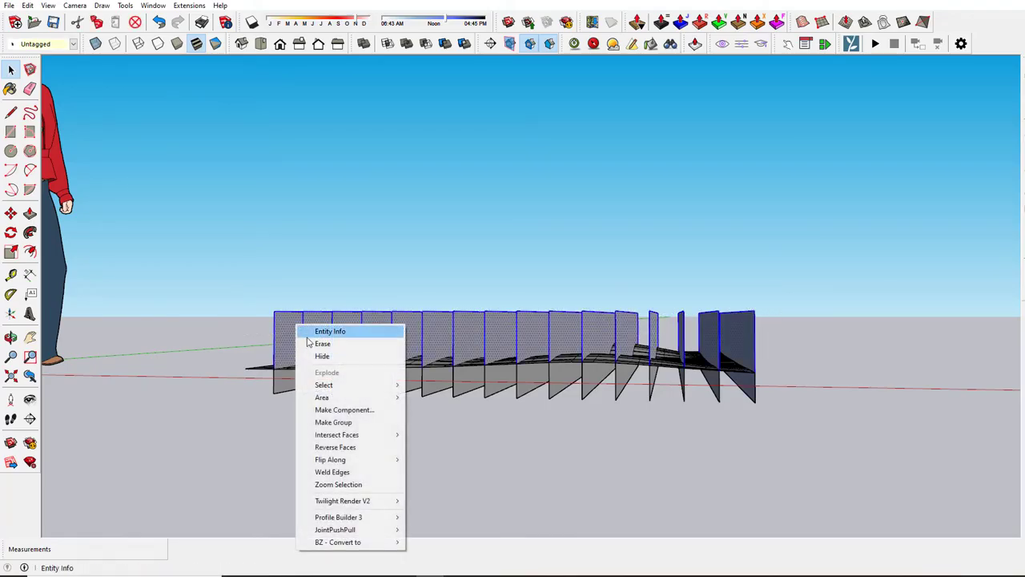
pyautogui.click(352, 422)
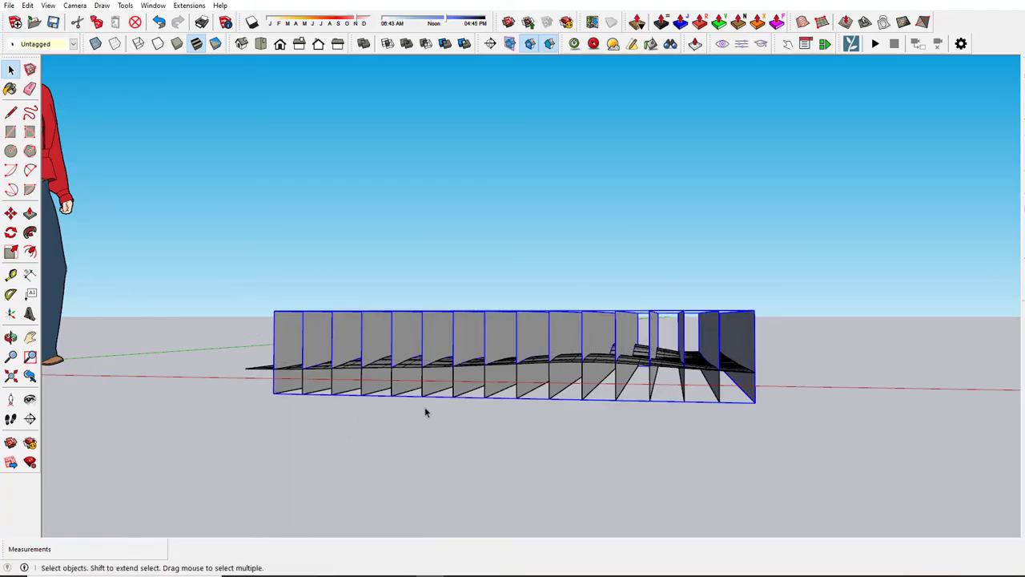
pyautogui.rightClick(533, 332)
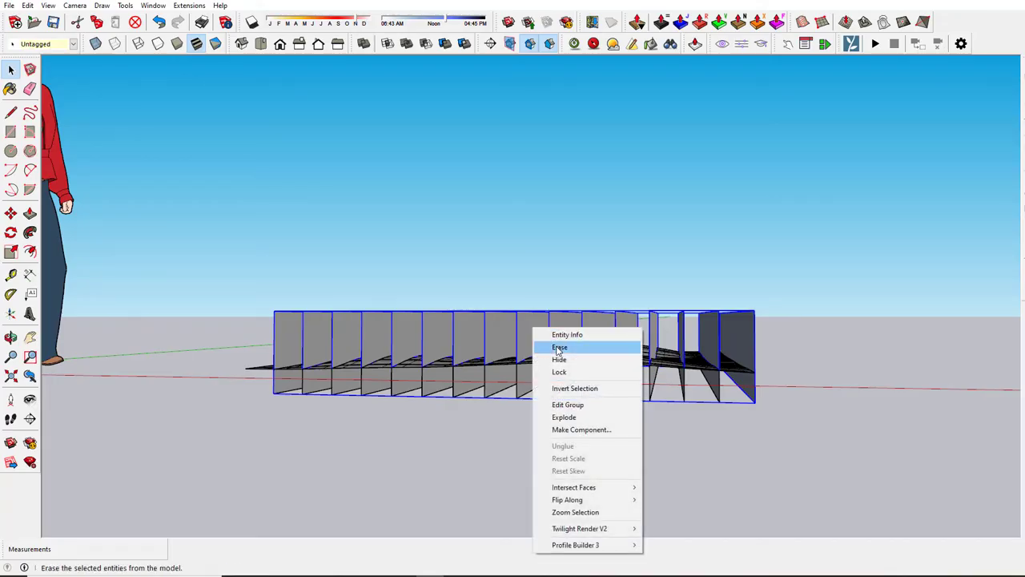
pyautogui.click(553, 345)
pyautogui.scroll(-2, 392, 354)
pyautogui.moveTo(292, 300); pyautogui.dragTo(865, 478)
pyautogui.press('Delete')
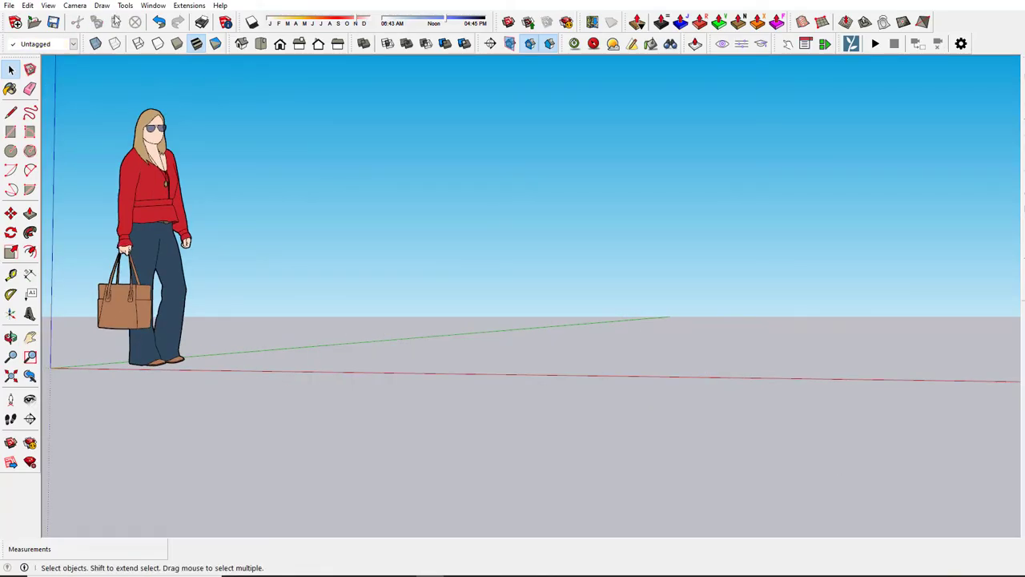
# Step: Unhide all hidden geometry and open the restored roof group for editing
pyautogui.click(27, 6)
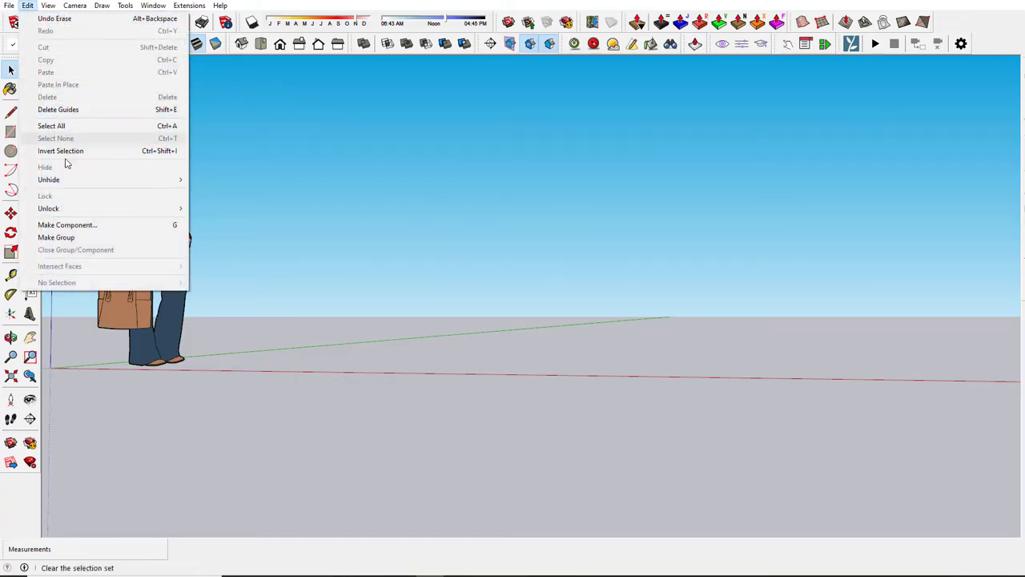
pyautogui.moveTo(66, 179)
pyautogui.click(210, 205)
pyautogui.moveTo(624, 382); pyautogui.dragTo(676, 378, button='middle')
pyautogui.click(676, 374)
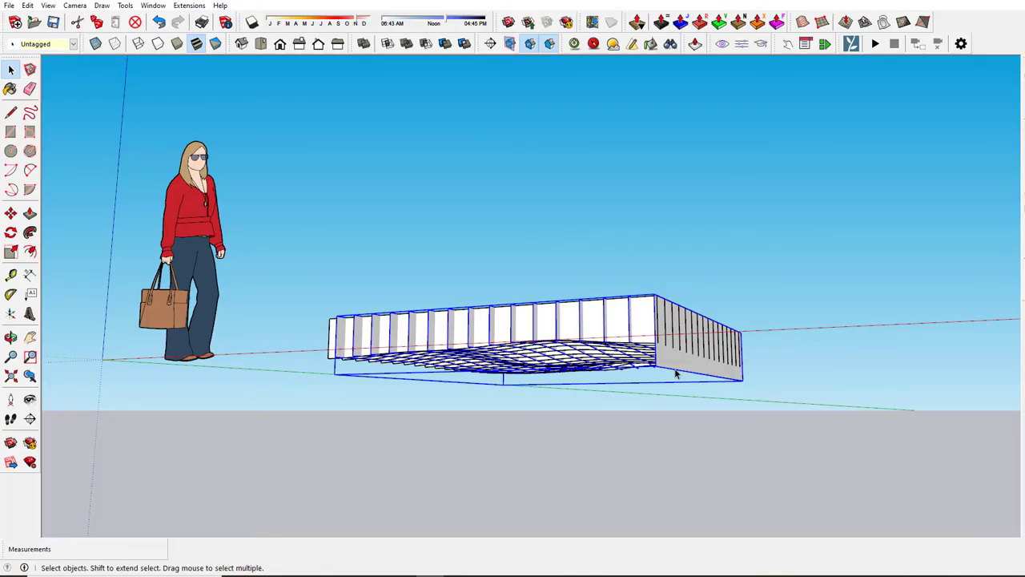
pyautogui.doubleClick(676, 373)
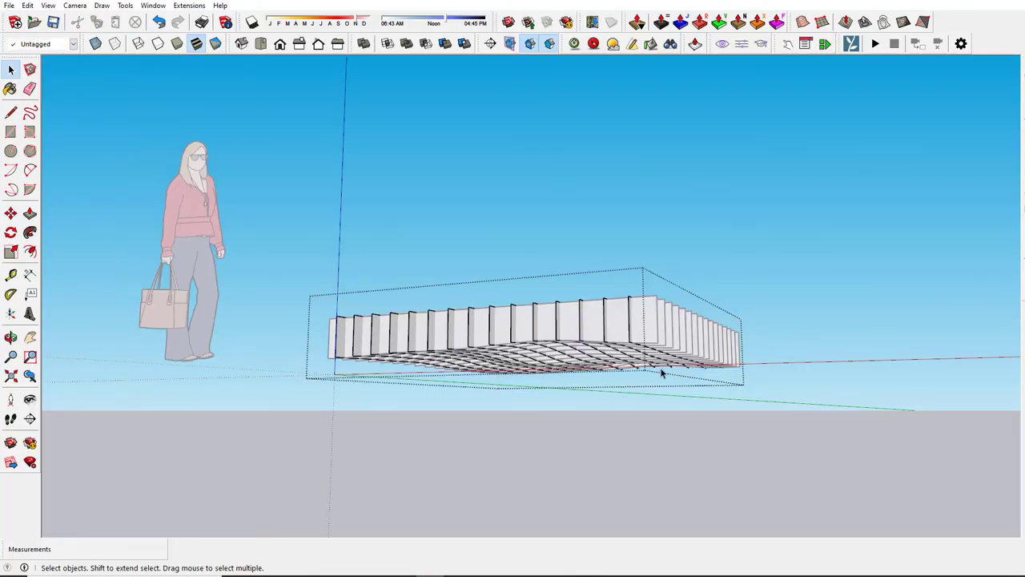
pyautogui.moveTo(641, 416)
pyautogui.mouseDown(button='middle')
pyautogui.moveTo(636, 427)
pyautogui.moveTo(525, 256)
pyautogui.moveTo(728, 382)
pyautogui.moveTo(584, 428)
pyautogui.moveTo(563, 456)
pyautogui.moveTo(494, 347)
pyautogui.moveTo(620, 341)
pyautogui.moveTo(637, 424)
pyautogui.mouseUp(button='middle')
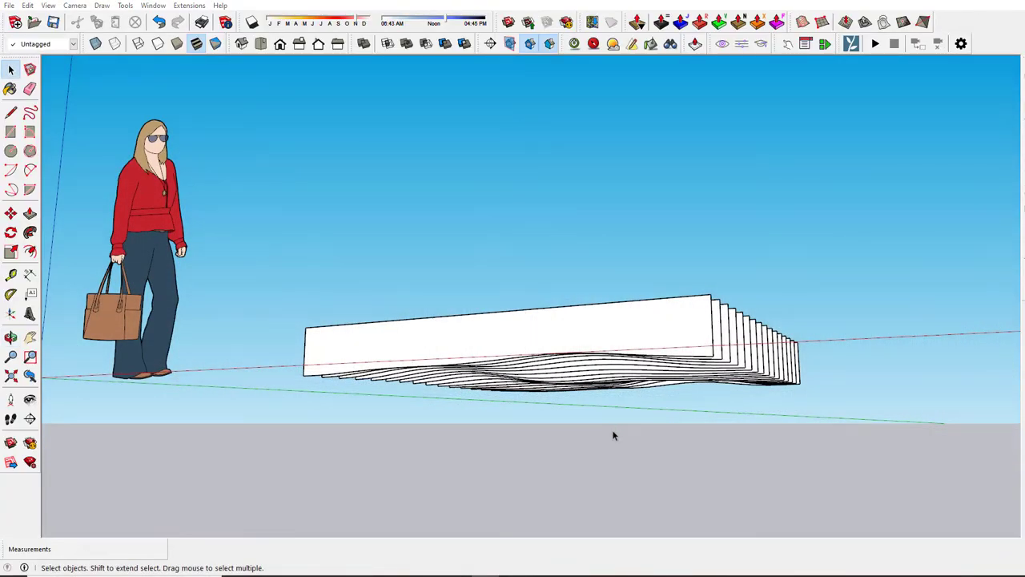
# Step: Scale the roof grid downward by a vertical factor of 2
pyautogui.click(544, 360)
pyautogui.moveTo(570, 386); pyautogui.dragTo(729, 410, button='middle')
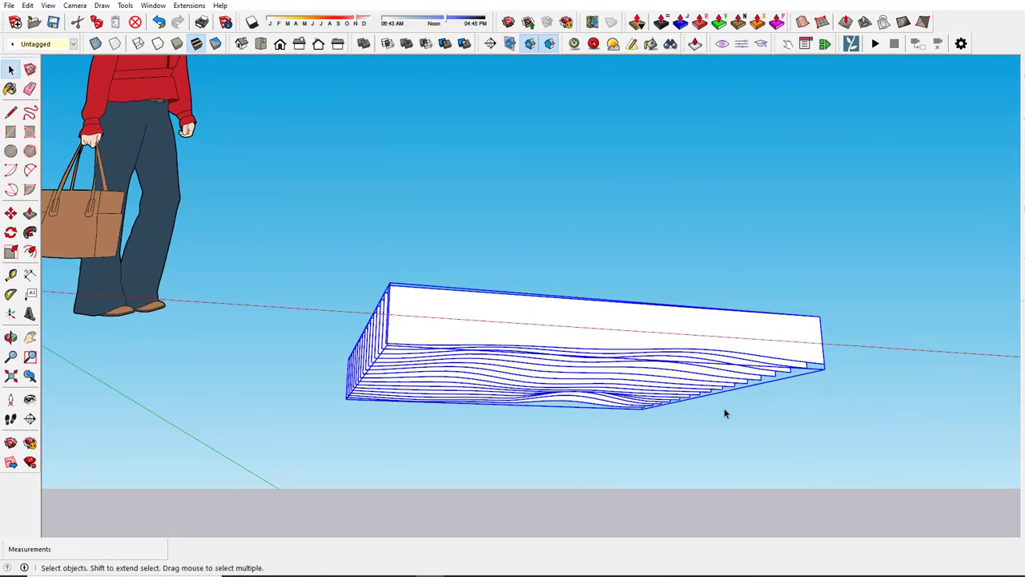
pyautogui.press('s')
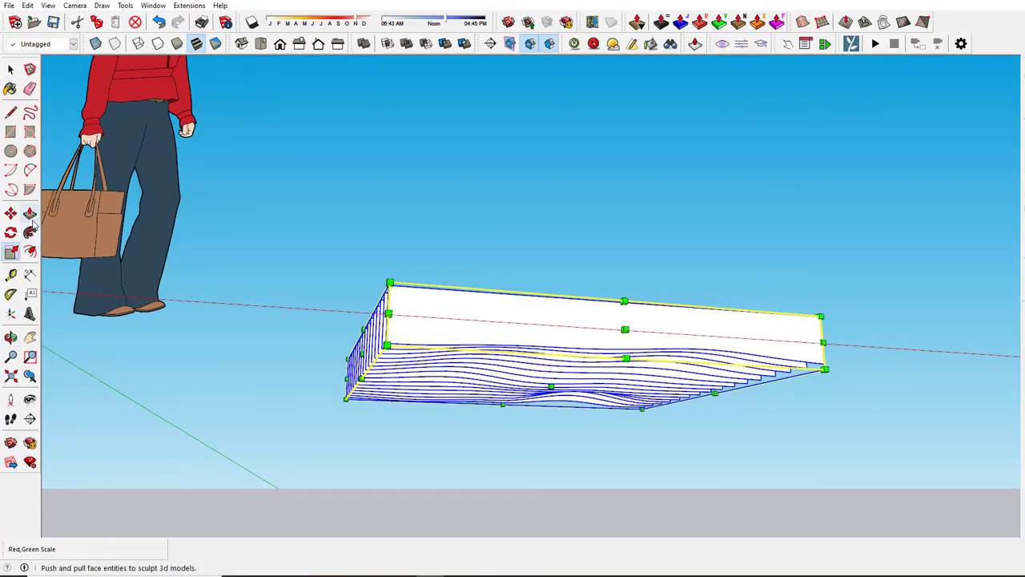
pyautogui.moveTo(550, 383); pyautogui.dragTo(552, 354)
pyautogui.moveTo(552, 355); pyautogui.dragTo(496, 392, button='middle')
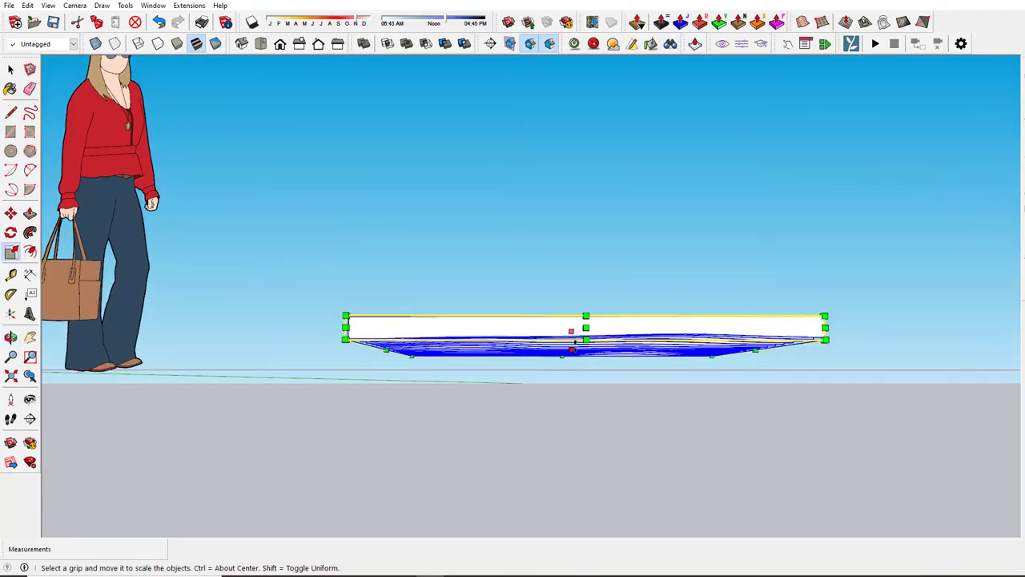
pyautogui.moveTo(571, 344); pyautogui.dragTo(571, 366)
pyautogui.write('2')
pyautogui.press('Return')
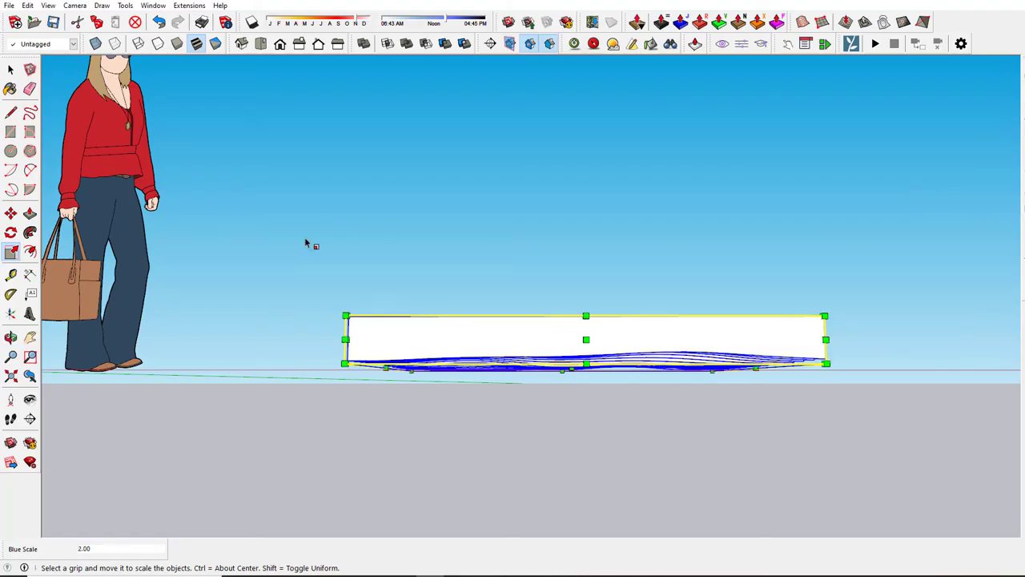
pyautogui.click(158, 21)
pyautogui.click(158, 22)
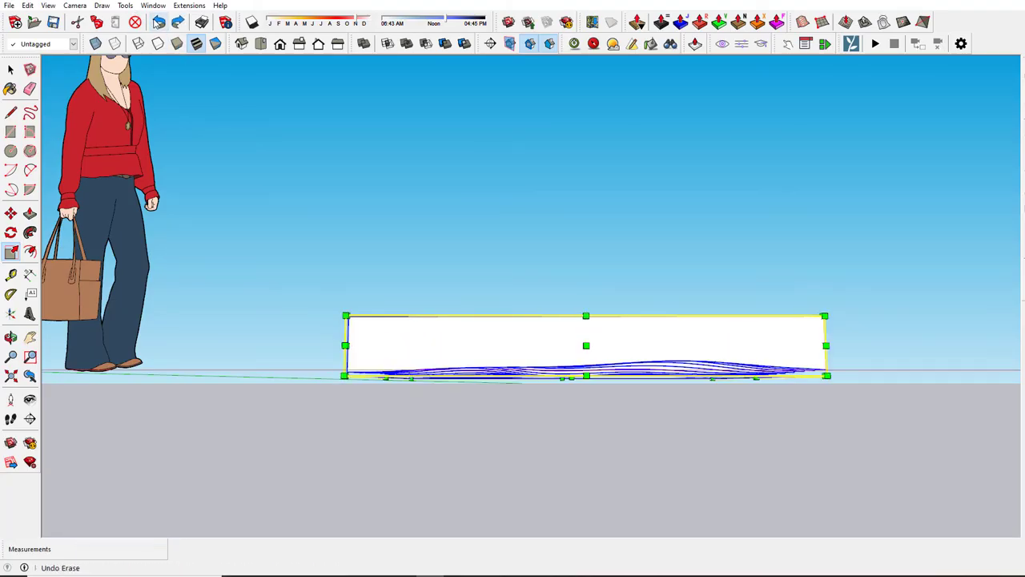
# Step: Reselect the slat grid and begin a copy-move from its corner
pyautogui.click(11, 69)
pyautogui.click(665, 281)
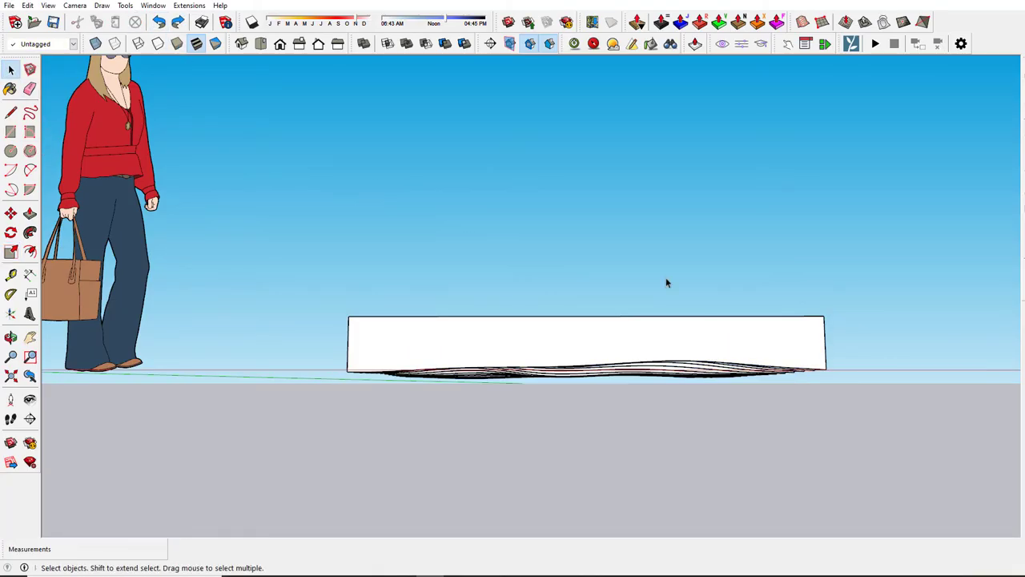
pyautogui.click(640, 339)
pyautogui.moveTo(613, 359); pyautogui.dragTo(258, 364, button='middle')
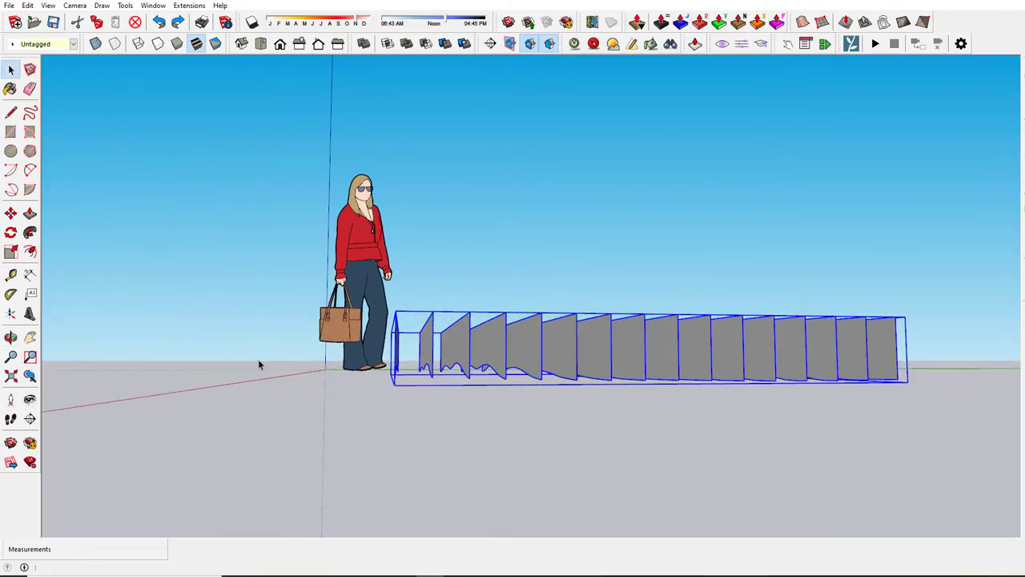
pyautogui.press('m')
pyautogui.click(394, 375)
pyautogui.press('ctrl')
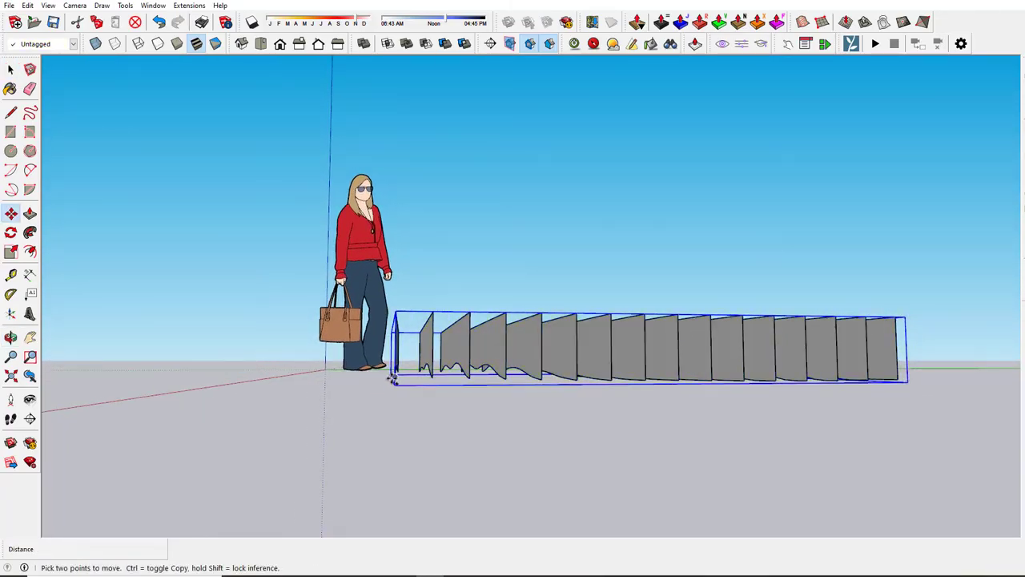
# Step: Copy the slat grid along the green axis, then move it about 6' back against the original slats
pyautogui.moveTo(608, 405); pyautogui.dragTo(761, 400, button='middle')
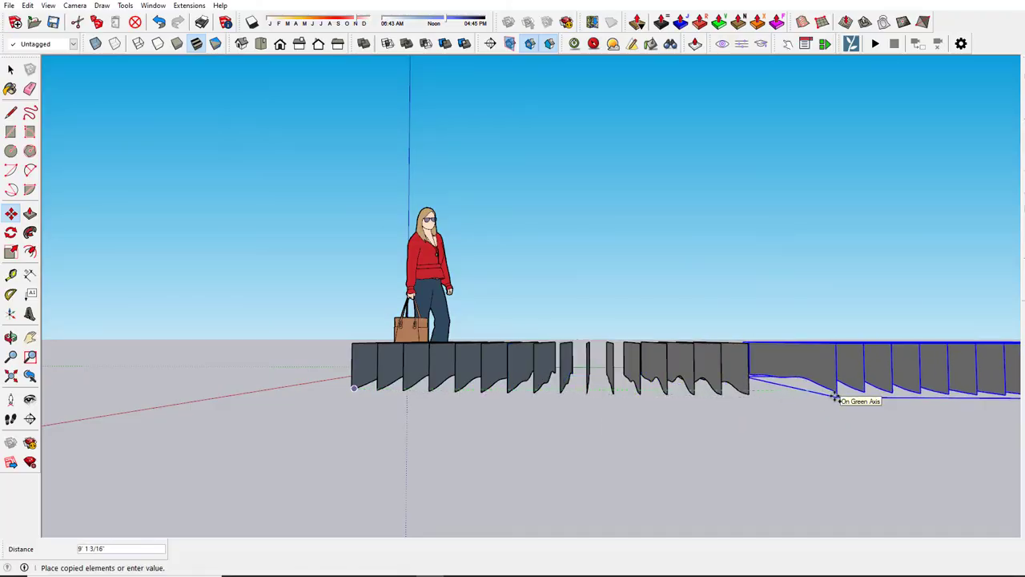
pyautogui.click(835, 398)
pyautogui.moveTo(670, 385); pyautogui.dragTo(761, 433, button='middle')
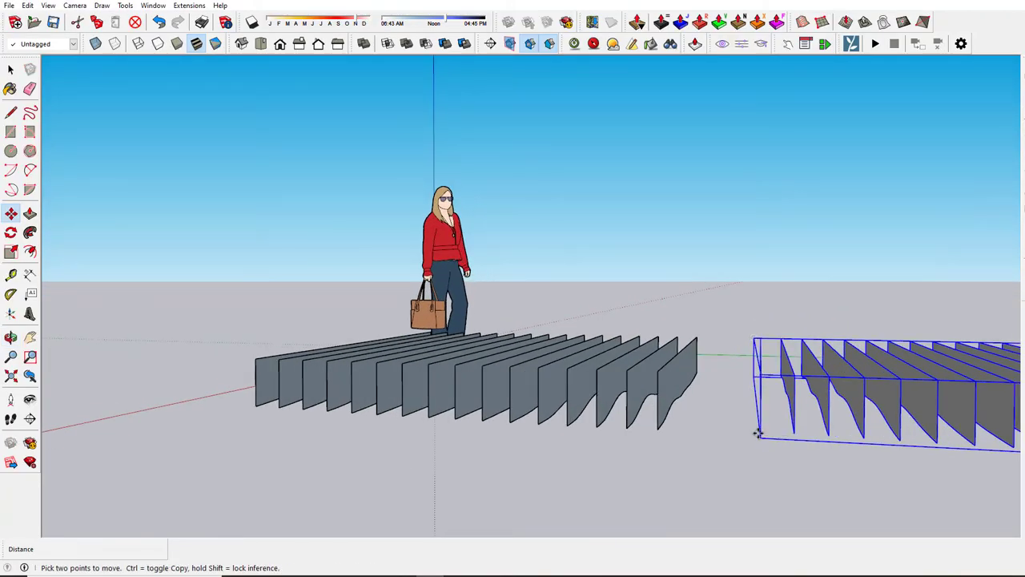
pyautogui.click(757, 433)
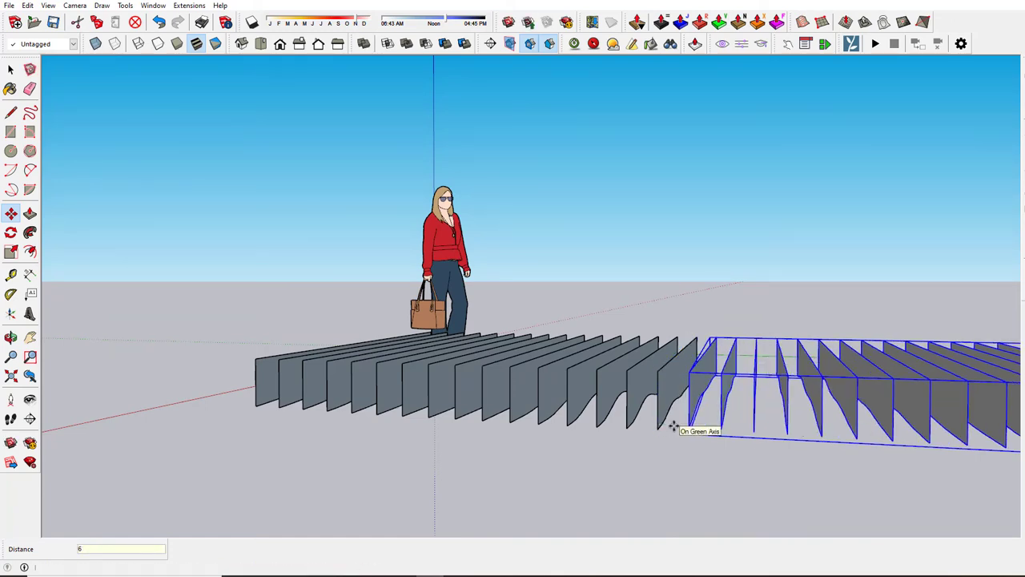
pyautogui.click(675, 427)
pyautogui.moveTo(675, 427); pyautogui.dragTo(754, 366, button='middle')
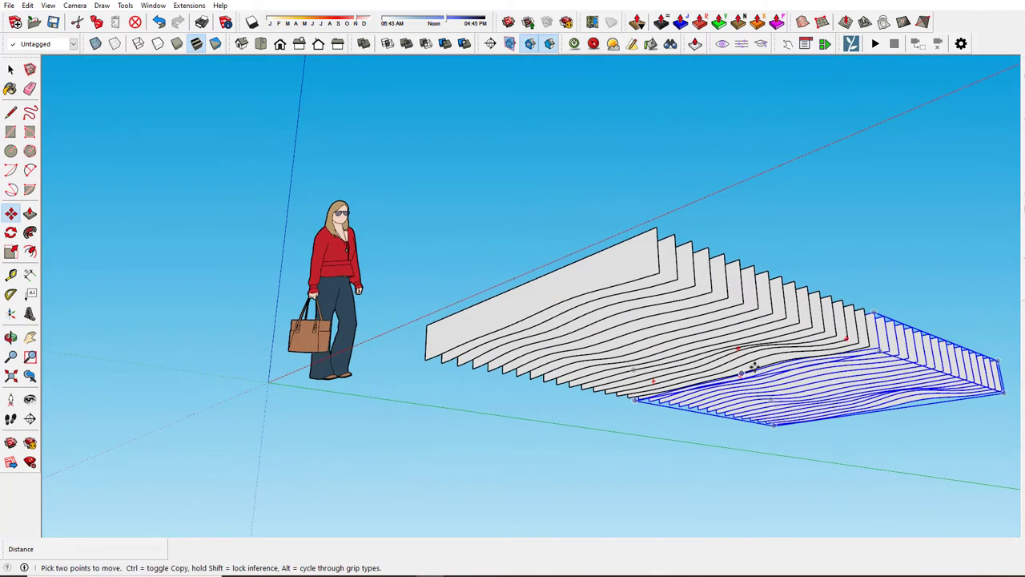
# Step: Deselect the copy and orbit around the joined slat rows to review them side-on
pyautogui.press('space')
pyautogui.click(905, 304)
pyautogui.moveTo(906, 304); pyautogui.dragTo(970, 300, button='middle')
pyautogui.scroll(2, 969, 300)
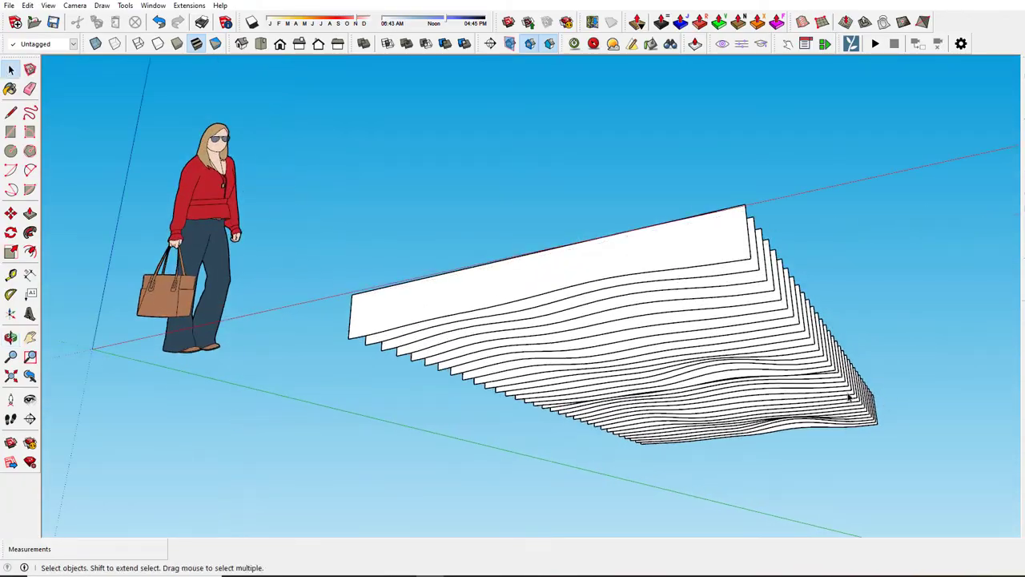
pyautogui.scroll(5, 741, 392)
pyautogui.moveTo(677, 377); pyautogui.dragTo(599, 454, button='middle')
pyautogui.scroll(-1, 600, 453)
pyautogui.scroll(-1, 410, 443)
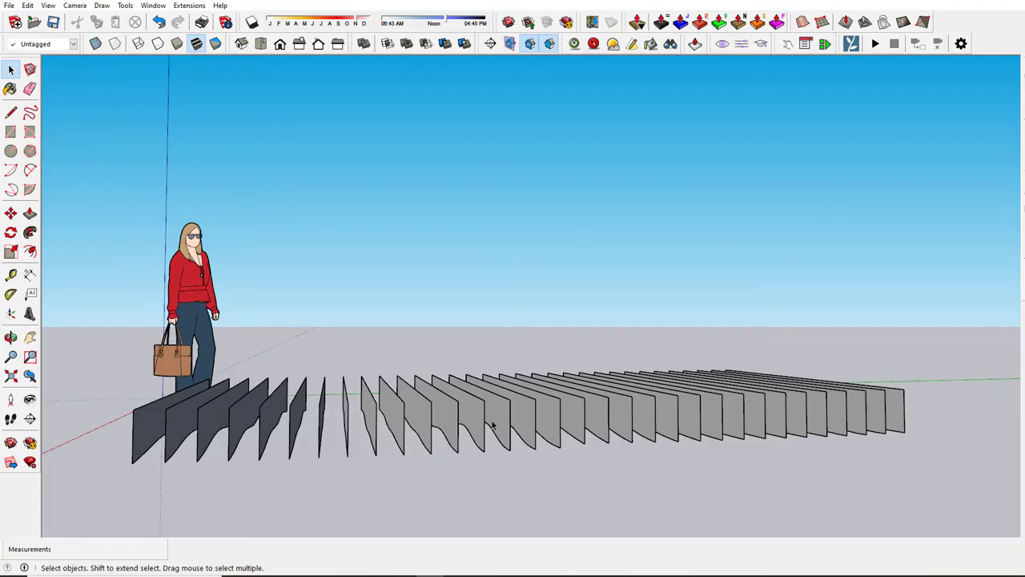
pyautogui.click(614, 414)
pyautogui.moveTo(614, 414); pyautogui.dragTo(536, 440, button='middle')
pyautogui.rightClick(556, 446)
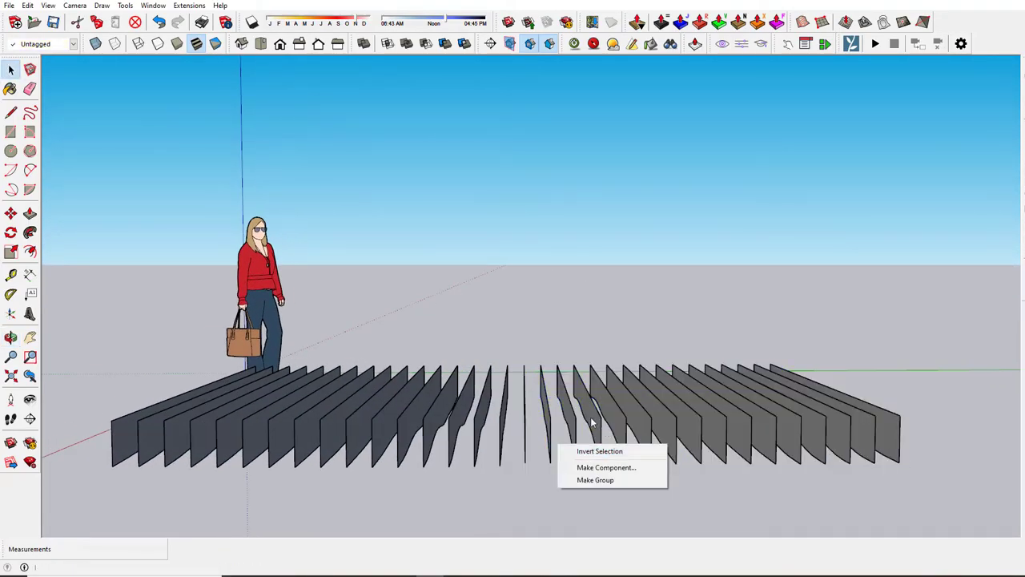
pyautogui.click(572, 418)
pyautogui.rightClick(572, 418)
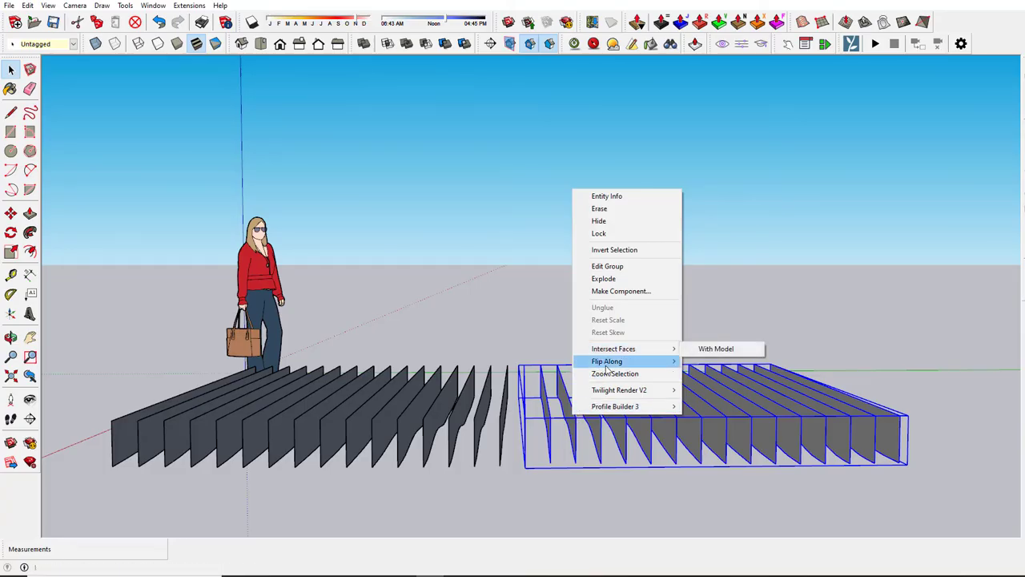
pyautogui.moveTo(633, 361)
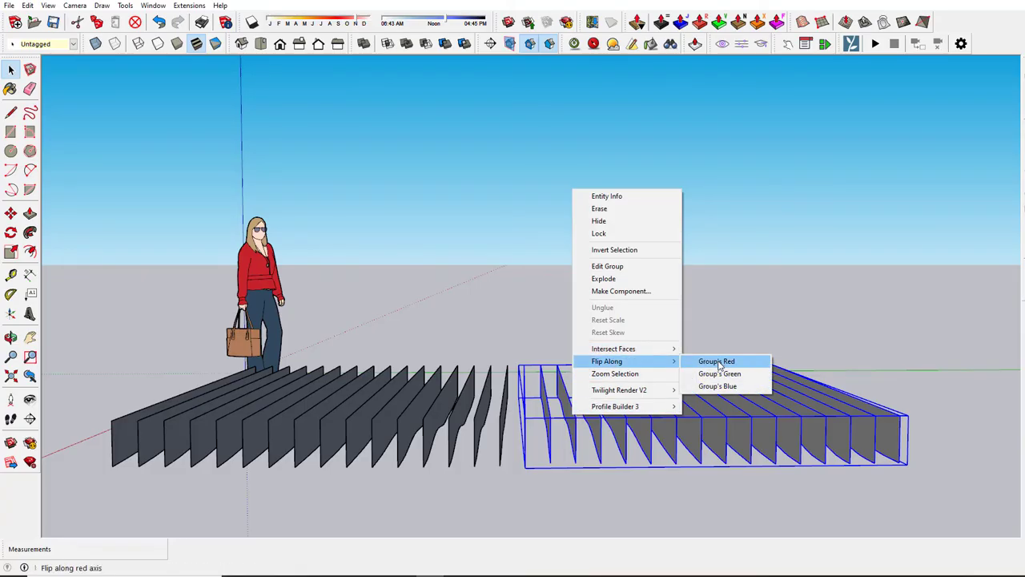
pyautogui.click(717, 362)
pyautogui.moveTo(625, 427); pyautogui.dragTo(950, 353, button='middle')
pyautogui.click(950, 352)
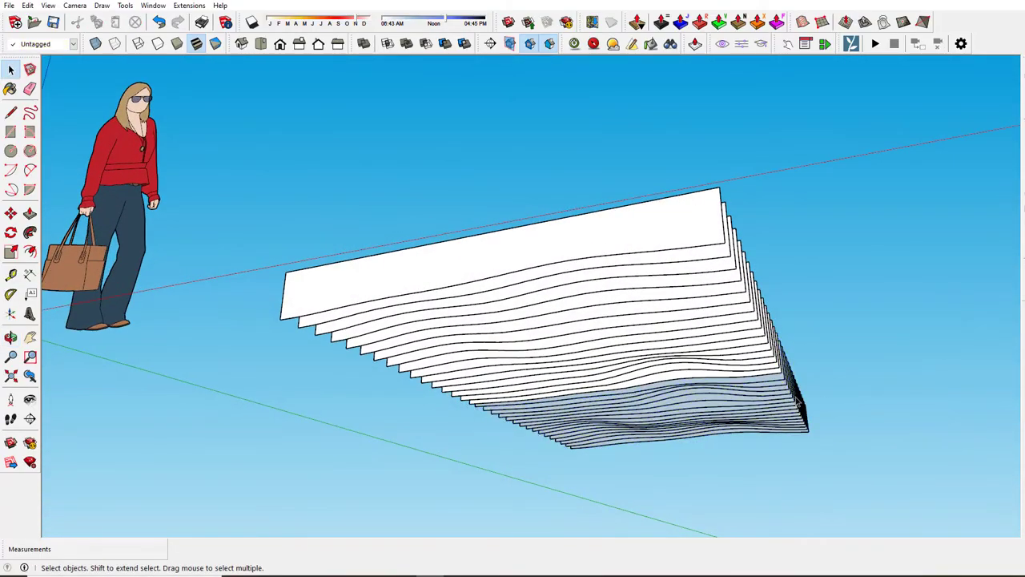
pyautogui.moveTo(799, 402); pyautogui.dragTo(512, 403, button='middle')
pyautogui.scroll(3, 799, 359)
pyautogui.click(551, 378)
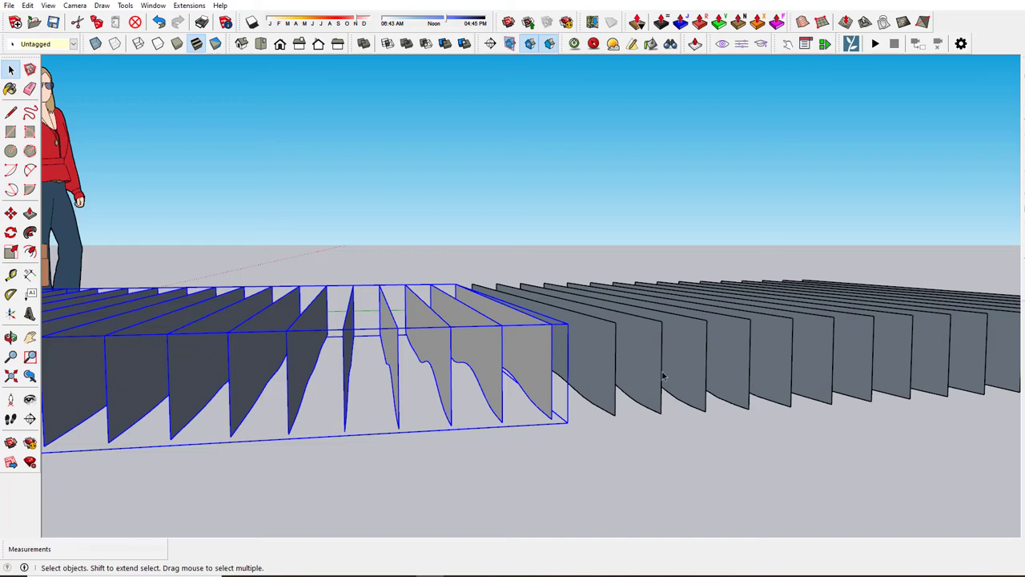
pyautogui.doubleClick(610, 386)
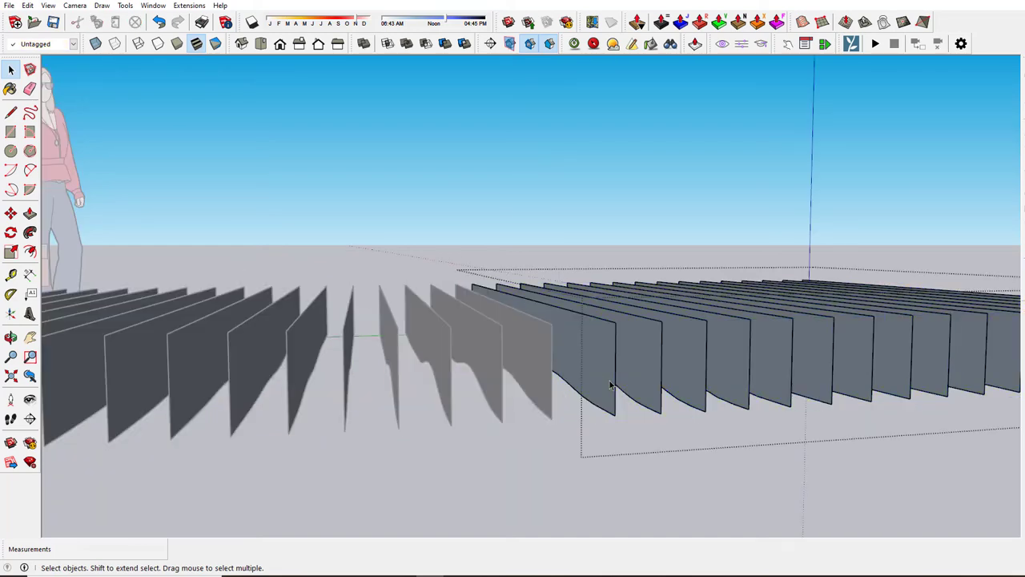
pyautogui.scroll(-1, 609, 387)
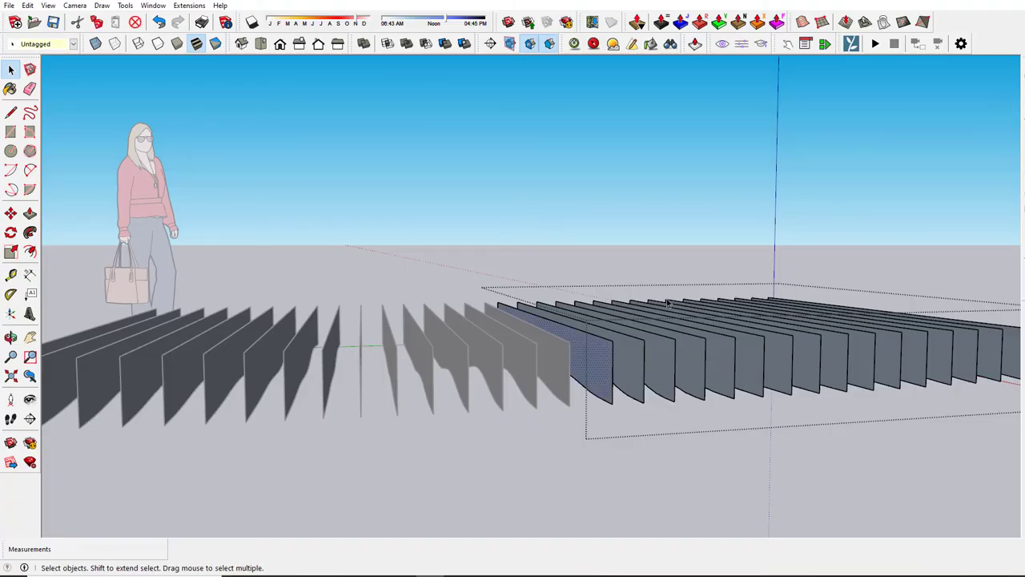
pyautogui.click(340, 209)
pyautogui.moveTo(340, 210)
pyautogui.mouseDown(button='middle')
pyautogui.moveTo(680, 259)
pyautogui.moveTo(885, 217)
pyautogui.moveTo(784, 296)
pyautogui.mouseUp(button='middle')
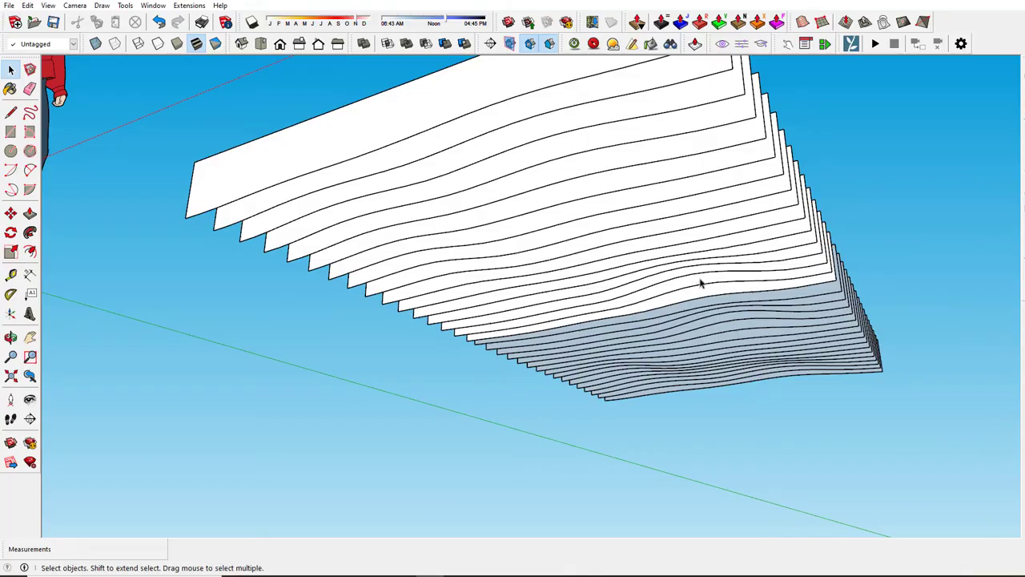
pyautogui.moveTo(768, 374); pyautogui.dragTo(555, 290, button='middle')
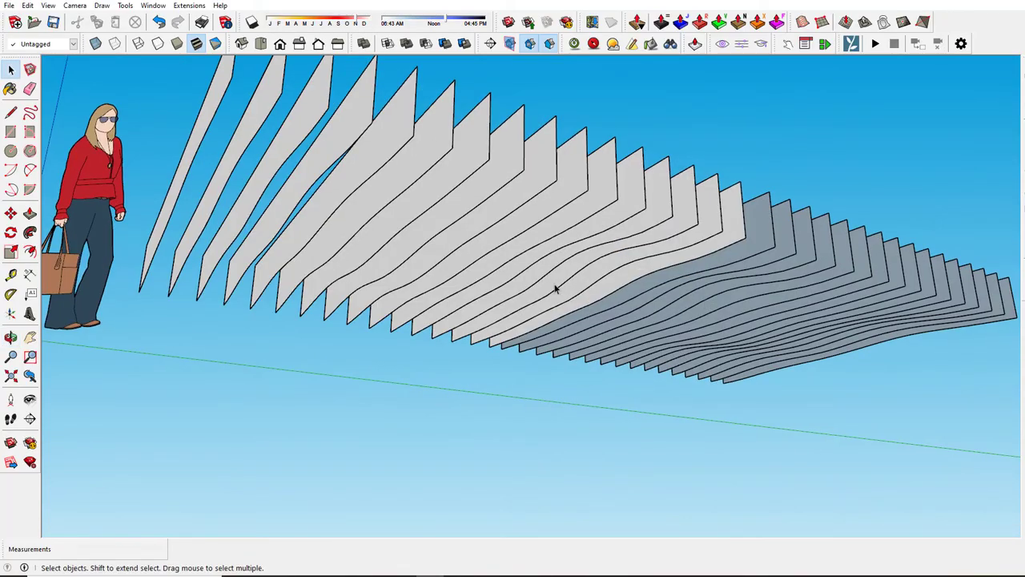
pyautogui.moveTo(600, 257); pyautogui.dragTo(233, 362, button='middle')
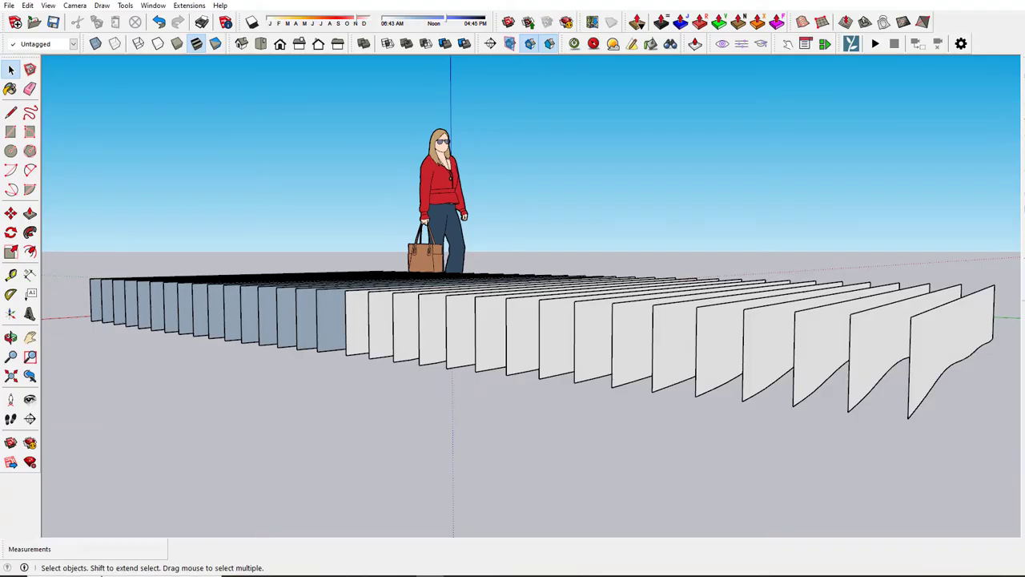
pyautogui.moveTo(128, 426)
pyautogui.mouseDown(button='middle')
pyautogui.moveTo(517, 424)
pyautogui.moveTo(673, 401)
pyautogui.moveTo(585, 364)
pyautogui.moveTo(723, 453)
pyautogui.moveTo(778, 475)
pyautogui.mouseUp(button='middle')
pyautogui.click(630, 372)
# Step: Copy both fin groups along the red axis by an exact typed distance
pyautogui.keyDown('shift'); pyautogui.click(687, 353); pyautogui.keyUp('shift')
pyautogui.press('m')
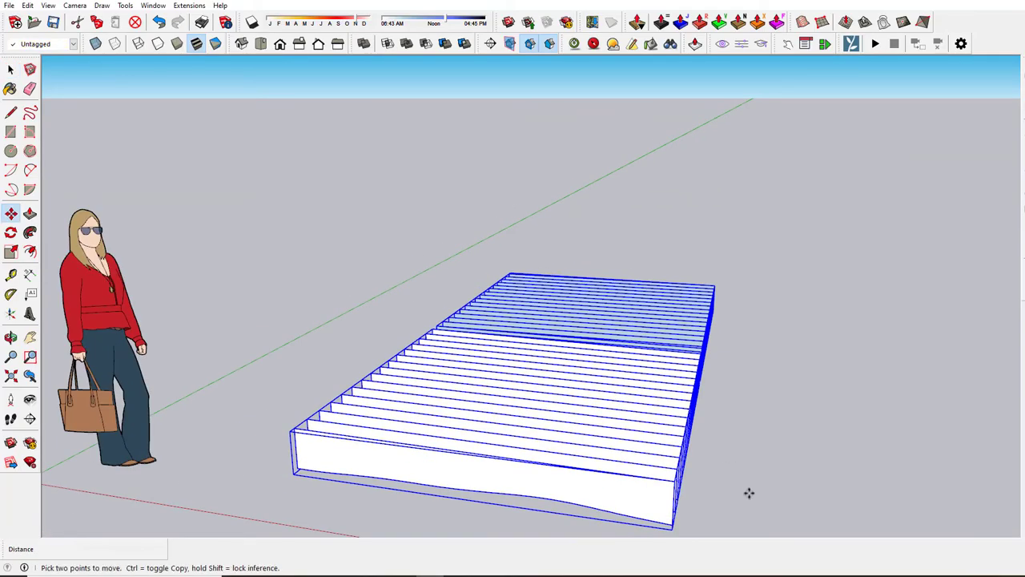
pyautogui.press('ctrl')
pyautogui.click(748, 491)
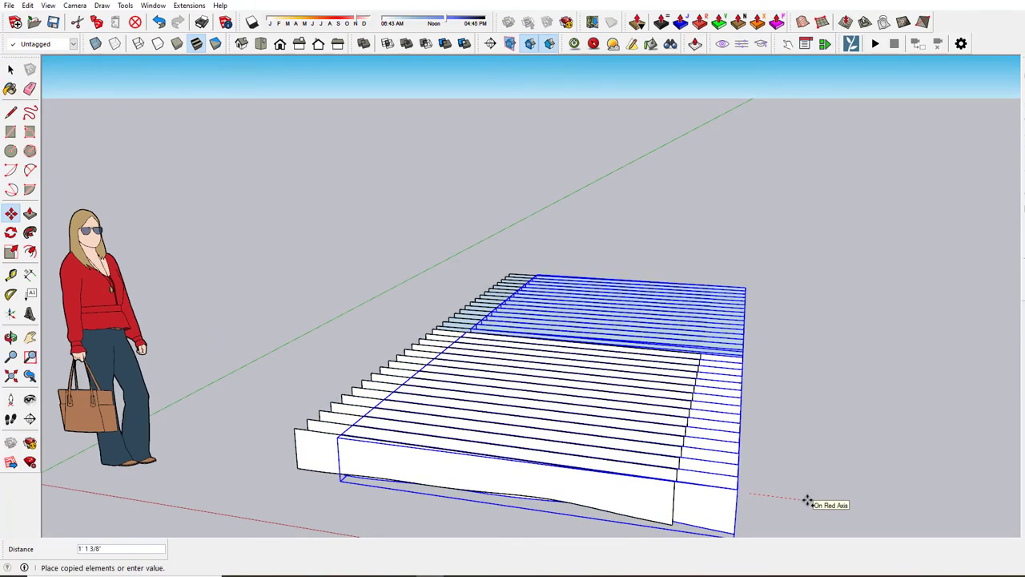
pyautogui.press('Return')
pyautogui.scroll(-3, 119, 240)
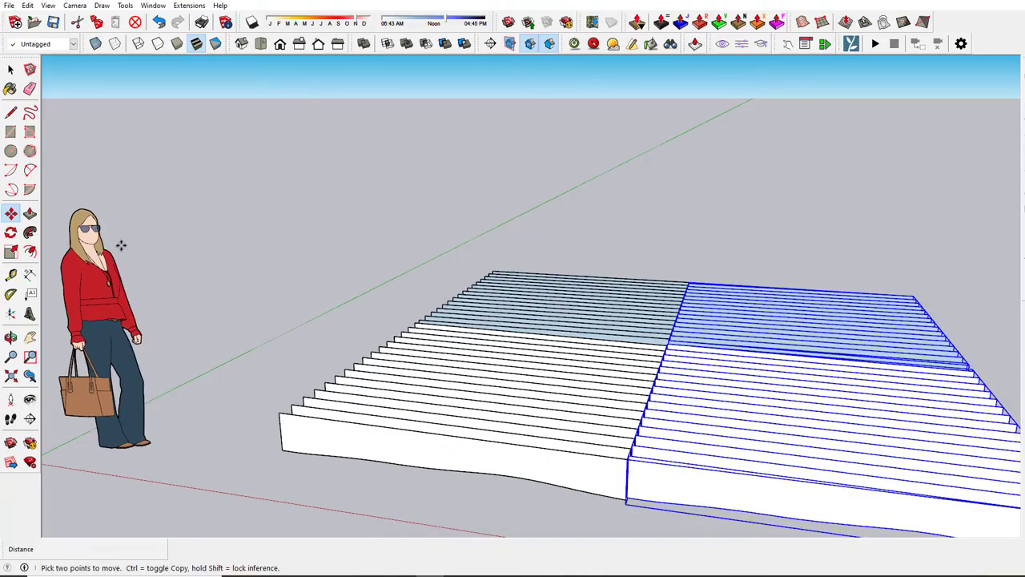
pyautogui.moveTo(552, 360); pyautogui.dragTo(254, 405, button='middle')
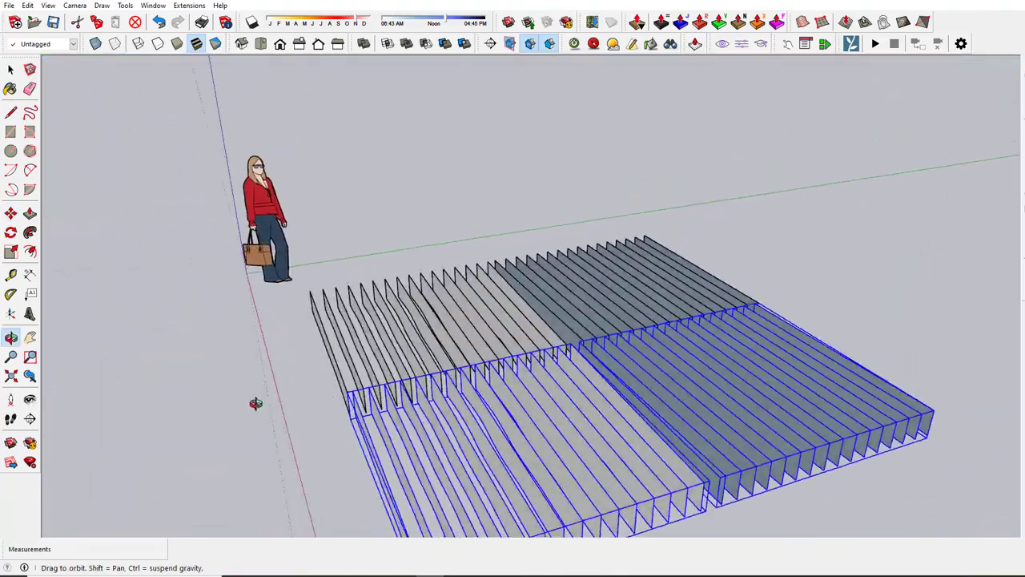
pyautogui.scroll(3, 424, 408)
pyautogui.moveTo(424, 407); pyautogui.dragTo(233, 413, button='middle')
# Step: Select only the lower fin group and start moving it from its corner, then cancel
pyautogui.press('space')
pyautogui.click(279, 414)
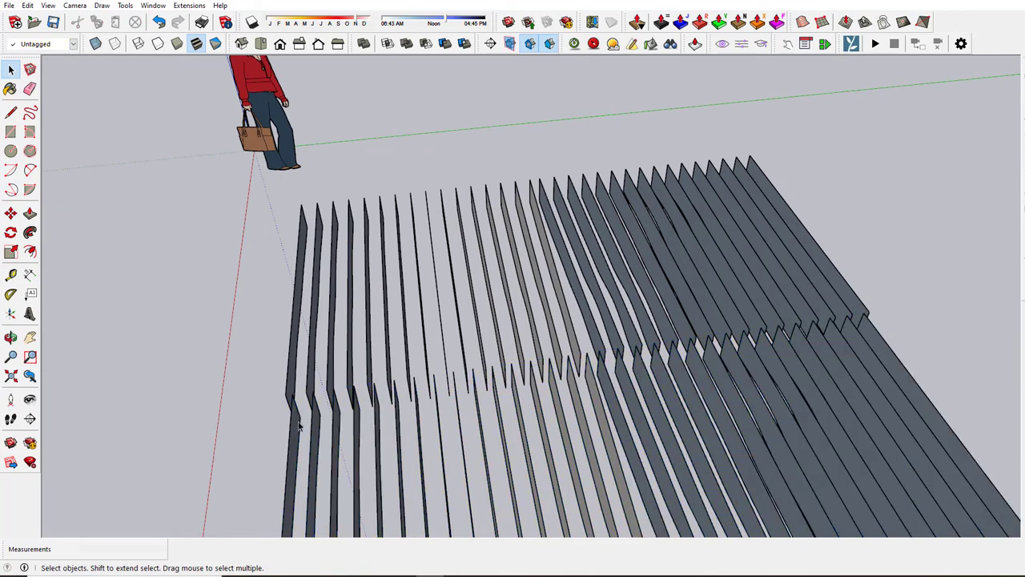
pyautogui.click(292, 430)
pyautogui.scroll(4, 285, 408)
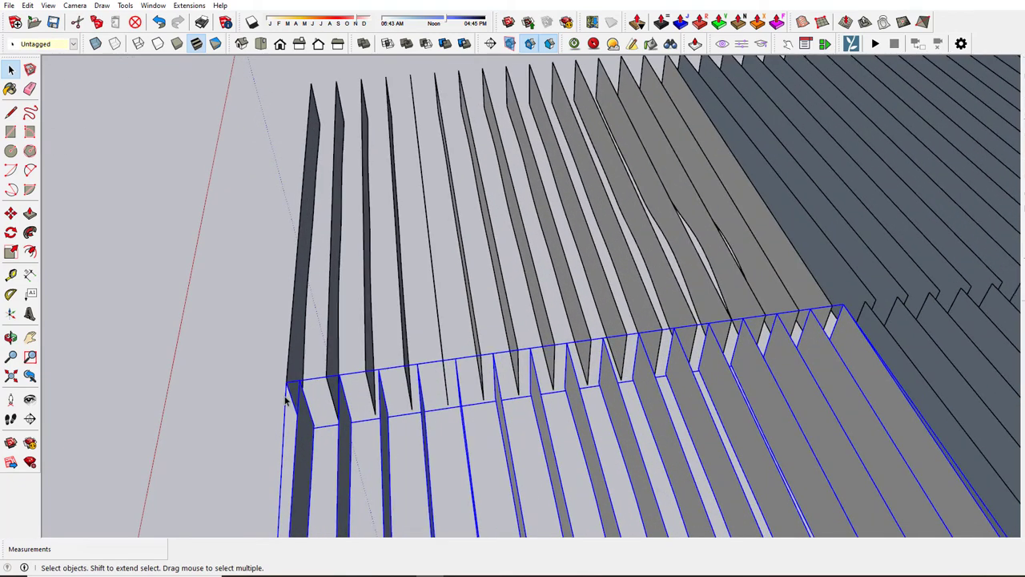
pyautogui.scroll(1, 285, 401)
pyautogui.press('m')
pyautogui.scroll(1, 300, 392)
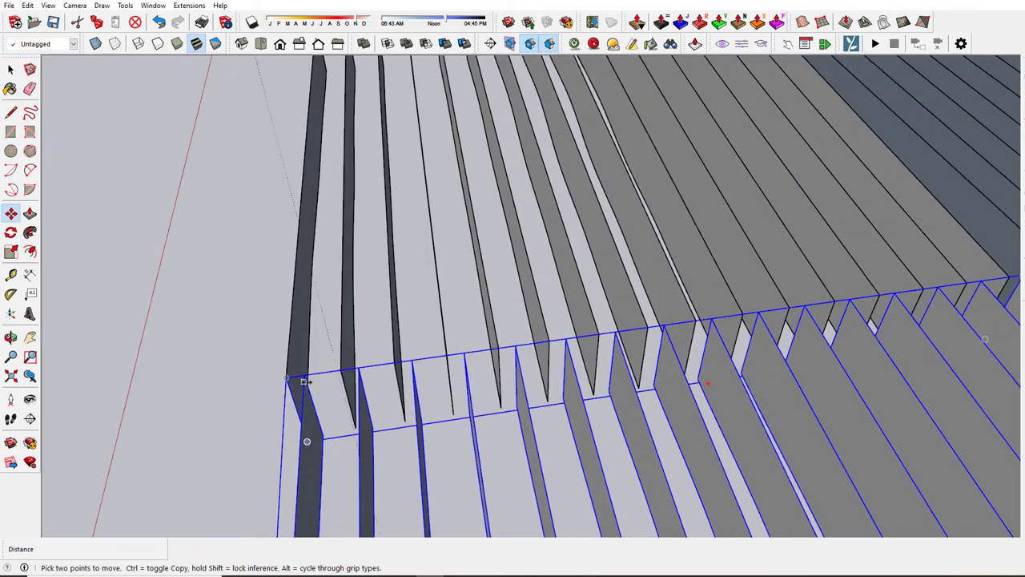
pyautogui.click(307, 380)
pyautogui.scroll(-3, 261, 391)
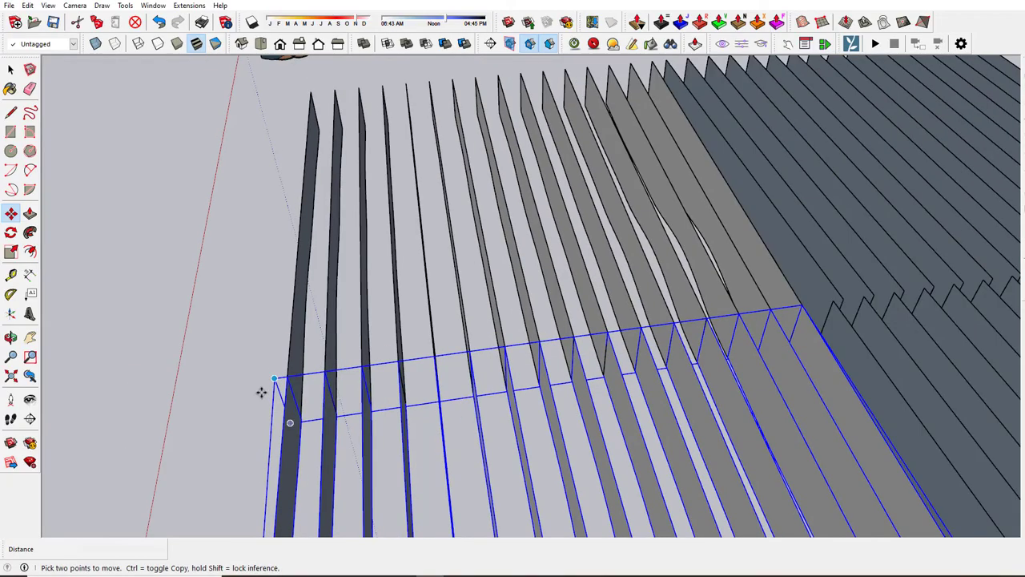
pyautogui.scroll(-1, 232, 415)
pyautogui.press('space')
# Step: Retry moving the lower fin group from another corner, then cancel again
pyautogui.scroll(6, 621, 422)
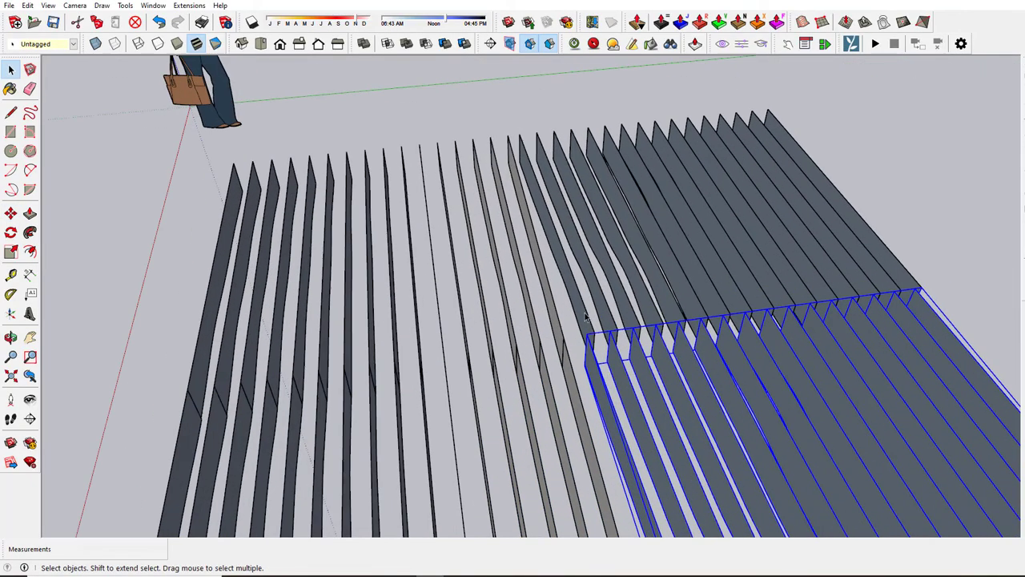
pyautogui.press('m')
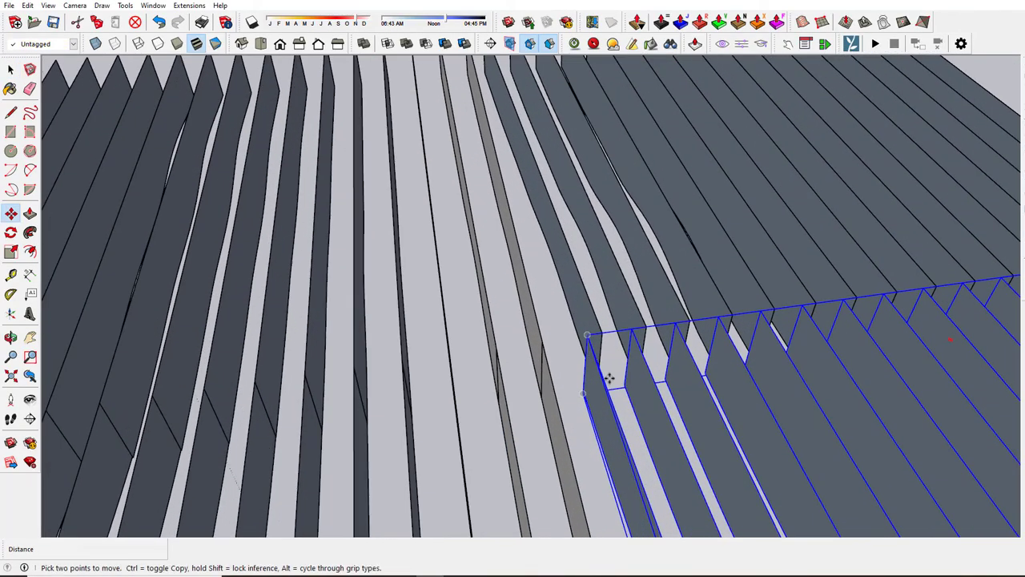
pyautogui.click(587, 334)
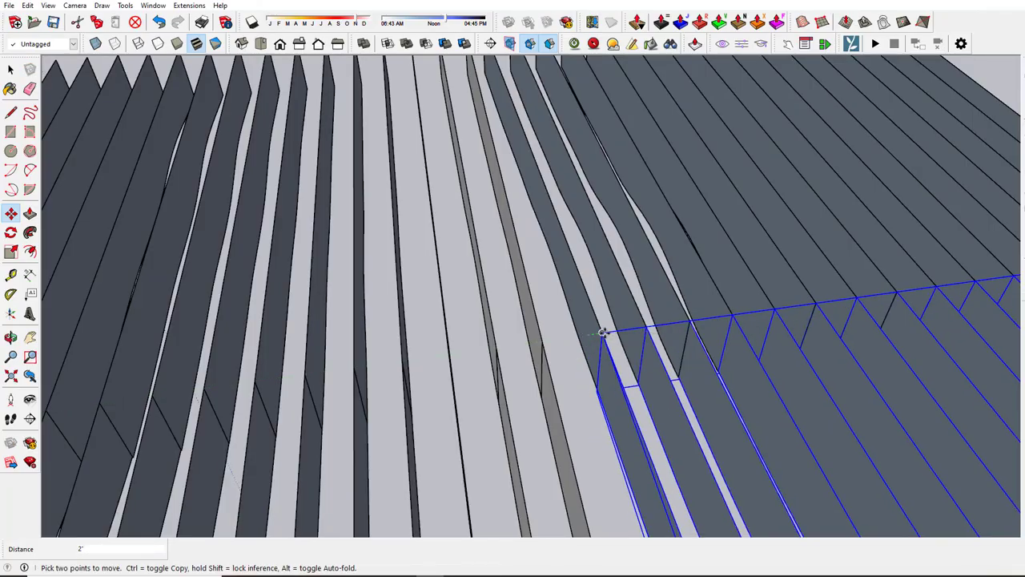
pyautogui.scroll(-4, 603, 334)
pyautogui.press('space')
pyautogui.scroll(-6, 539, 393)
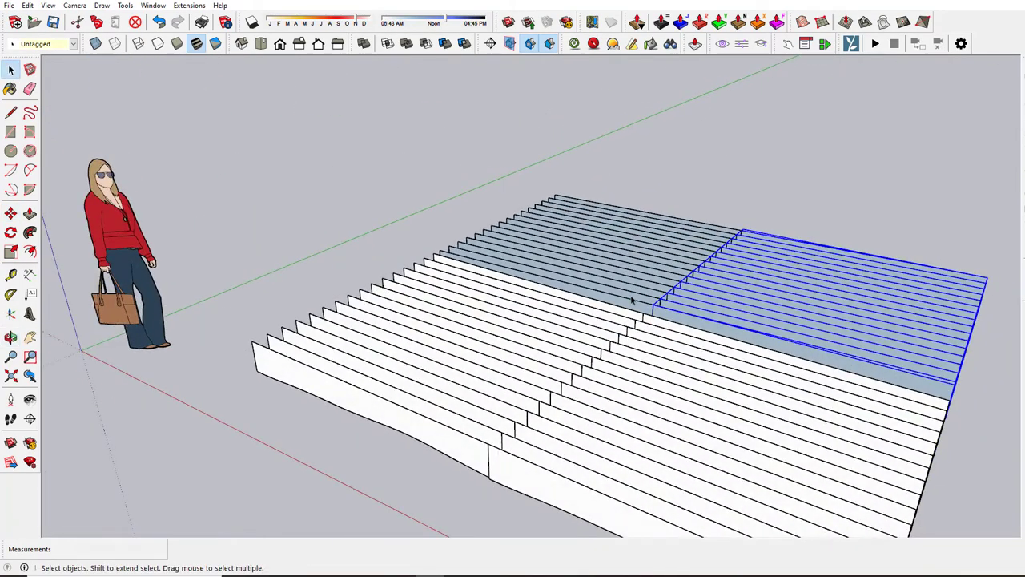
# Step: Select the lower-right and upper-right slat groups together
pyautogui.moveTo(633, 297); pyautogui.dragTo(701, 388, button='middle')
pyautogui.scroll(2, 732, 397)
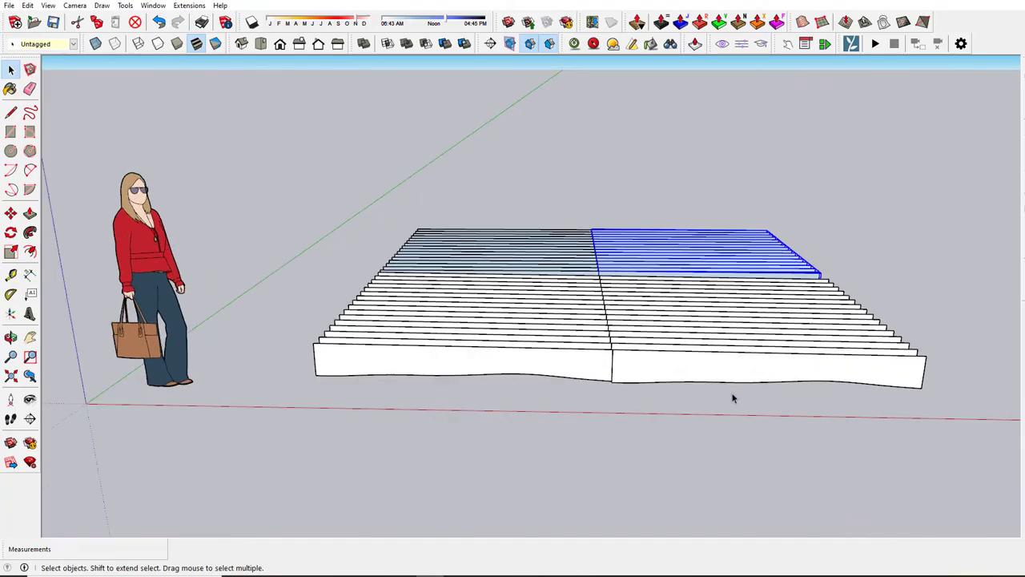
pyautogui.click(758, 369)
pyautogui.keyDown('shift'); pyautogui.click(707, 272); pyautogui.keyUp('shift')
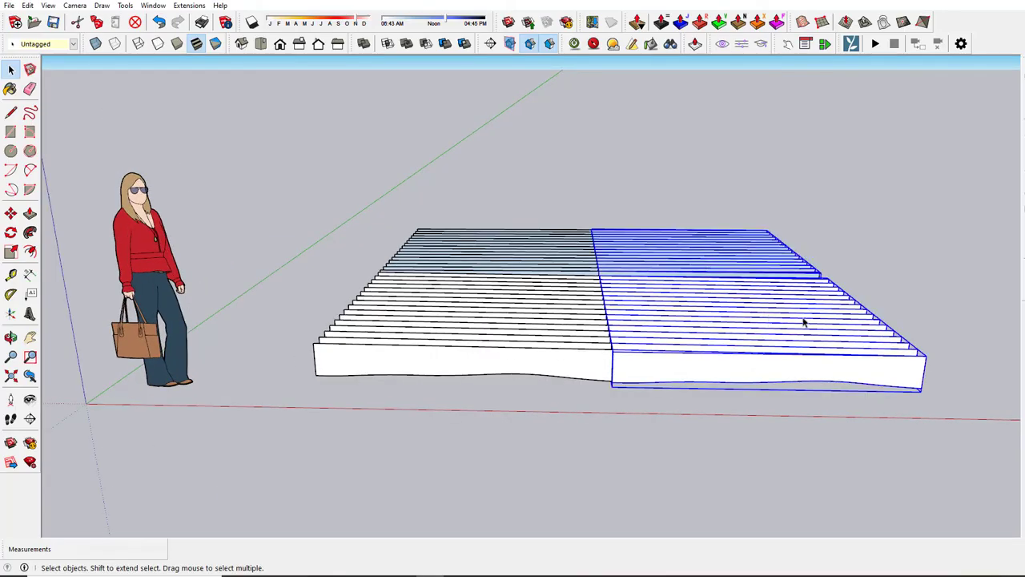
# Step: Flip the copied slat groups along the red direction so the wave mirrors
pyautogui.moveTo(805, 322); pyautogui.dragTo(686, 325, button='middle')
pyautogui.rightClick(690, 326)
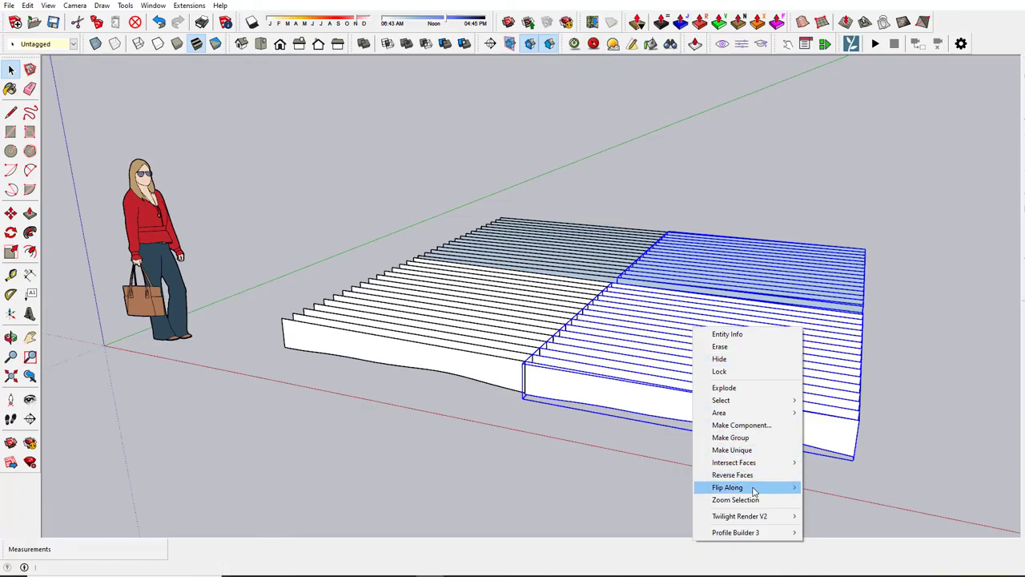
pyautogui.click(833, 486)
pyautogui.moveTo(681, 457); pyautogui.dragTo(587, 430, button='middle')
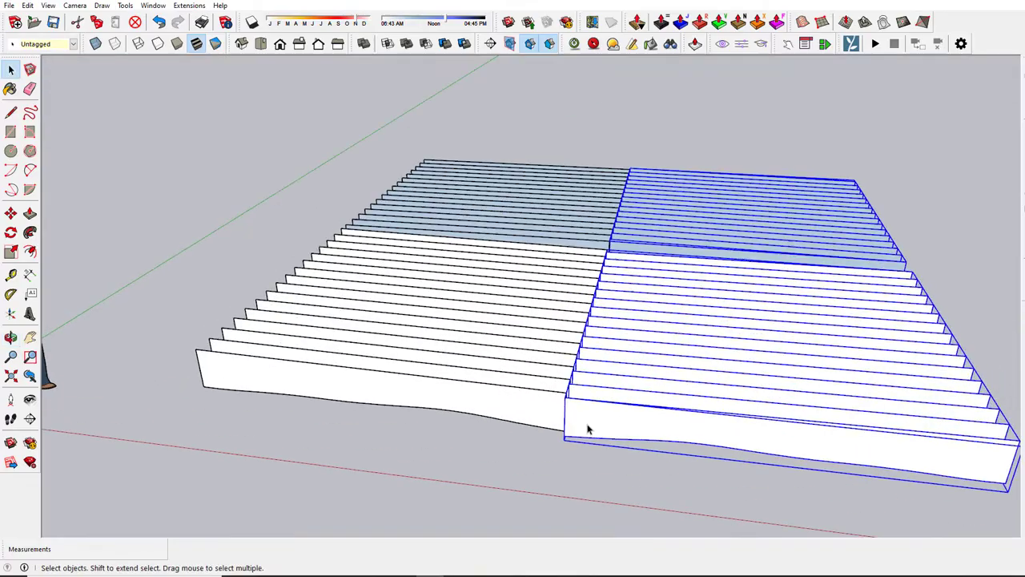
pyautogui.scroll(3, 580, 408)
pyautogui.moveTo(574, 393); pyautogui.dragTo(549, 508, button='middle')
pyautogui.scroll(4, 603, 421)
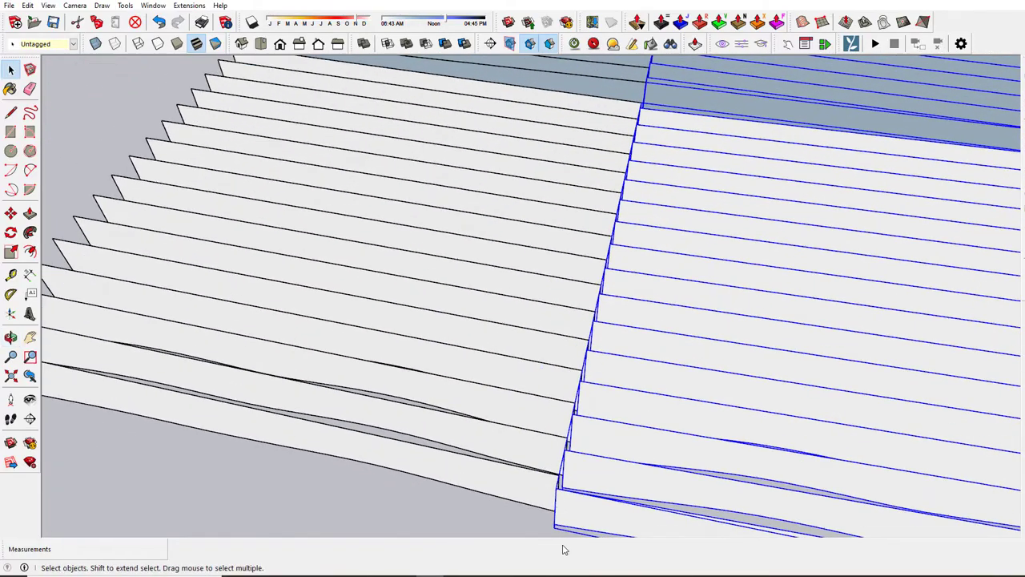
pyautogui.scroll(3, 564, 503)
# Step: Move the mirrored copy by its corner so it meets the original block, then deselect
pyautogui.press('m')
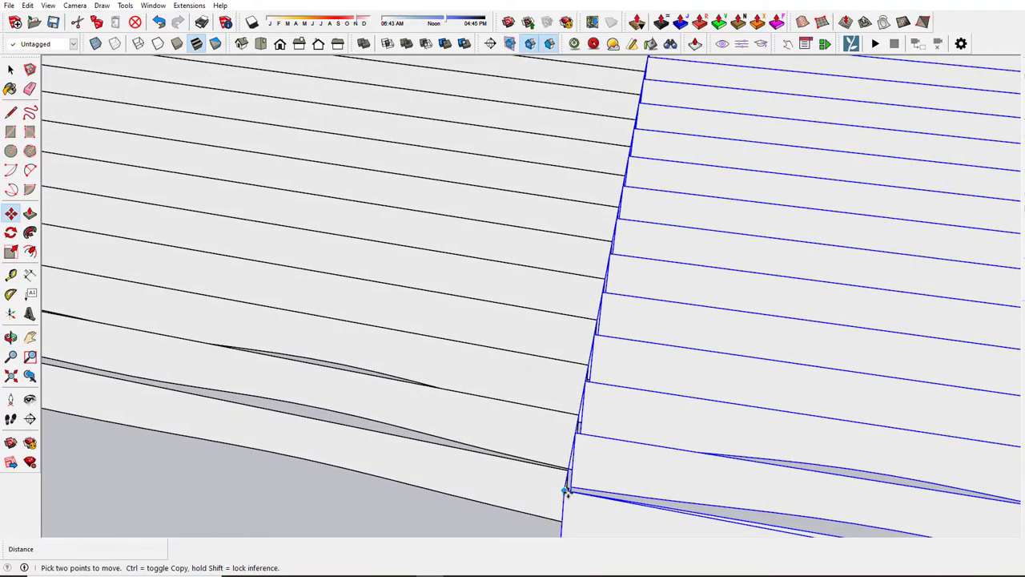
pyautogui.click(567, 489)
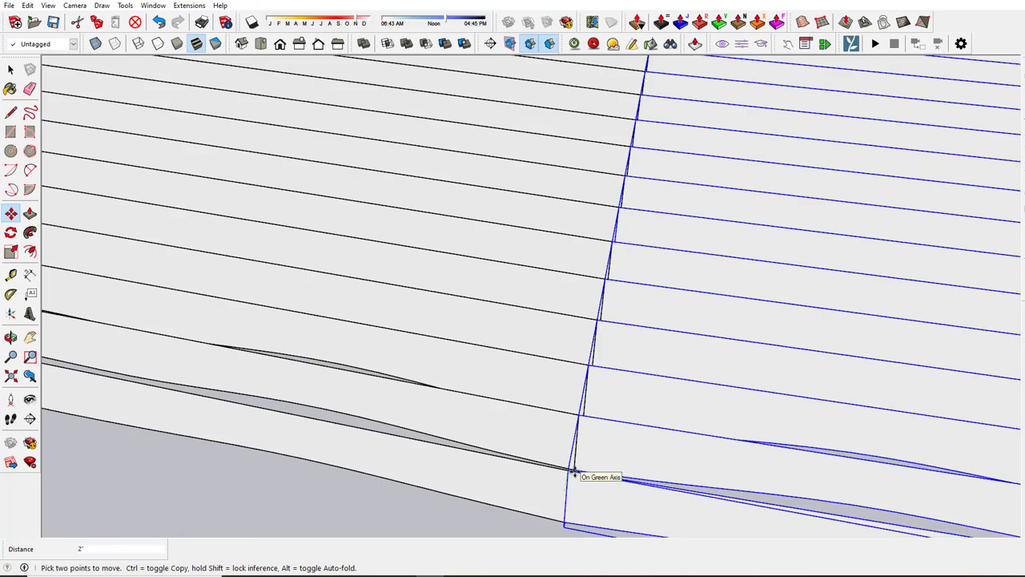
pyautogui.click(575, 478)
pyautogui.press('space')
pyautogui.scroll(-5, 560, 476)
pyautogui.moveTo(553, 474); pyautogui.dragTo(544, 486, button='middle')
pyautogui.scroll(-3, 553, 504)
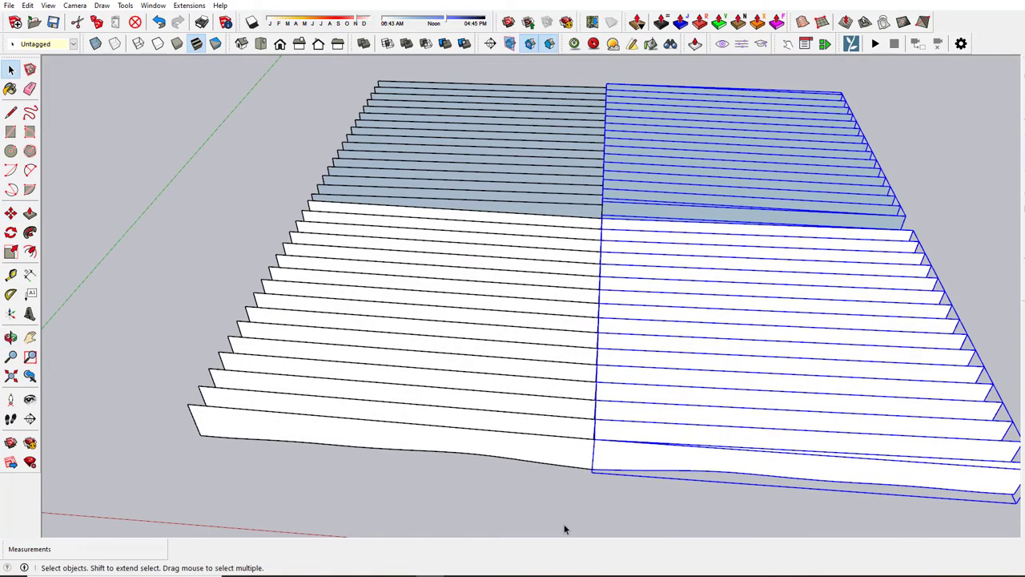
pyautogui.click(564, 526)
# Step: Reselect the mirrored fin group and begin another alignment move, then cancel it
pyautogui.moveTo(588, 304); pyautogui.dragTo(638, 339, button='middle')
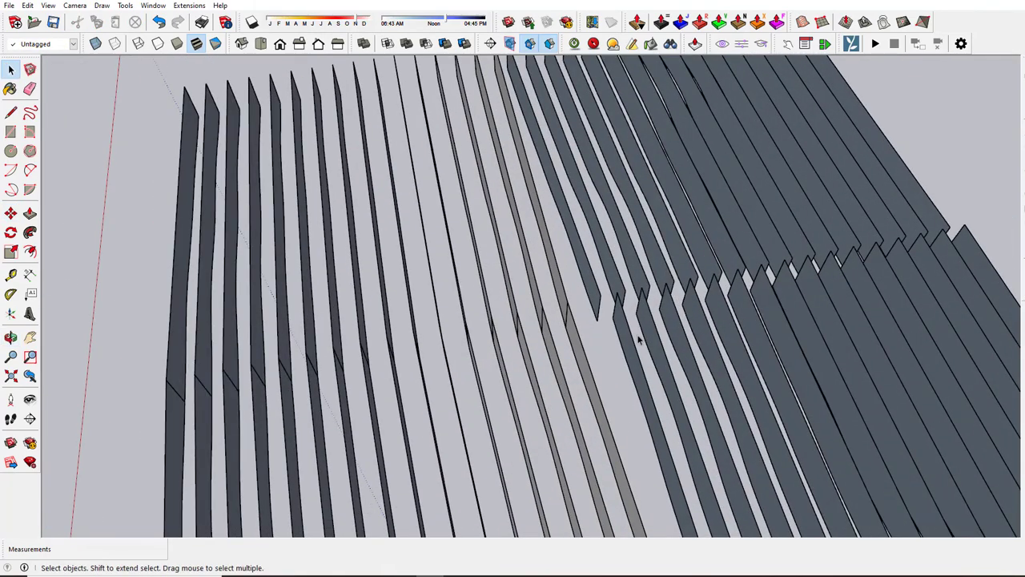
pyautogui.scroll(3, 639, 340)
pyautogui.click(639, 339)
pyautogui.scroll(4, 617, 304)
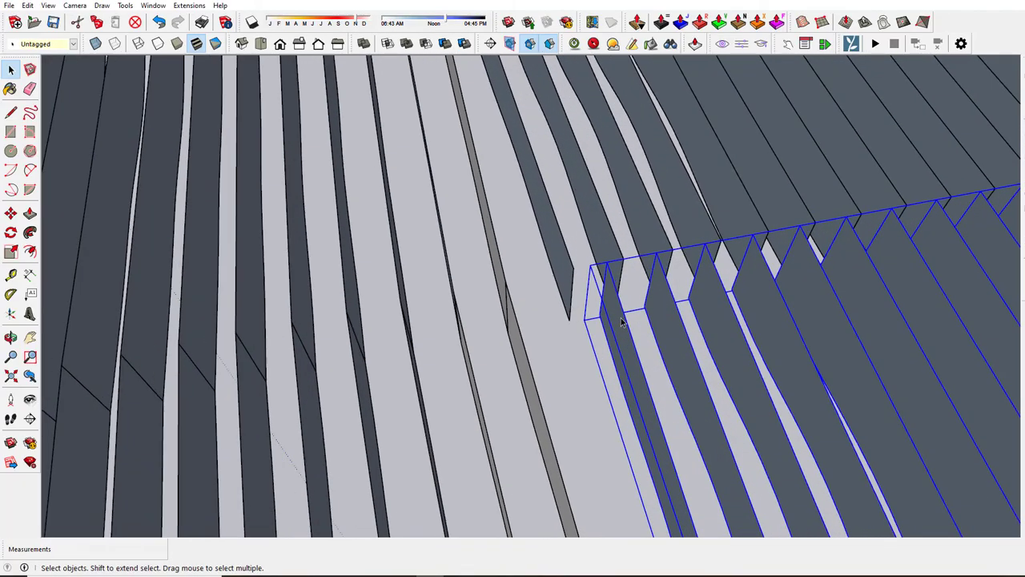
pyautogui.press('m')
pyautogui.scroll(-2, 605, 257)
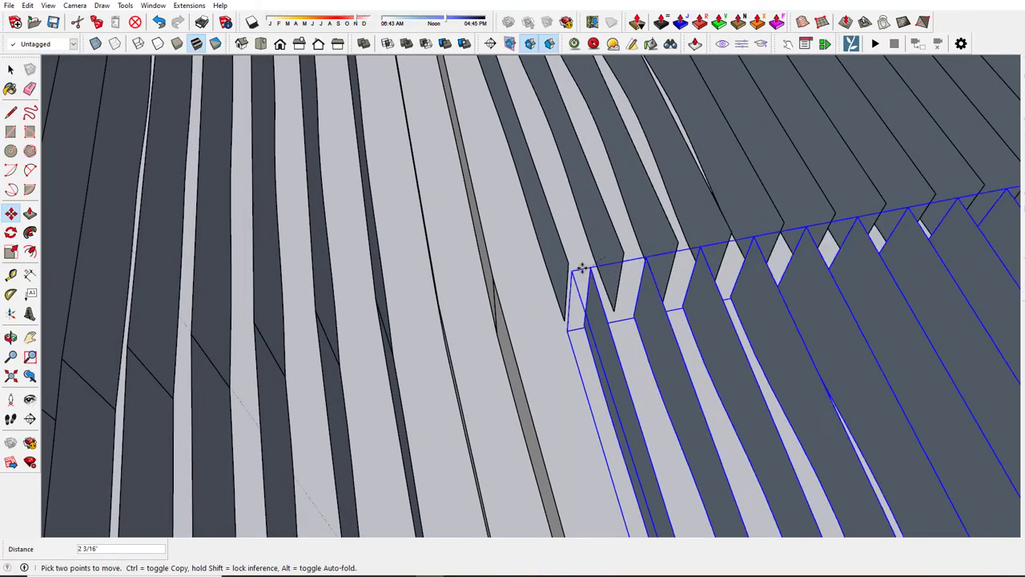
pyautogui.moveTo(577, 336); pyautogui.dragTo(529, 453, button='middle')
pyautogui.press('space')
pyautogui.scroll(-5, 529, 454)
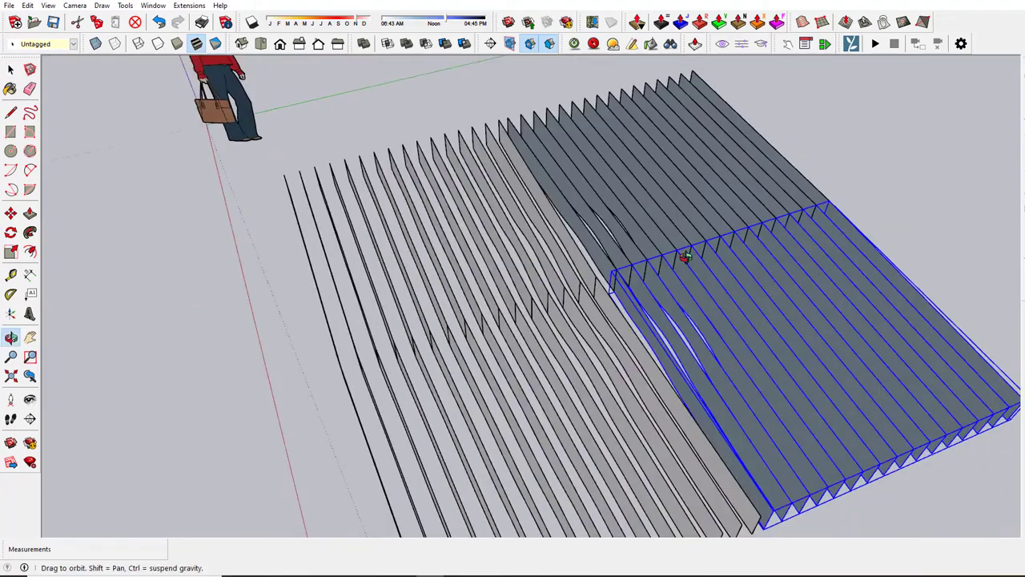
pyautogui.moveTo(686, 256); pyautogui.dragTo(574, 321, button='middle')
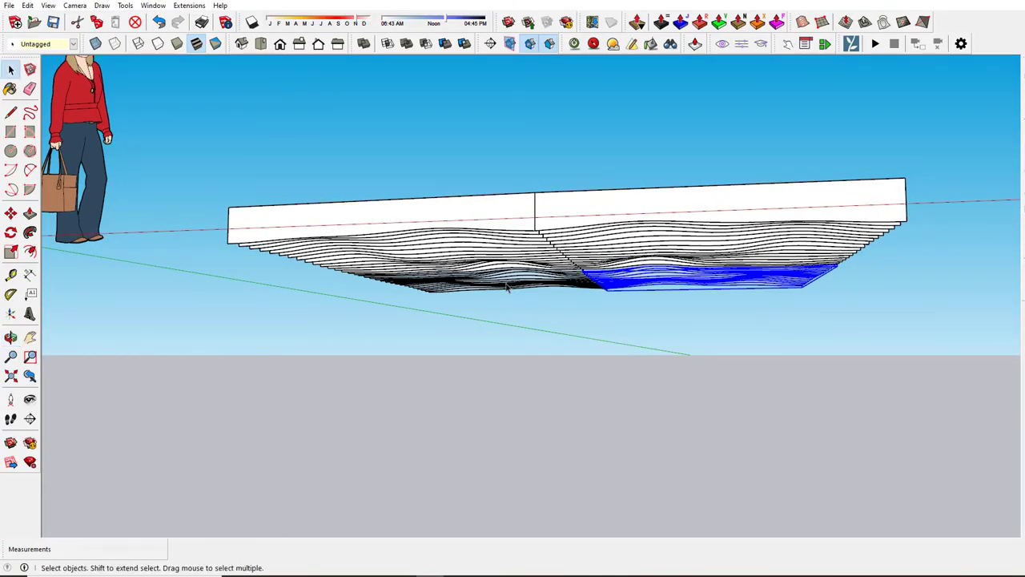
pyautogui.moveTo(796, 256); pyautogui.dragTo(548, 237, button='middle')
pyautogui.moveTo(398, 260); pyautogui.dragTo(661, 366, button='middle')
pyautogui.moveTo(591, 383); pyautogui.dragTo(553, 332, button='middle')
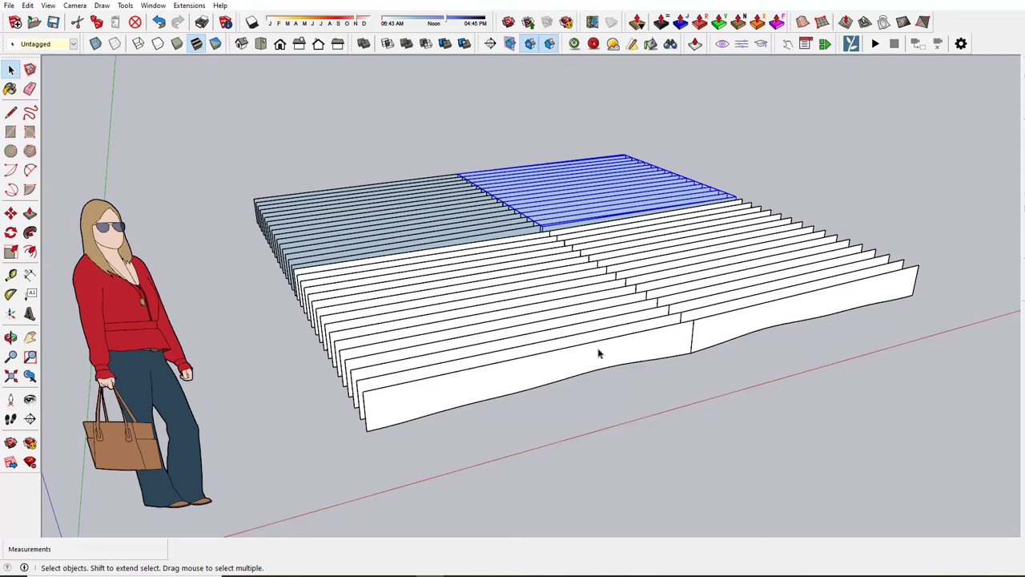
pyautogui.moveTo(532, 398); pyautogui.dragTo(416, 363, button='middle')
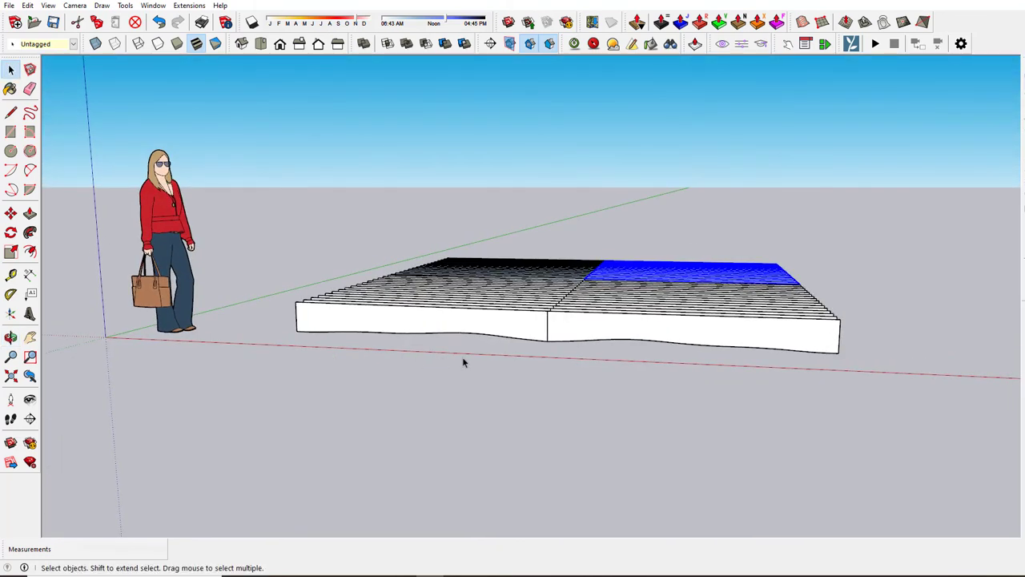
pyautogui.moveTo(604, 373); pyautogui.dragTo(515, 355, button='middle')
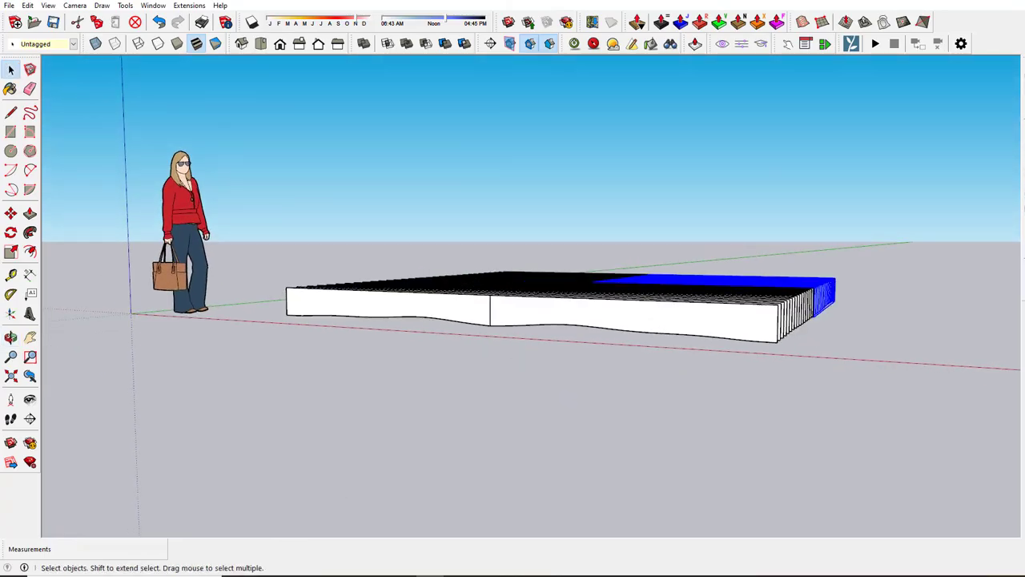